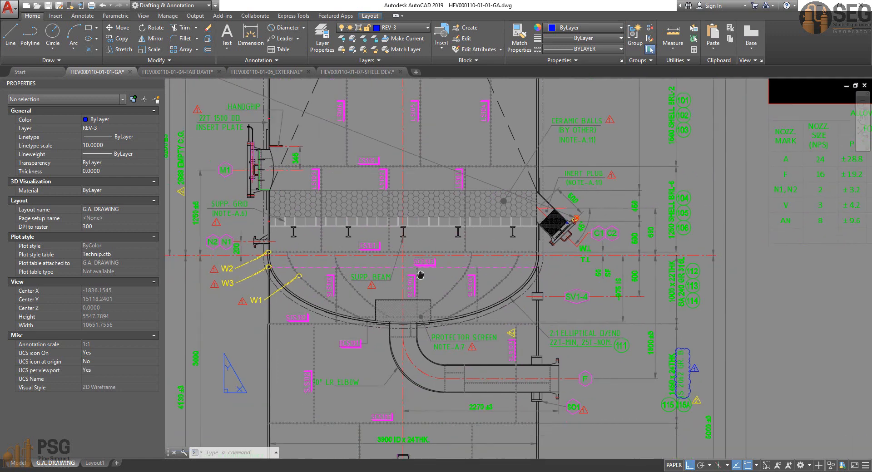
Step: Examine the bottom dished end and outlet elbow in the vessel's sectional elevation, and the nozzle layout in the orientation plan
scroll(452, 327, "down", 3)
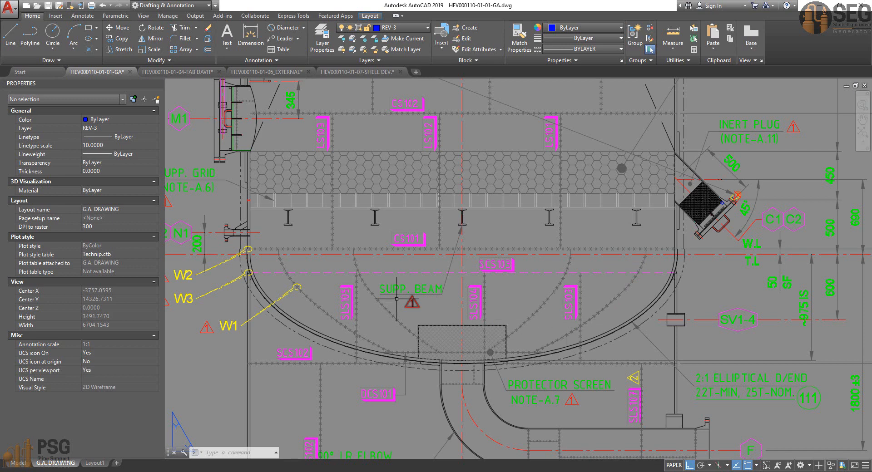
scroll(400, 293, "down", 1)
scroll(406, 290, "down", 2)
middle_click_drag(408, 289, 406, 408)
middle_click_drag(483, 310, 478, 317)
middle_click_drag(444, 281, 433, 335)
scroll(434, 309, "down", 2)
mouse_move(493, 243)
middle_mouse_down()
mouse_move(513, 258)
mouse_move(368, 368)
mouse_move(352, 391)
middle_mouse_up()
scroll(548, 150, "up", 4)
mouse_move(536, 148)
middle_mouse_down()
mouse_move(520, 162)
mouse_move(526, 182)
middle_mouse_up()
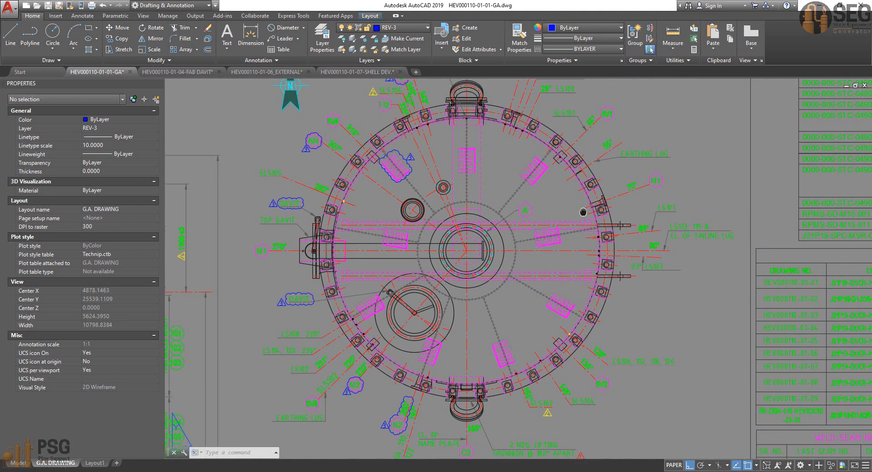
middle_click_drag(576, 211, 565, 276)
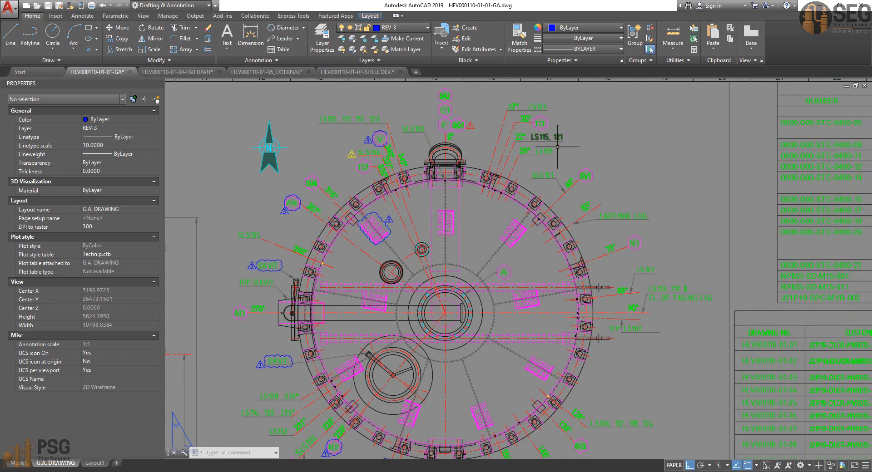
scroll(624, 267, "down", 2)
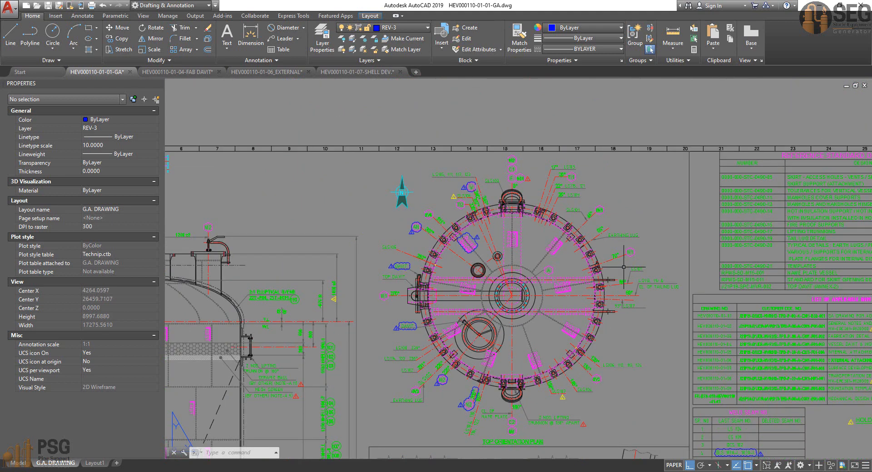
Step: Inspect the vessel's sectional elevation down to the skirt, outlet nozzle and tailing lug
mouse_move(495, 256)
middle_mouse_down()
mouse_move(516, 190)
mouse_move(524, 97)
middle_mouse_up()
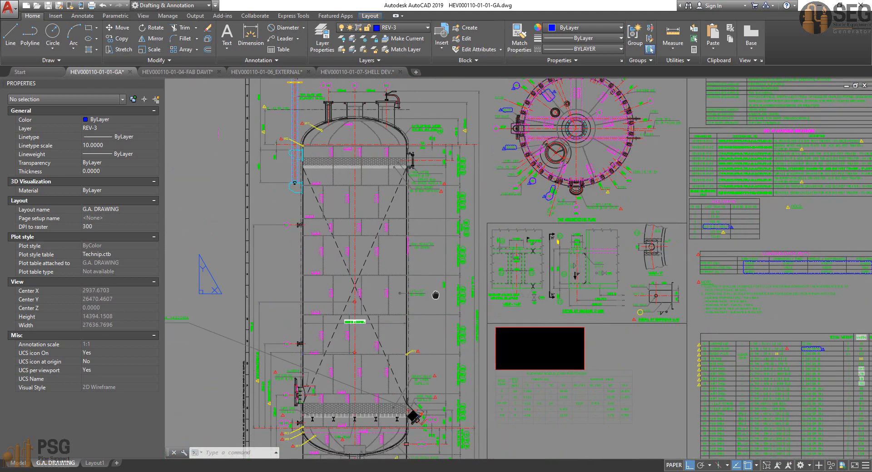
middle_click_drag(432, 294, 447, 165)
scroll(415, 313, "up", 2)
middle_click_drag(405, 337, 449, 155)
scroll(435, 216, "up", 2)
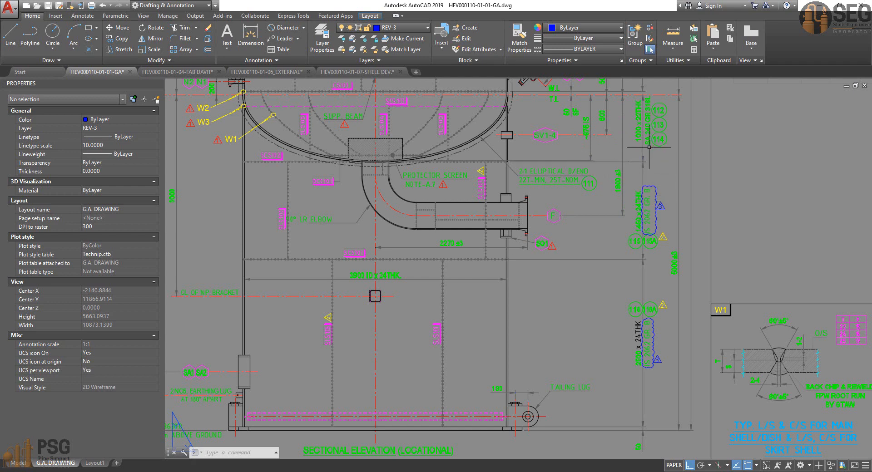
middle_click_drag(461, 282, 481, 272)
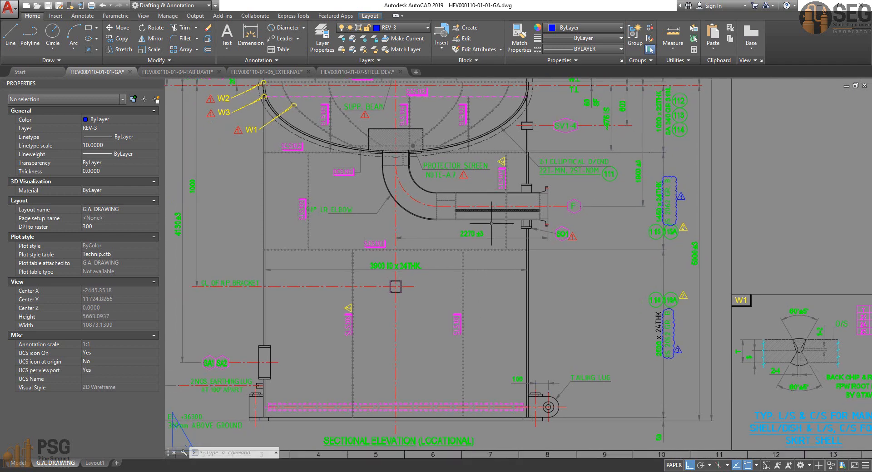
middle_click_drag(596, 336, 619, 332)
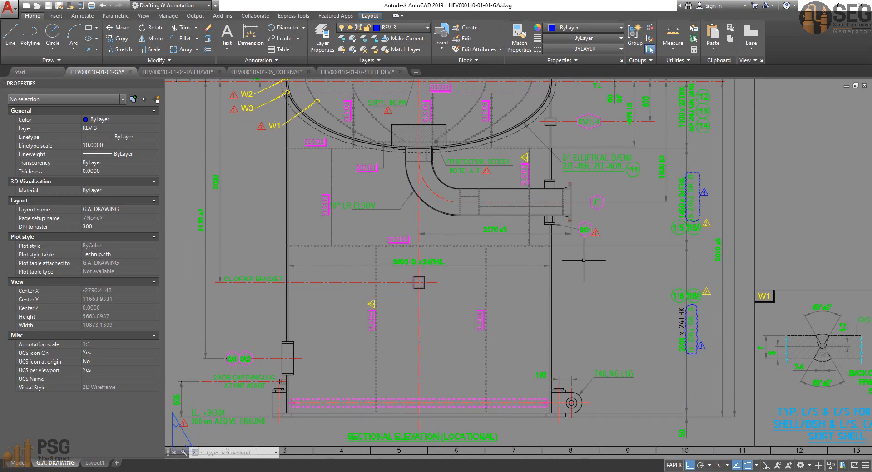
middle_click_drag(584, 263, 575, 400)
Step: Review the full vessel elevation from the skirt and bottom dished end through the shell courses to the top head
scroll(535, 291, "down", 4)
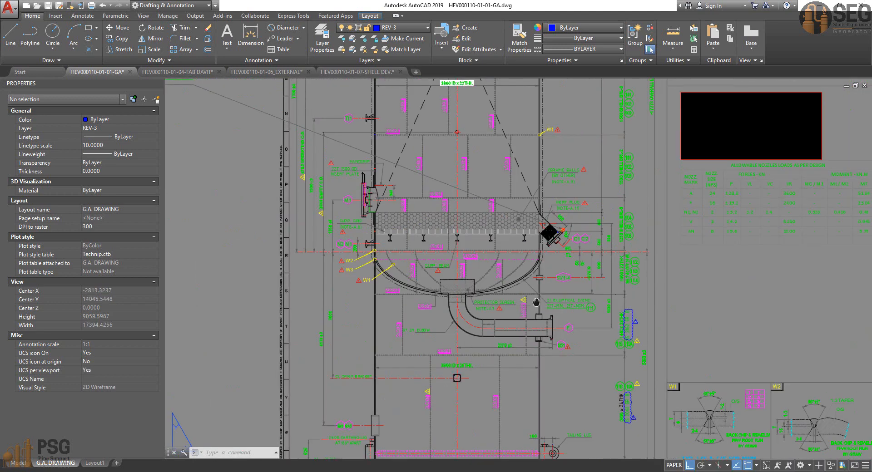
middle_click_drag(535, 291, 525, 341)
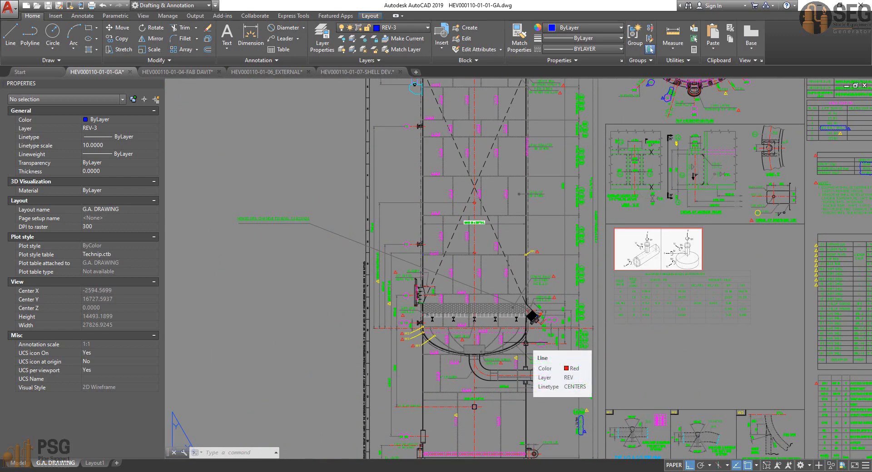
middle_click_drag(535, 303, 533, 321)
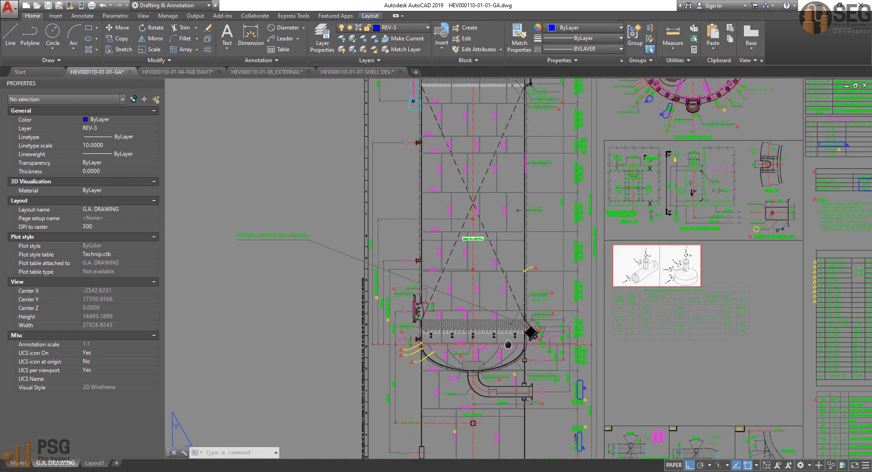
middle_click_drag(510, 352, 507, 370)
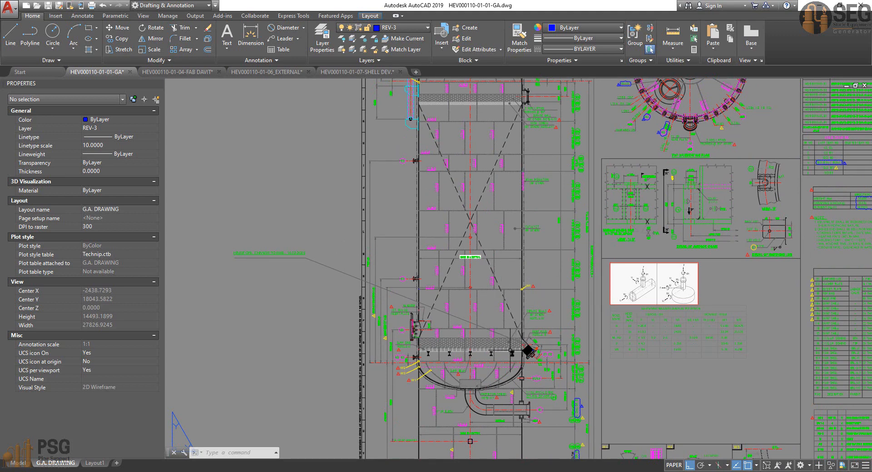
middle_click_drag(505, 373, 503, 390)
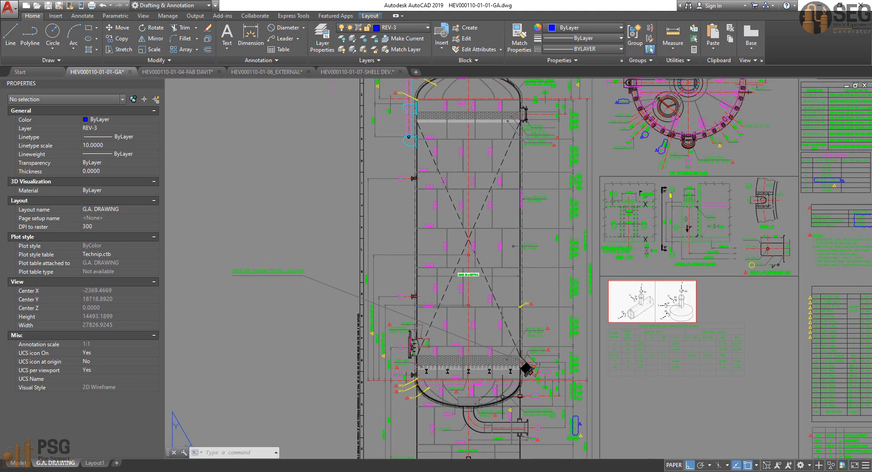
mouse_move(510, 224)
middle_mouse_down()
mouse_move(508, 238)
mouse_move(497, 96)
middle_mouse_up()
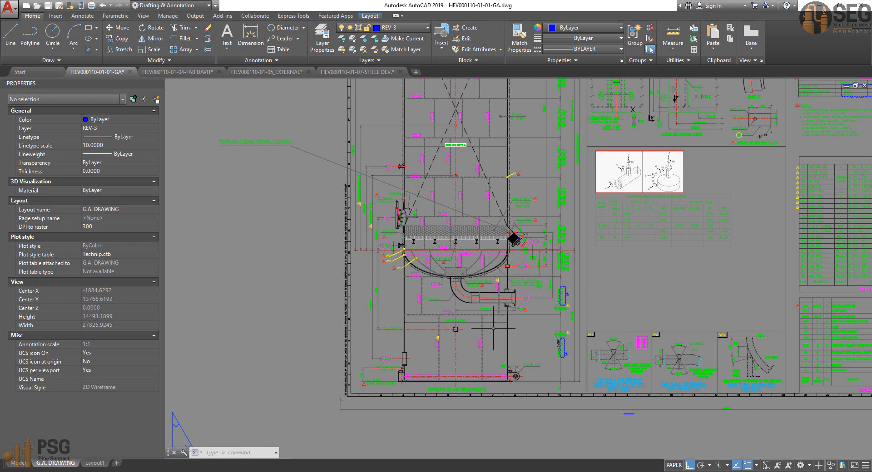
mouse_move(457, 79)
middle_mouse_down()
mouse_move(408, 286)
mouse_move(445, 275)
mouse_move(474, 207)
mouse_move(425, 273)
mouse_move(431, 263)
middle_mouse_up()
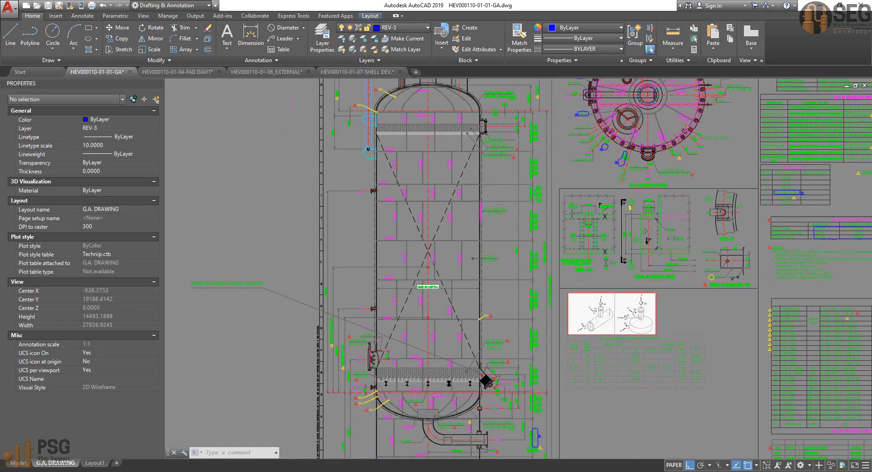
scroll(455, 386, "up", 5)
mouse_move(534, 390)
middle_mouse_down()
mouse_move(526, 360)
mouse_move(533, 378)
middle_mouse_up()
scroll(527, 359, "down", 3)
left_click(522, 359)
key("Escape")
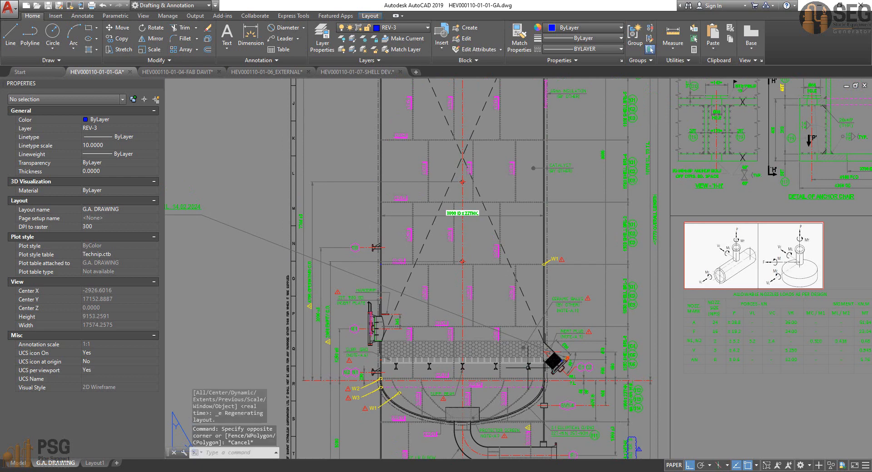
scroll(501, 326, "down", 1)
middle_click_drag(493, 310, 490, 397)
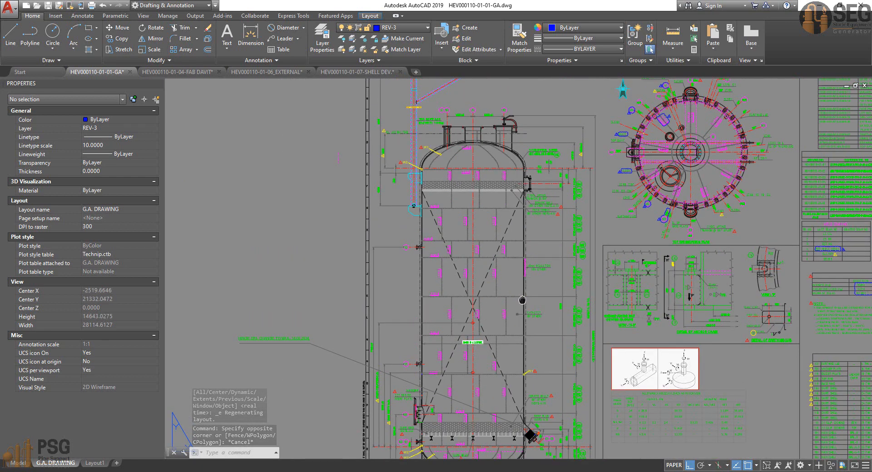
middle_click_drag(521, 299, 507, 264)
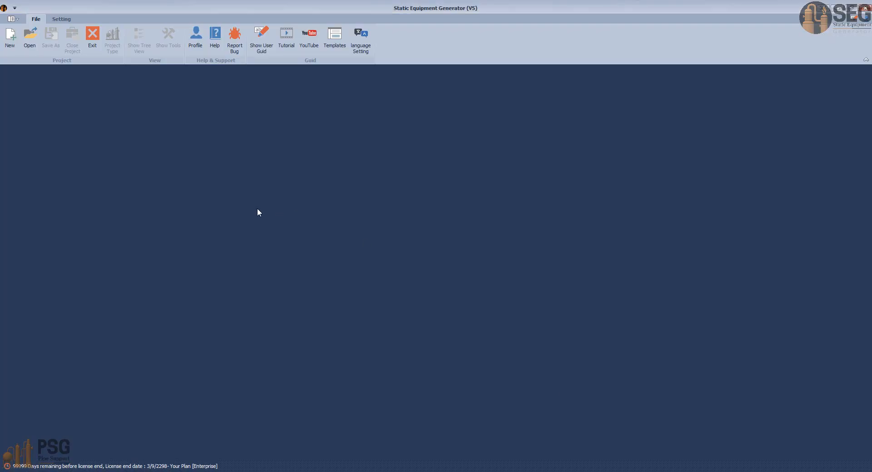
Step: Switch to Static Equipment Generator and create a V-Pressure Vessel project named HEV000110 in the Desktop folder
left_click(6, 41)
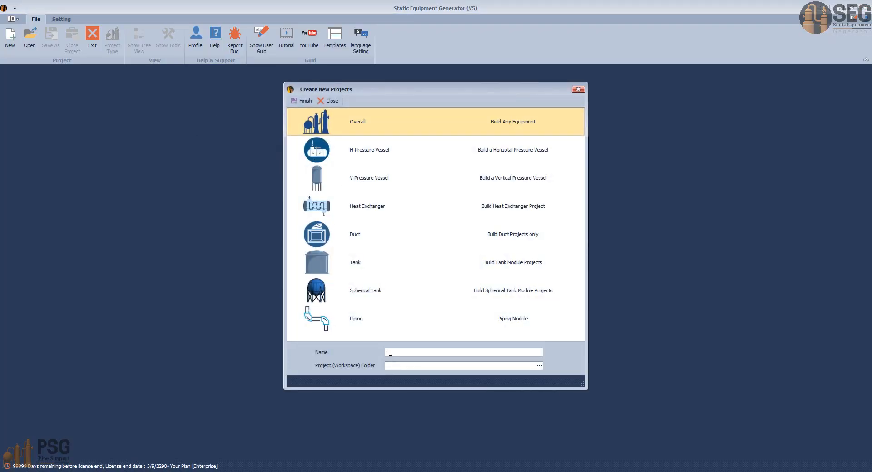
left_click(539, 367)
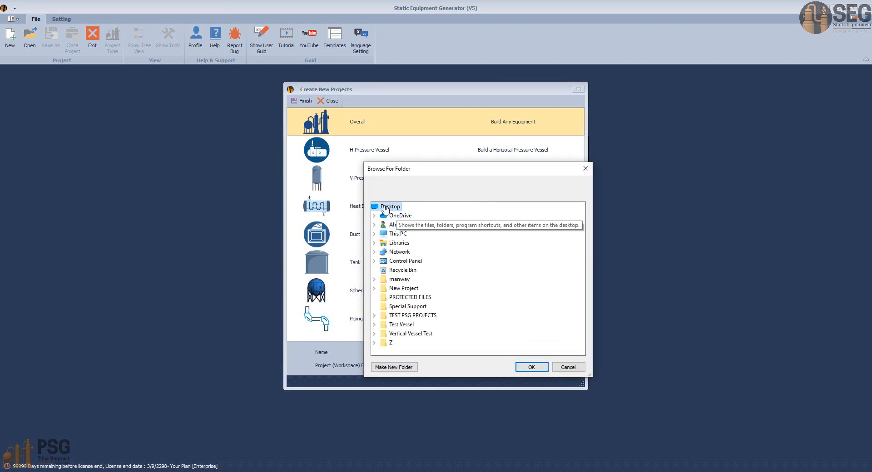
left_click(532, 368)
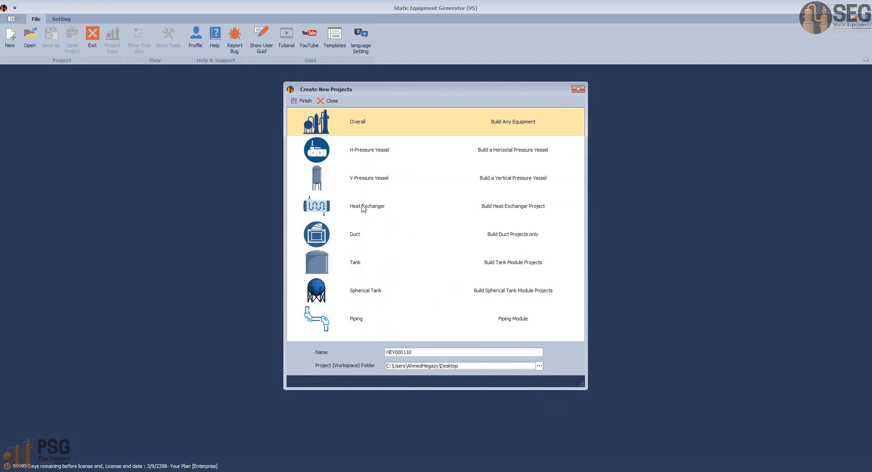
left_click(329, 175)
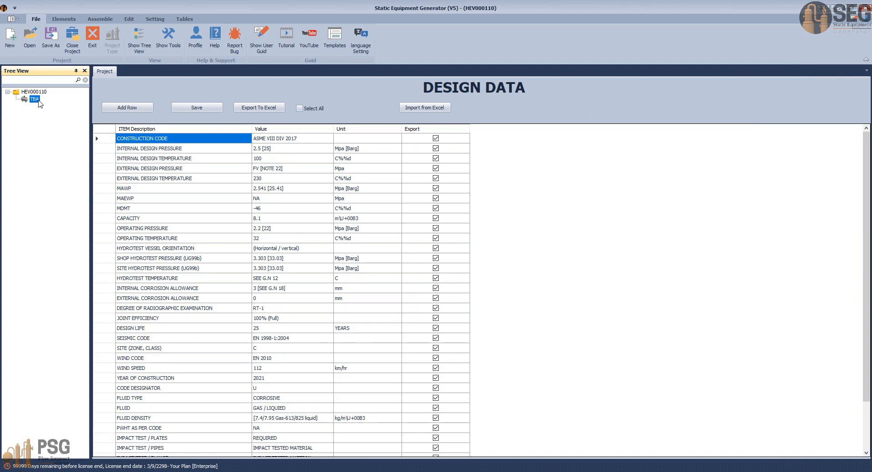
Step: Set the delivered plate data to length 5000 and width 1500 in the equipment settings
left_click(69, 18)
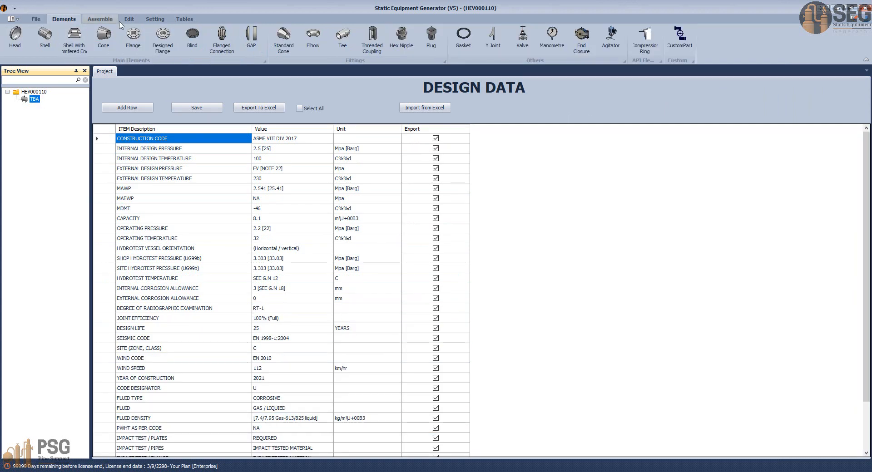
left_click(159, 19)
left_click(15, 45)
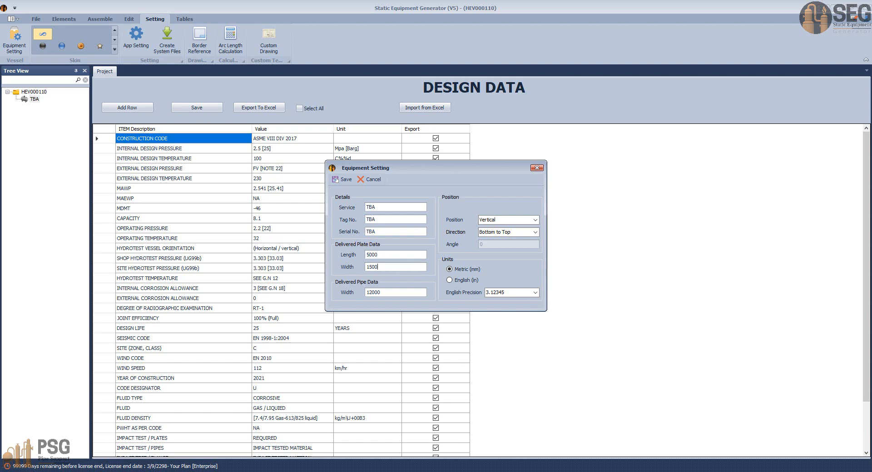
Step: Switch to the AutoCAD general arrangement drawing and check the main shell plate sizes in the bill of material
left_click(609, 471)
left_click(468, 438)
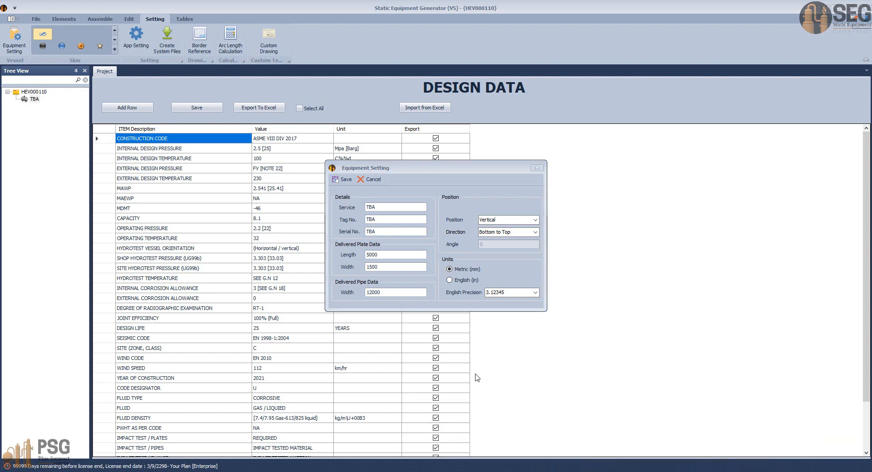
scroll(534, 320, "down", 2)
middle_click_drag(600, 331, 480, 302)
scroll(618, 350, "up", 6)
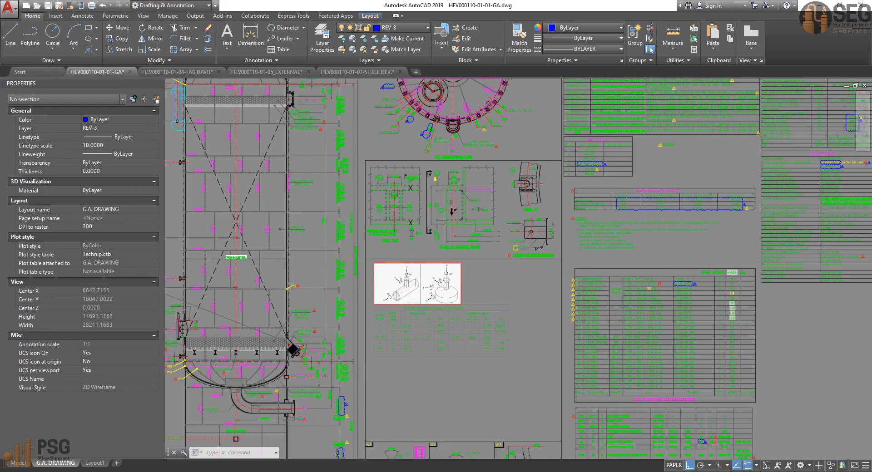
scroll(638, 370, "up", 3)
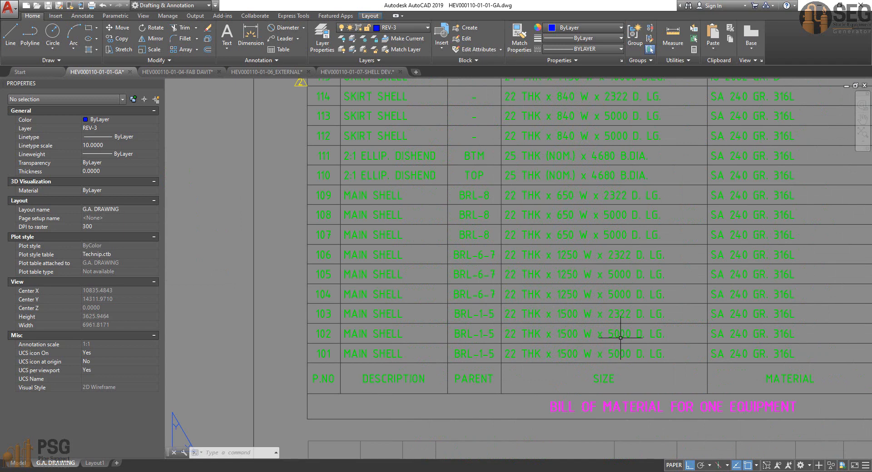
scroll(622, 337, "up", 3)
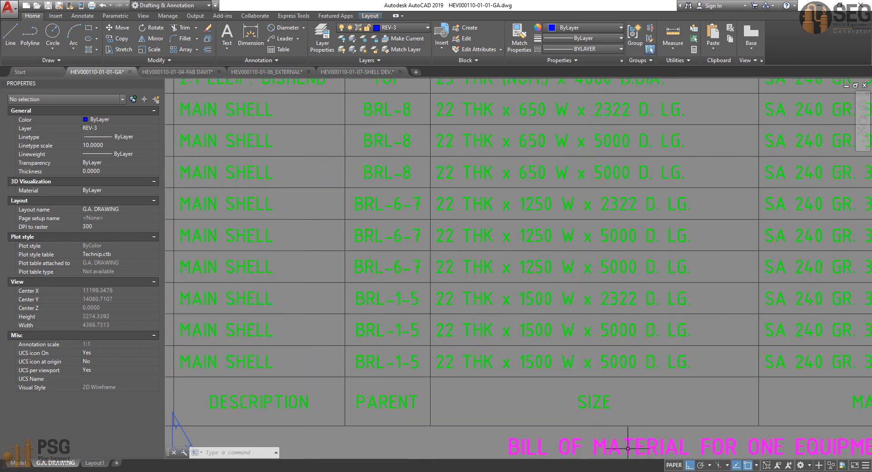
Step: Return to Static Equipment Generator, save the equipment settings and show the available vessel elements
left_click(631, 471)
left_click(673, 435)
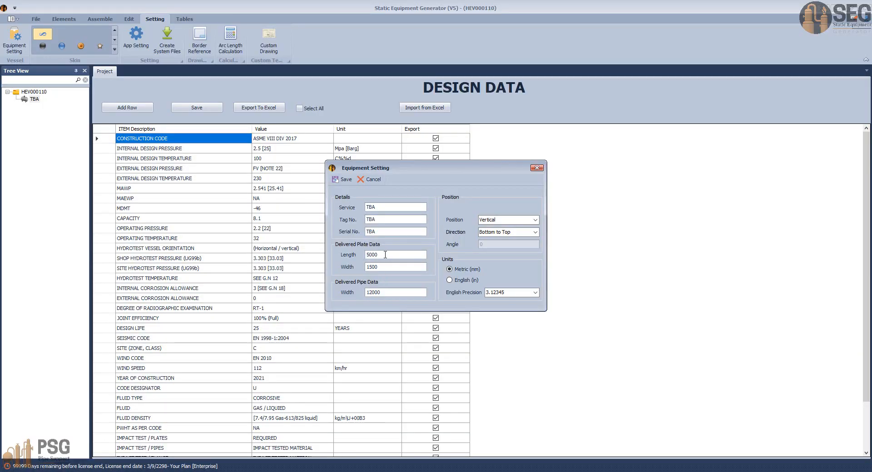
left_click(343, 180)
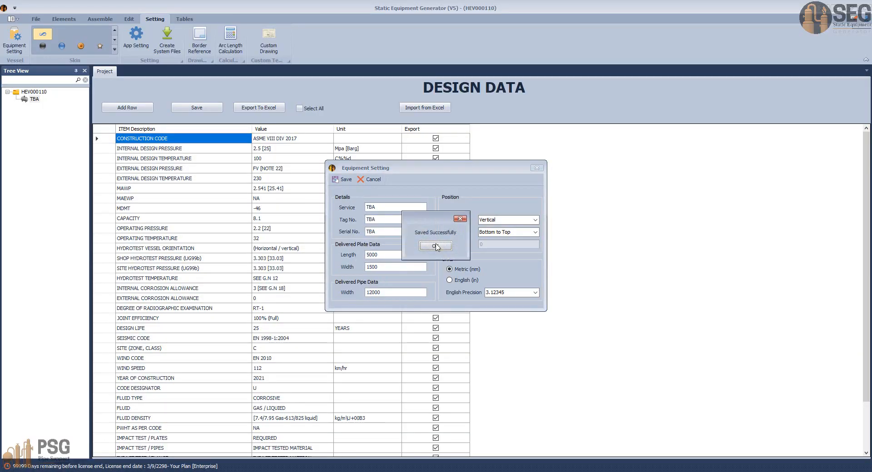
left_click(437, 247)
left_click(64, 19)
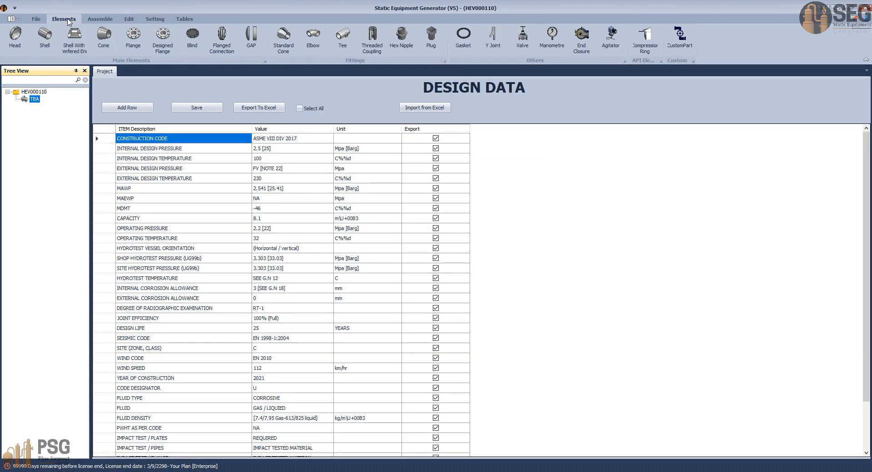
Step: Switch to the AutoCAD drawing and look up the type and thickness callout of the bottom dished end
left_click(608, 471)
left_click(464, 432)
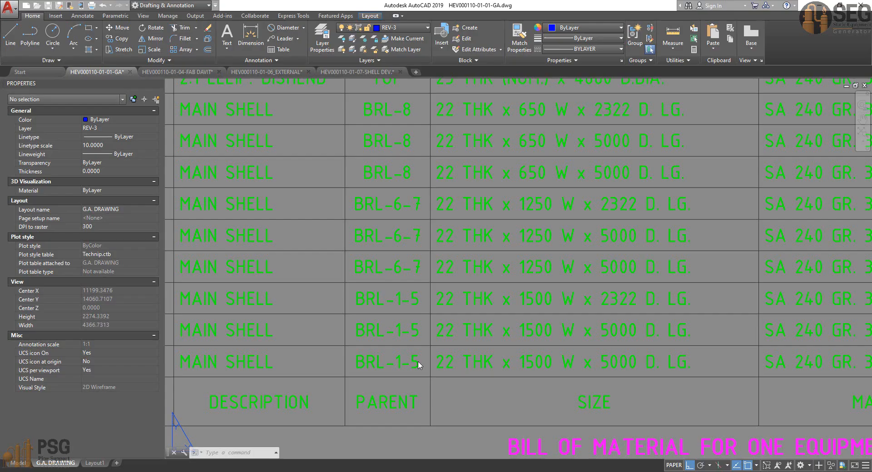
scroll(407, 327, "down", 5)
scroll(394, 312, "down", 4)
middle_click_drag(253, 319, 440, 300)
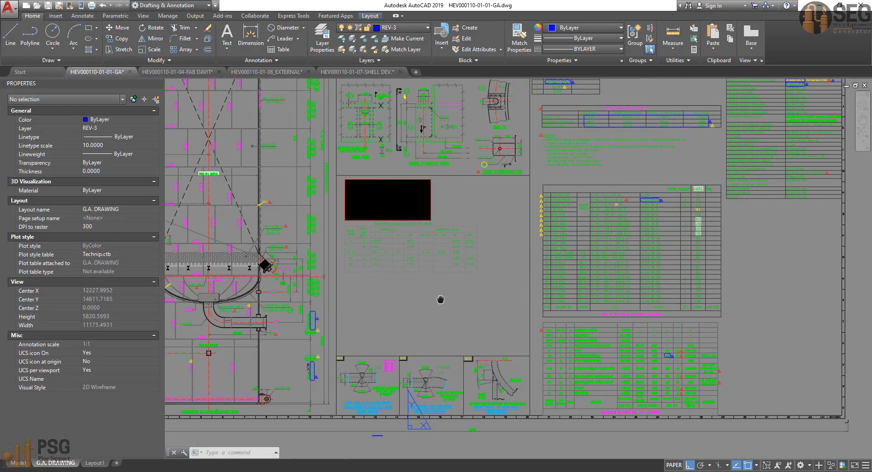
middle_click_drag(200, 302, 276, 297)
scroll(276, 298, "up", 5)
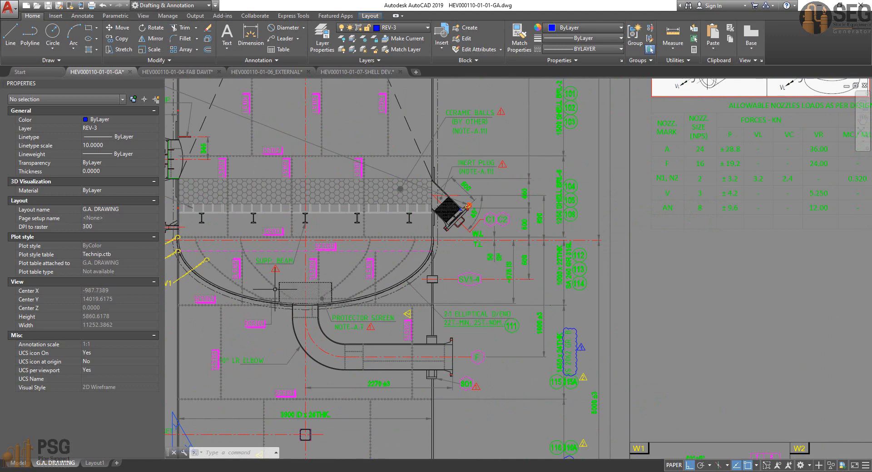
mouse_move(378, 288)
middle_mouse_down()
mouse_move(416, 315)
mouse_move(350, 277)
middle_mouse_up()
scroll(417, 314, "up", 2)
scroll(496, 326, "up", 4)
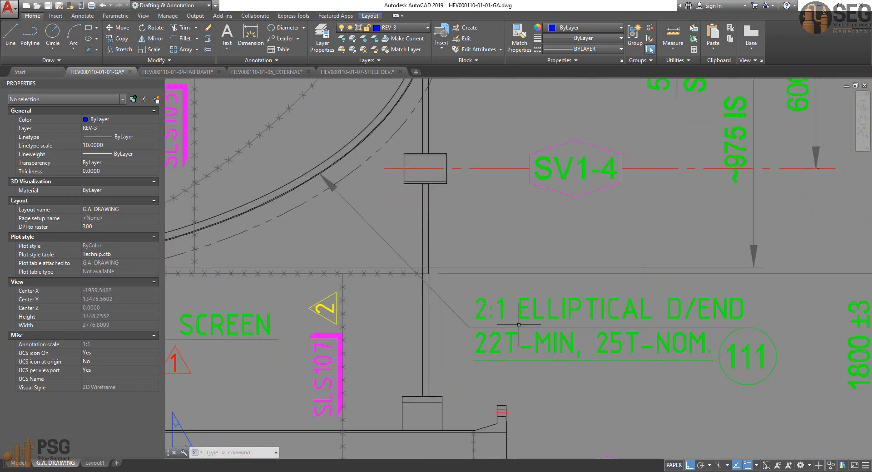
Step: Read the minimum and nominal thicknesses in the 2:1 elliptical dished end callout
middle_click_drag(553, 324, 468, 300)
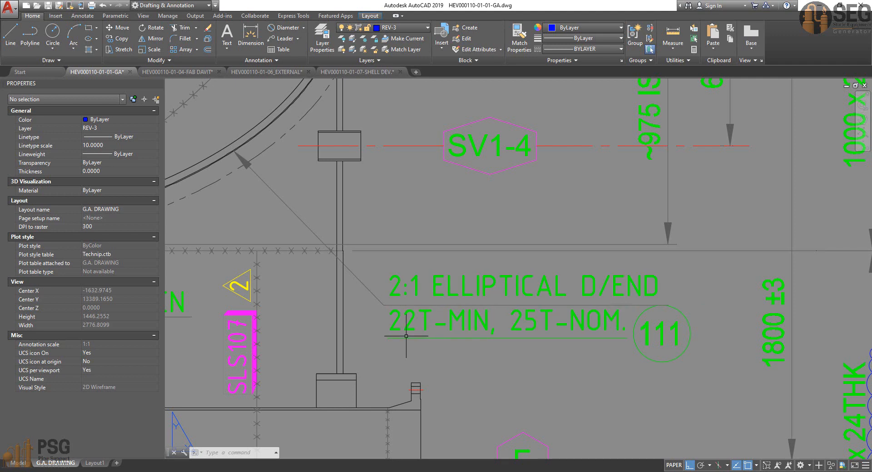
middle_click_drag(458, 333, 448, 331)
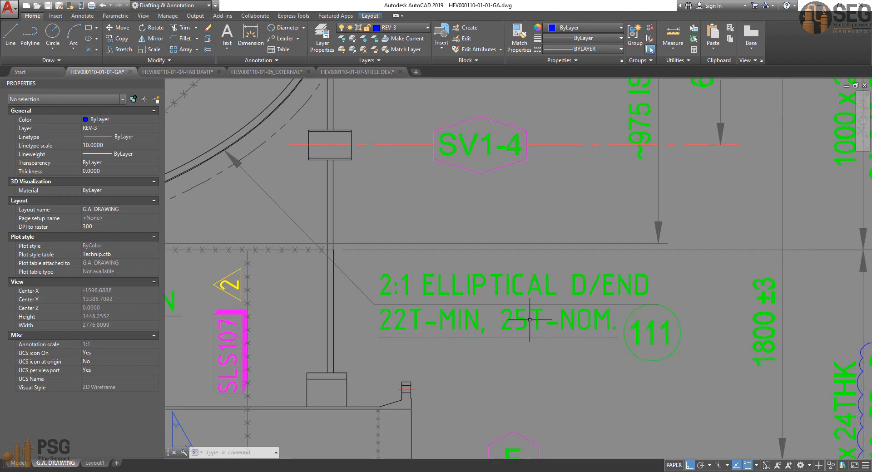
scroll(521, 320, "down", 1)
mouse_move(512, 320)
middle_mouse_down()
mouse_move(629, 314)
mouse_move(724, 387)
mouse_move(655, 410)
middle_mouse_up()
scroll(691, 253, "down", 2)
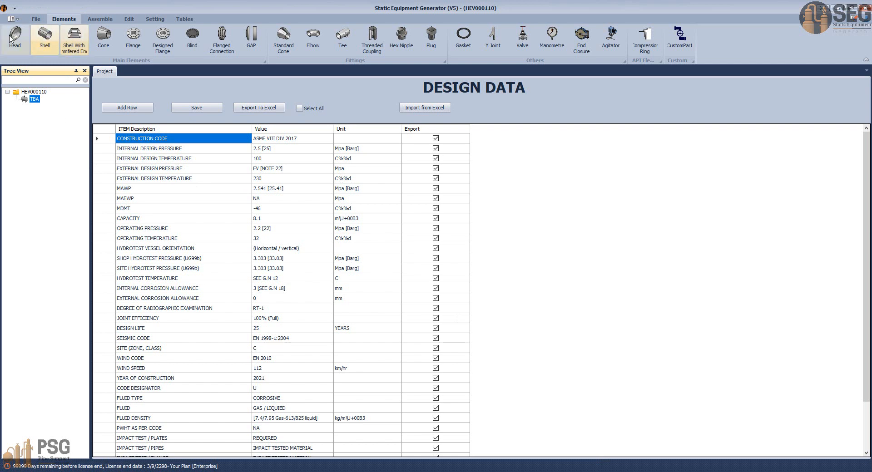
Step: Switch to Static Equipment Generator and add a head named Bottom Head of type Ellipsoidal head (With CR and KR)
left_click(15, 35)
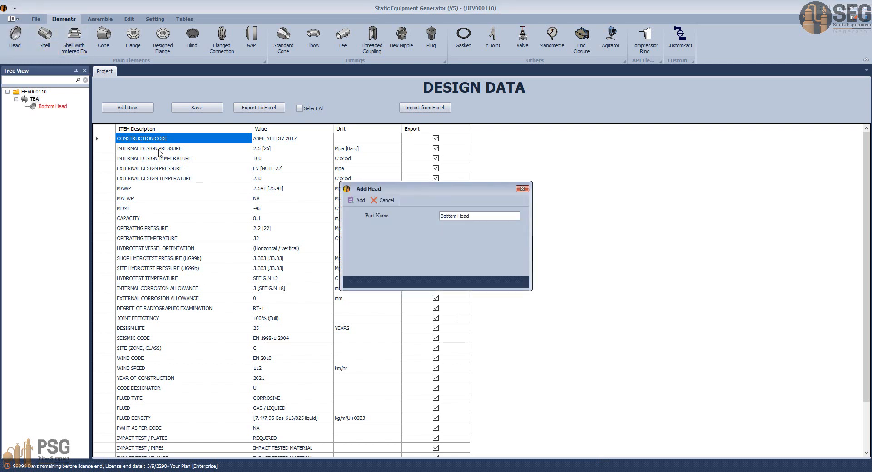
key("Return")
left_click(63, 107)
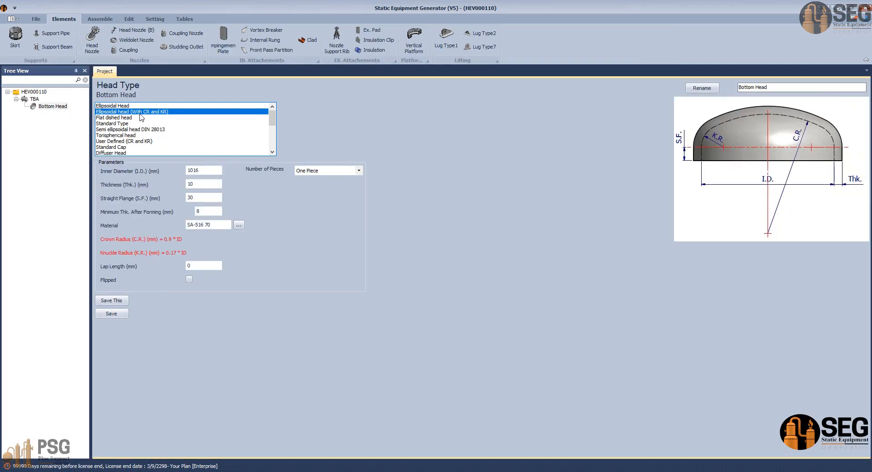
Step: Set the bottom head's inner diameter to 3900 mm, checking it against the shell's ID callout in the AutoCAD general arrangement drawing
double_click(192, 170)
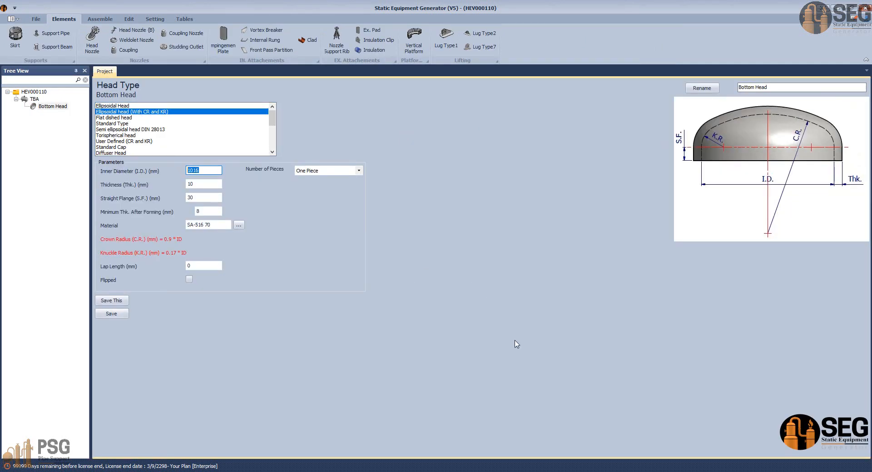
type("3900")
left_click(608, 471)
left_click(480, 439)
scroll(452, 317, "down", 2)
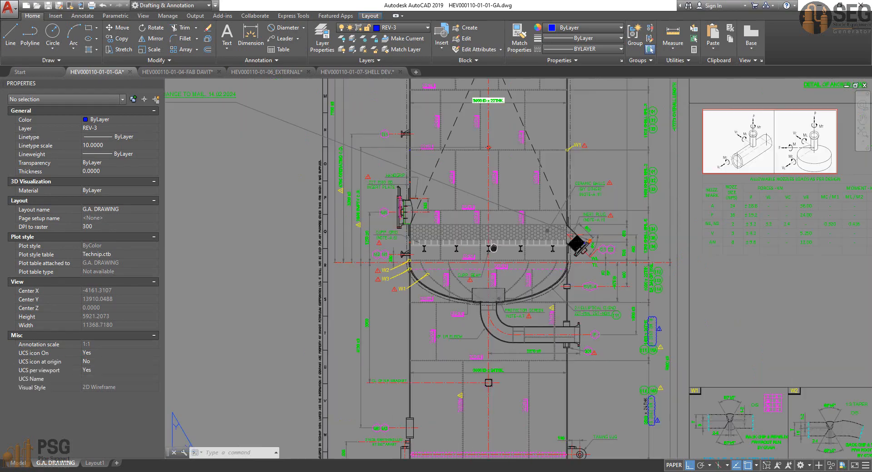
middle_click_drag(477, 295, 401, 454)
middle_click_drag(441, 181, 427, 330)
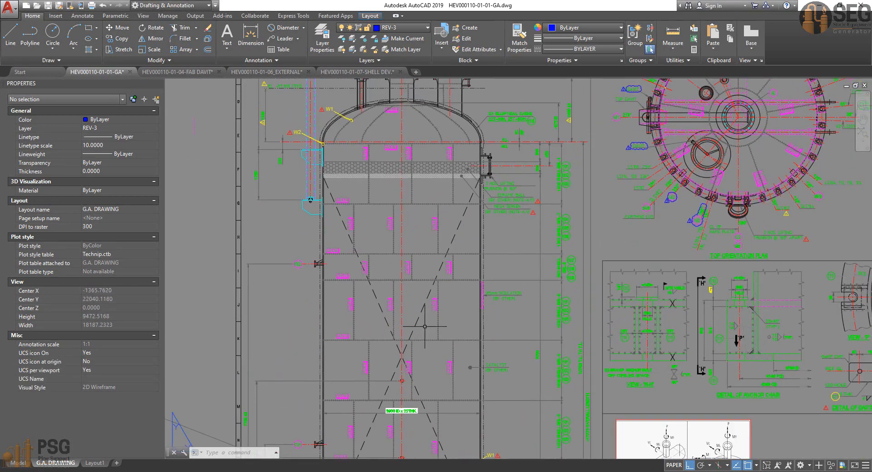
scroll(402, 423, "up", 8)
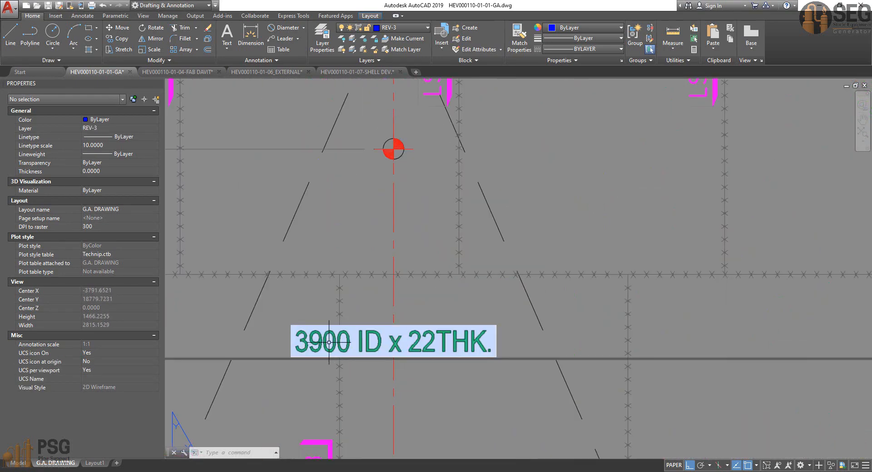
scroll(331, 341, "down", 8)
middle_click_drag(356, 280, 378, 132)
scroll(363, 328, "up", 6)
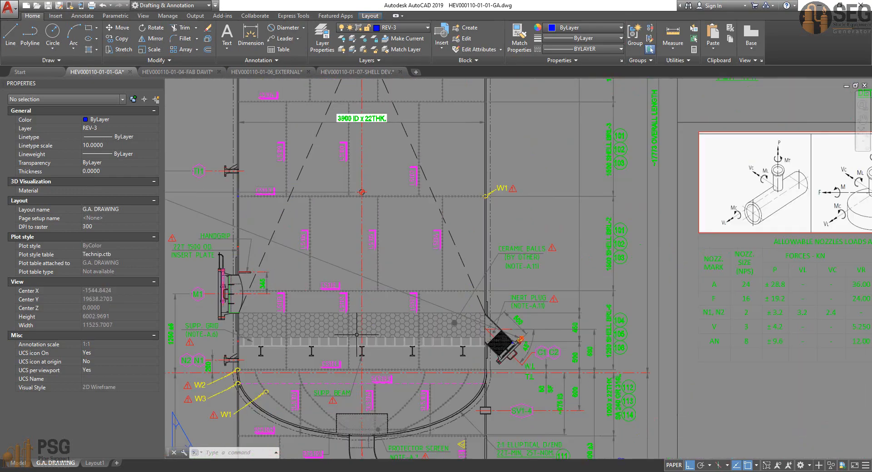
middle_click_drag(375, 332, 454, 116)
left_click(620, 471)
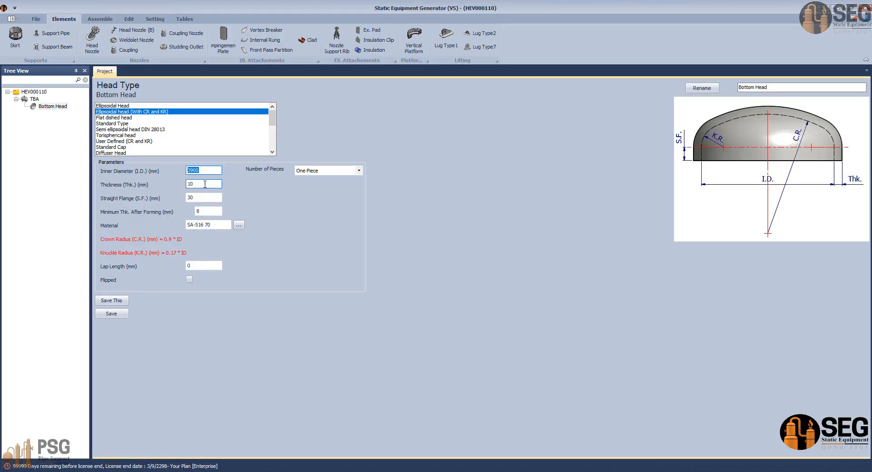
Step: Set the bottom head's thickness to 25 mm, straight flange to 50 mm and minimum thickness after forming to 22 mm
key("Tab")
left_click_drag(202, 197, 181, 214)
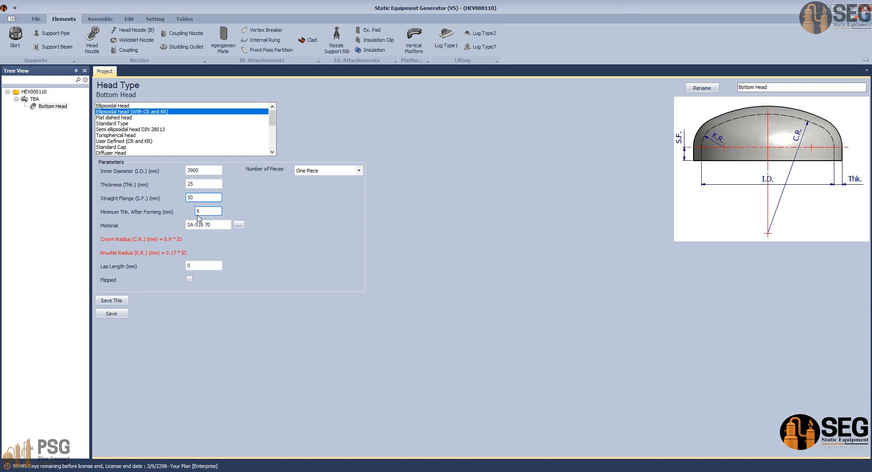
key("Tab")
Step: Switch to the AutoCAD drawing and copy the material text SA 240 GR 316L from the 1000 x 22THK plate callout
left_click(468, 448)
scroll(620, 320, "down", 3)
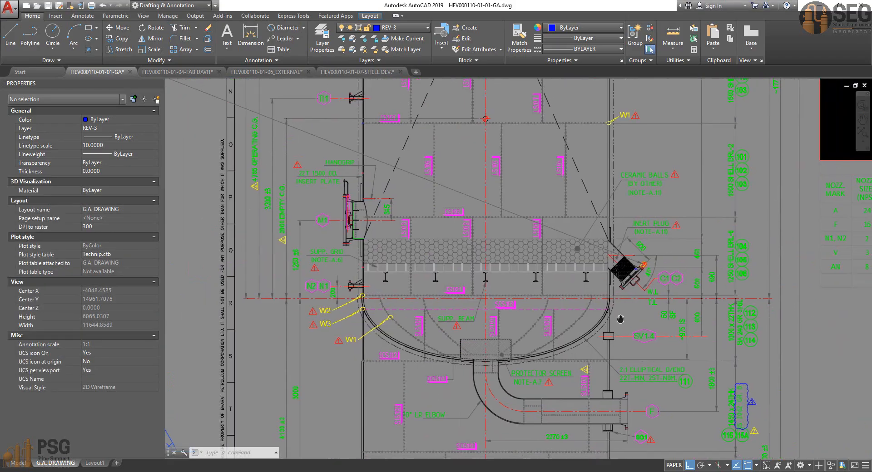
middle_click_drag(621, 320, 562, 310)
scroll(655, 325, "up", 2)
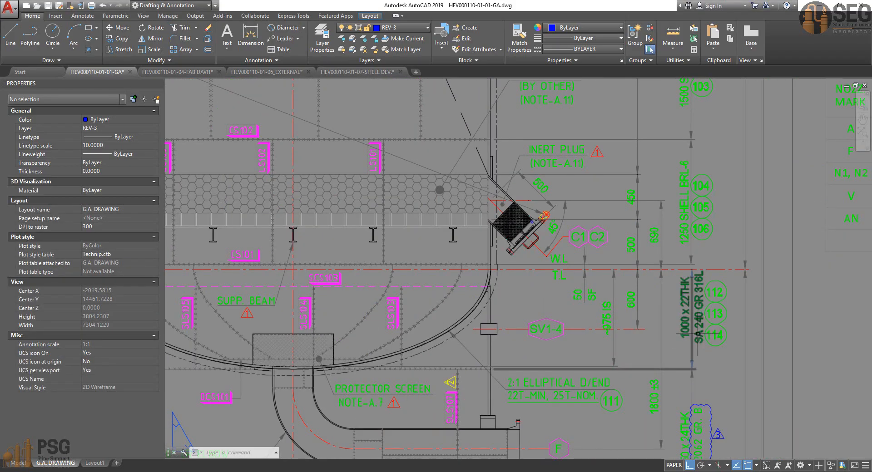
double_click(684, 326)
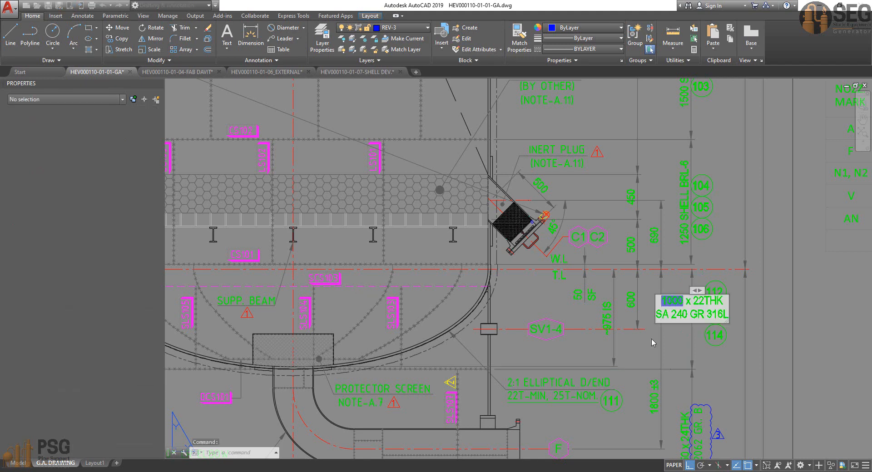
left_click_drag(656, 314, 726, 314)
key("ctrl+c")
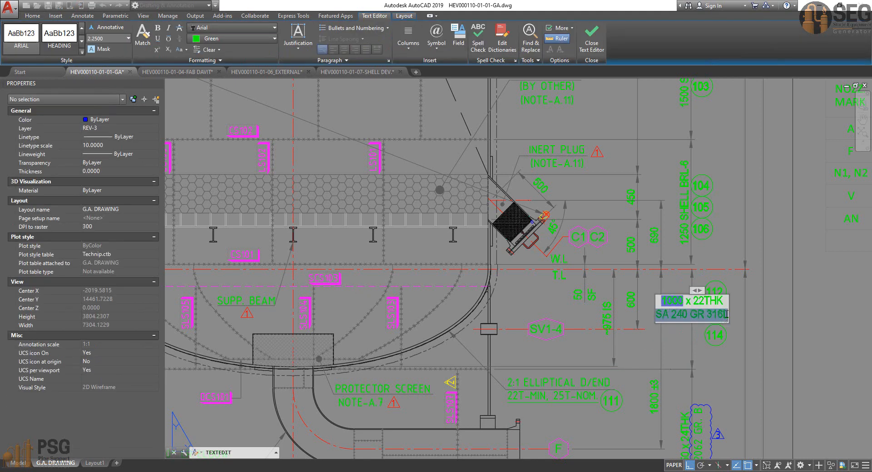
left_click(684, 348)
key("Escape")
Step: Return to Static Equipment Generator and set the bottom head's material to the copied SA 240 GR 316L
key("alt+Tab")
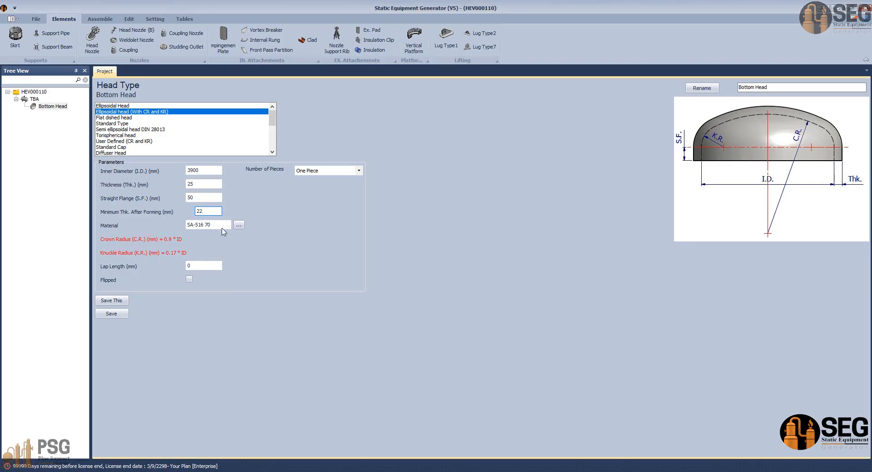
left_click_drag(222, 229, 140, 222)
key("ctrl+v")
Step: Search the ASME Section II Part D materials for sa-240, locate grade 316L and close the list without applying it
left_click(239, 225)
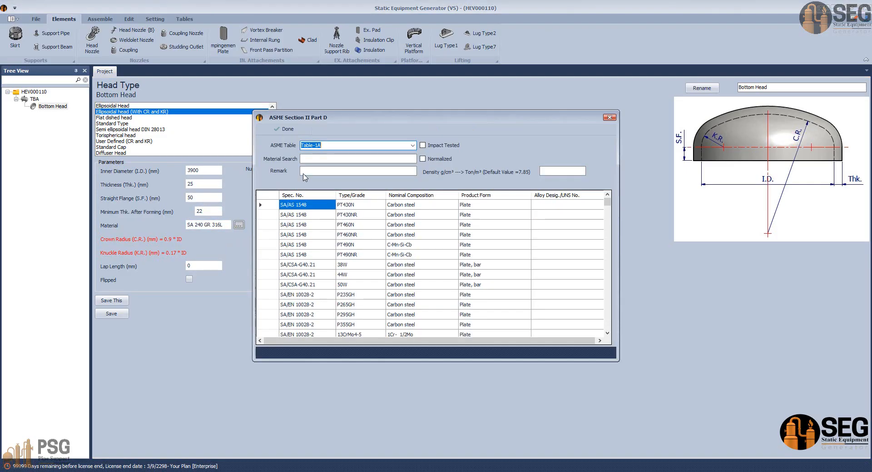
left_click(327, 158)
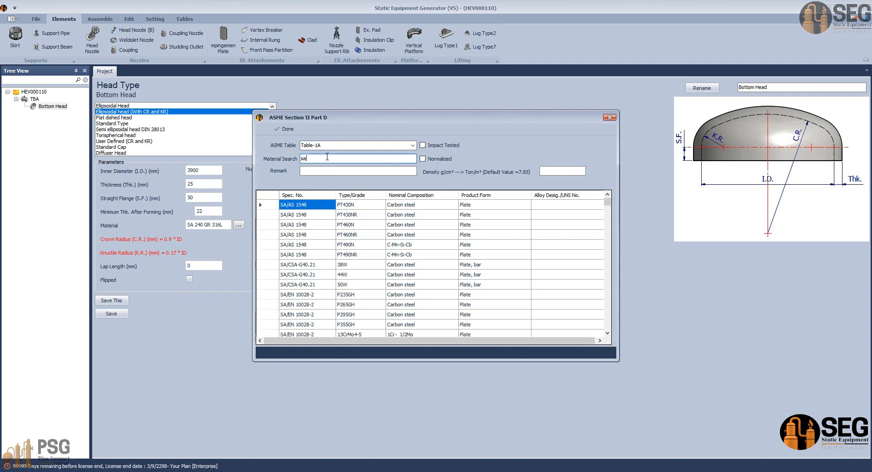
type("sa-240")
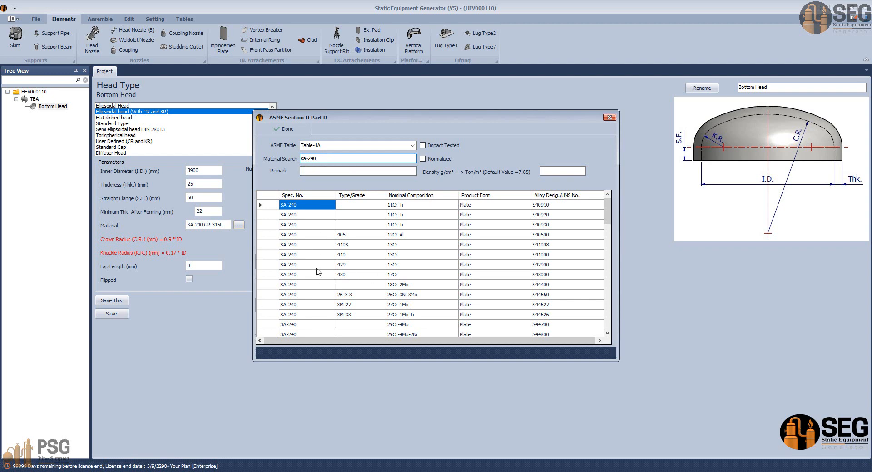
scroll(318, 273, "down", 3)
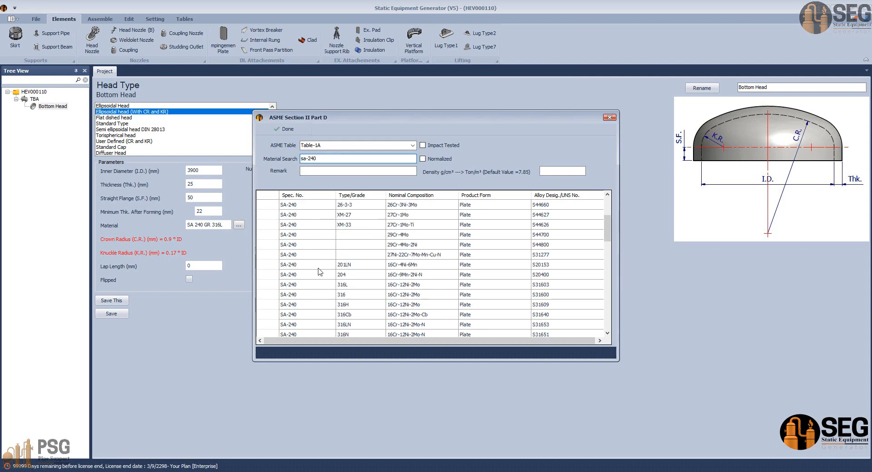
left_click(307, 284)
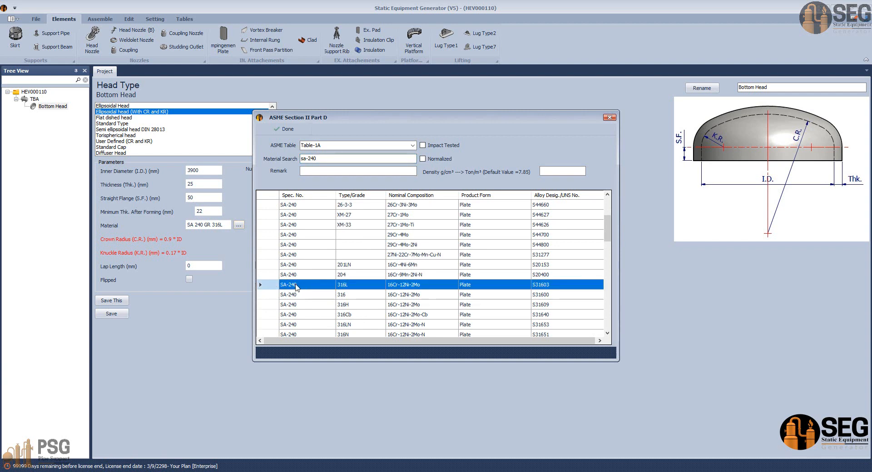
left_click(609, 118)
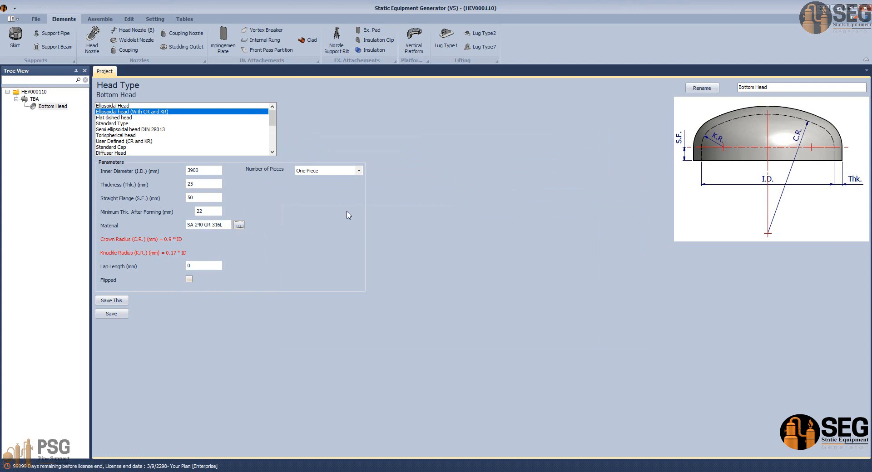
Step: Preview the Two Pieces layout for the bottom head and set its number of pieces to More Than Two Pieces
left_click(360, 172)
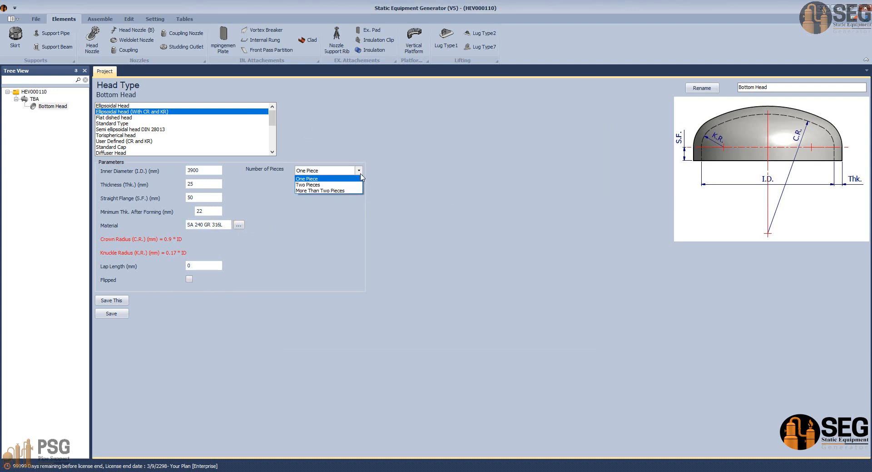
left_click(317, 185)
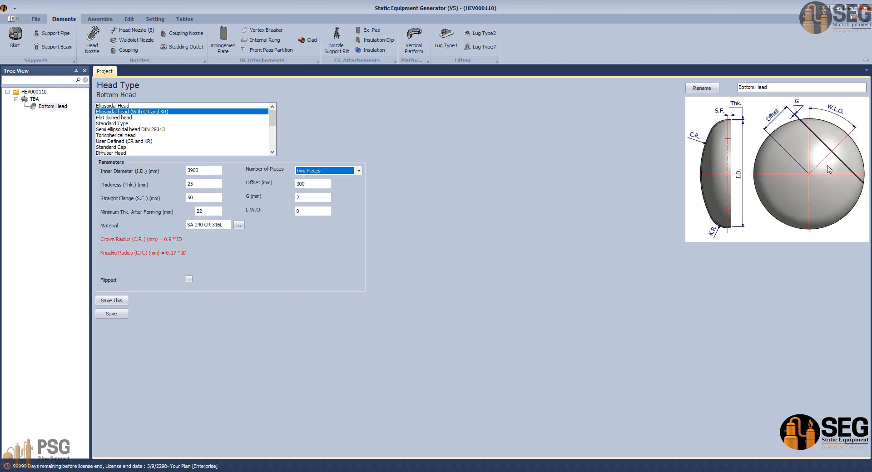
left_click(359, 170)
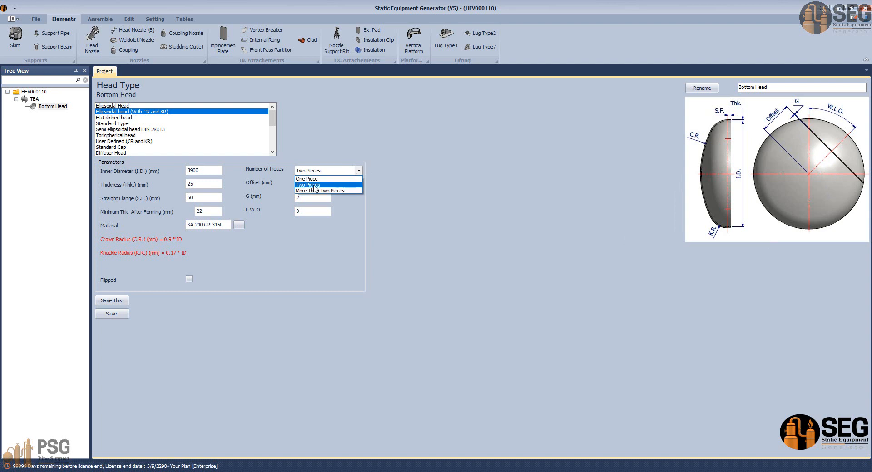
left_click(317, 191)
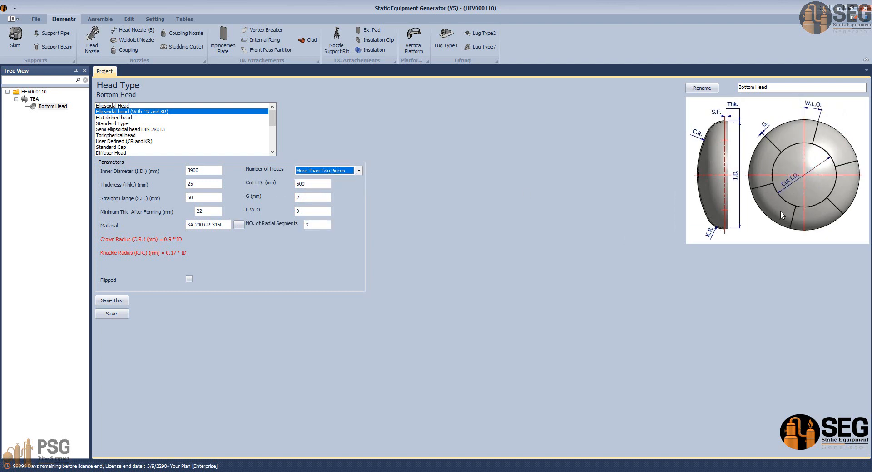
Step: Switch to the AutoCAD drawing and examine the head's radial segments and central circular seam in the top plan view
mouse_move(607, 471)
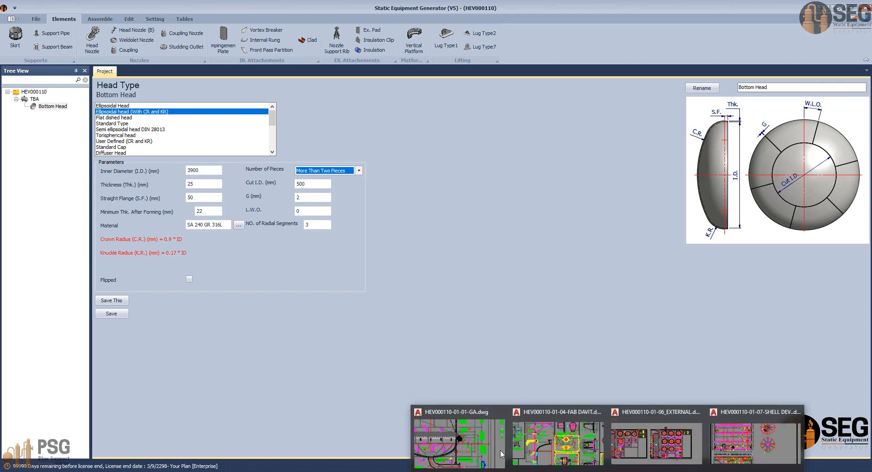
left_click(459, 438)
scroll(462, 312, "down", 6)
middle_click_drag(518, 316, 401, 467)
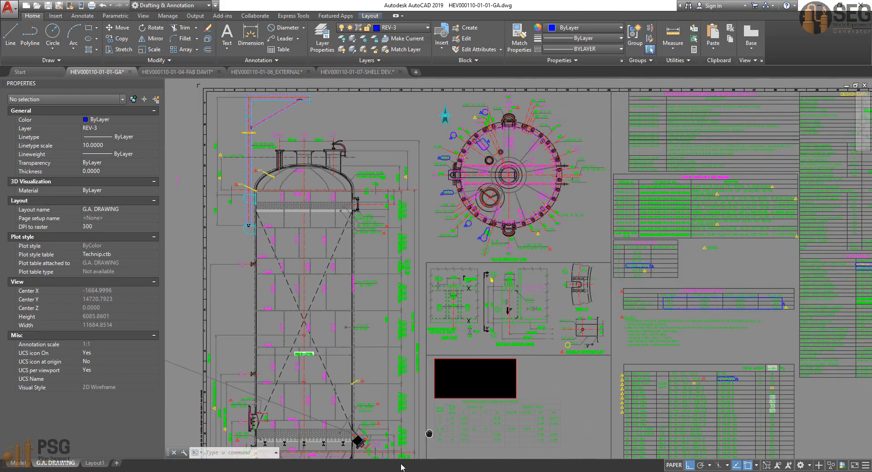
middle_click_drag(612, 242, 611, 251)
scroll(455, 394, "up", 2)
middle_click_drag(454, 397, 463, 281)
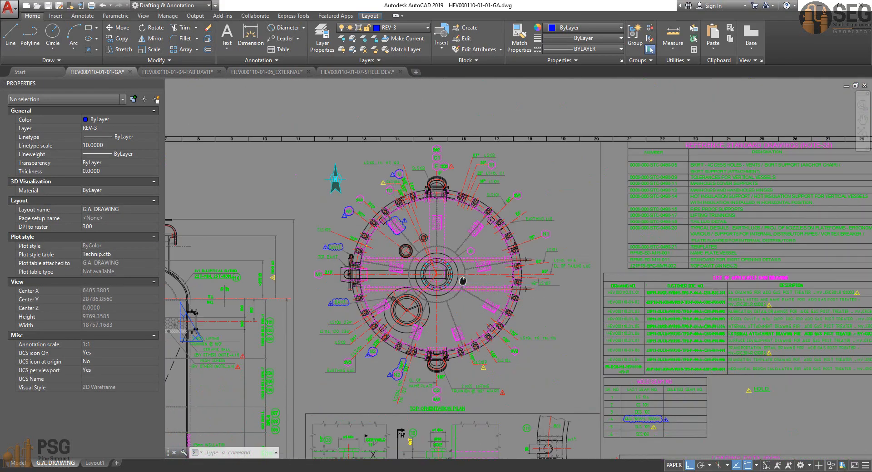
scroll(463, 281, "up", 4)
middle_click_drag(457, 224, 465, 212)
middle_click_drag(438, 238, 445, 249)
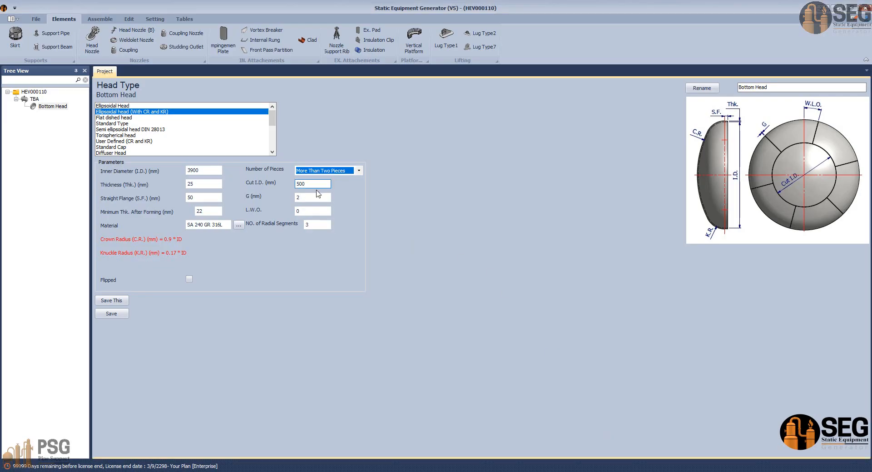
Step: Return to Static Equipment Generator and set the bottom head's number of radial segments to 9
left_click(311, 211)
left_click_drag(314, 226, 294, 226)
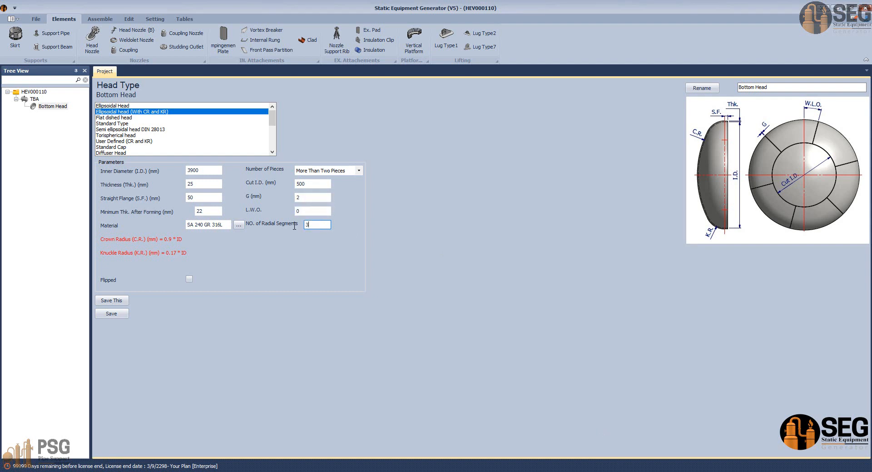
type("9")
Step: Switch to the AutoCAD drawing and measure the diameter of the head's central circular seam in the top plan view
left_click(312, 184)
left_click(570, 436)
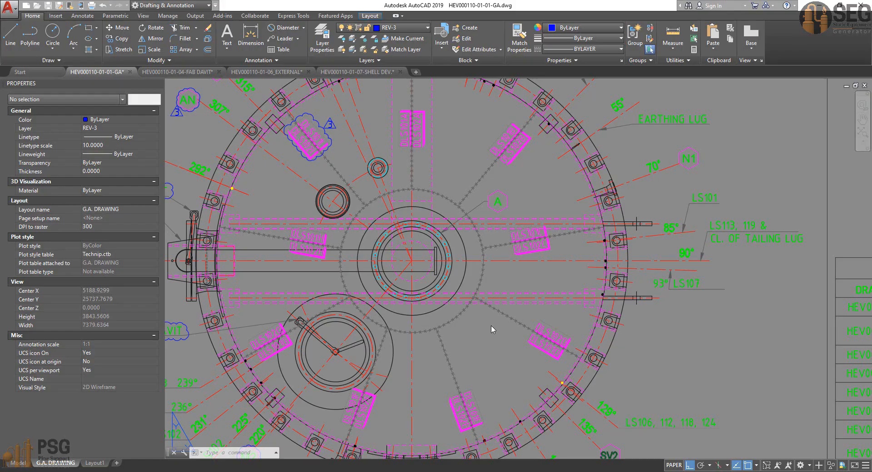
left_click(285, 27)
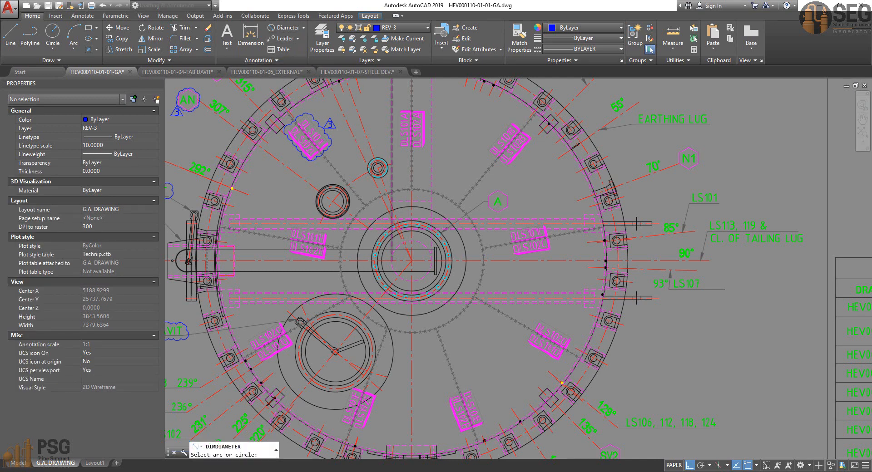
scroll(395, 235, "up", 2)
left_click(353, 185)
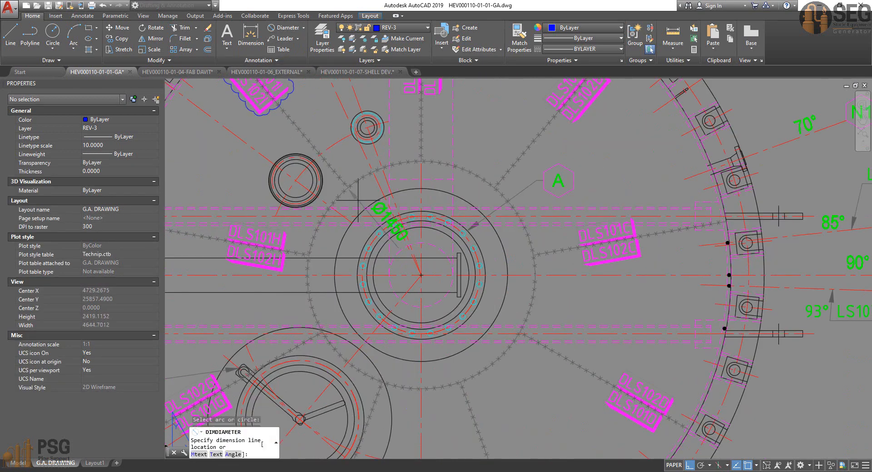
scroll(359, 222, "up", 2)
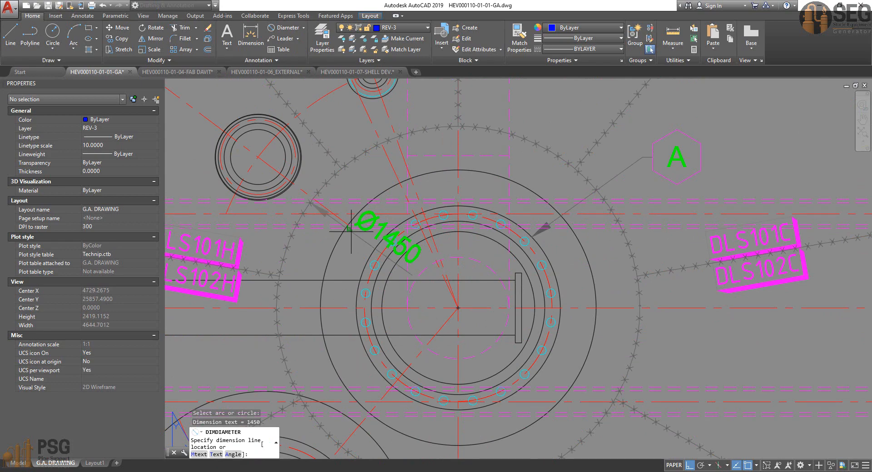
key("Escape")
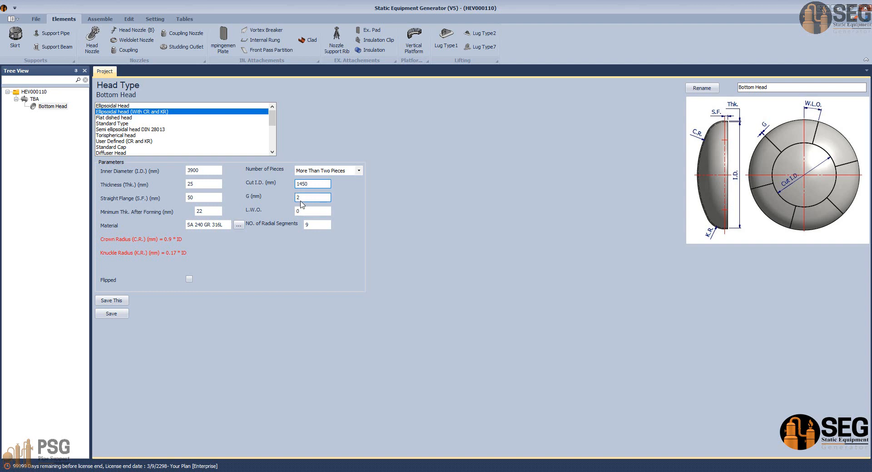
Step: Set the bottom head's Cut I.D. to 1450 mm in Static Equipment Generator and recheck the seam layout in the AutoCAD plan
type("0")
key("Tab")
left_click(578, 460)
left_click(458, 444)
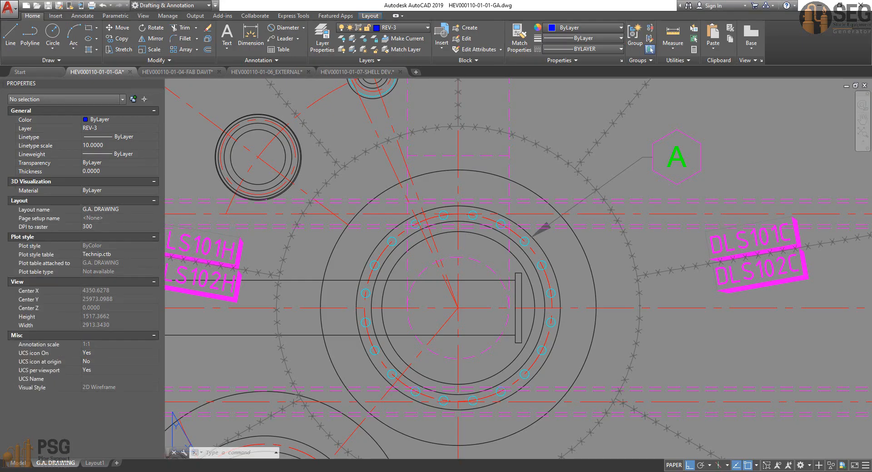
scroll(441, 213, "down", 4)
middle_click_drag(437, 102, 431, 213)
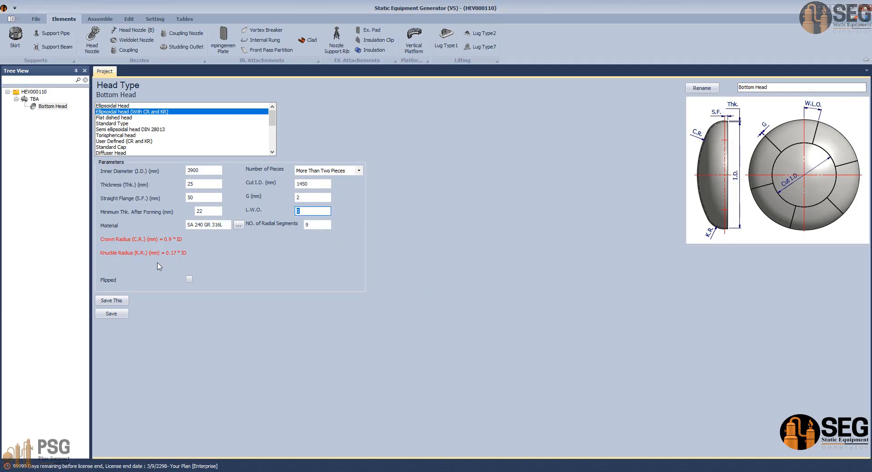
Step: Save the bottom head's parameters and start generating the Inventor assembly
left_click(110, 315)
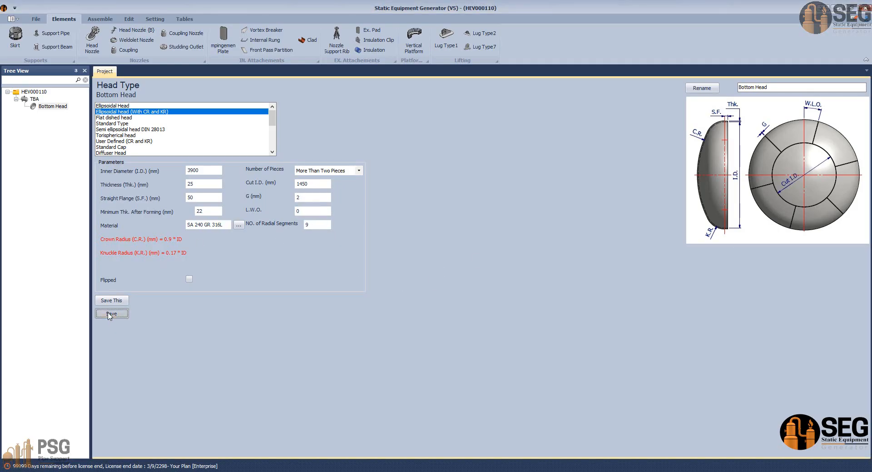
left_click(100, 19)
left_click(18, 37)
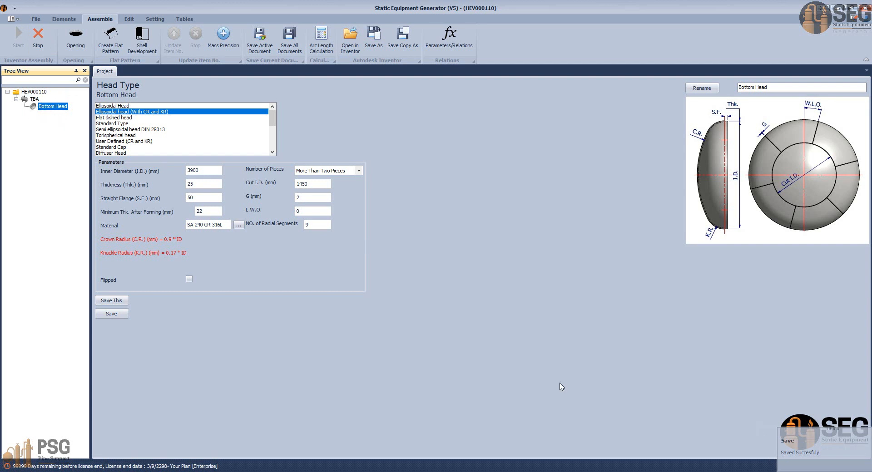
Step: Switch to Inventor and inspect the generated bottom head's orientation from the left side
left_click(569, 471)
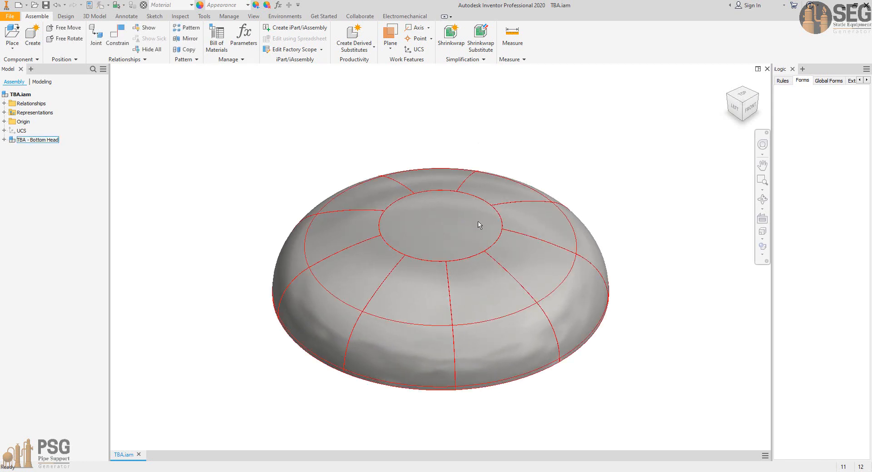
left_click(734, 110)
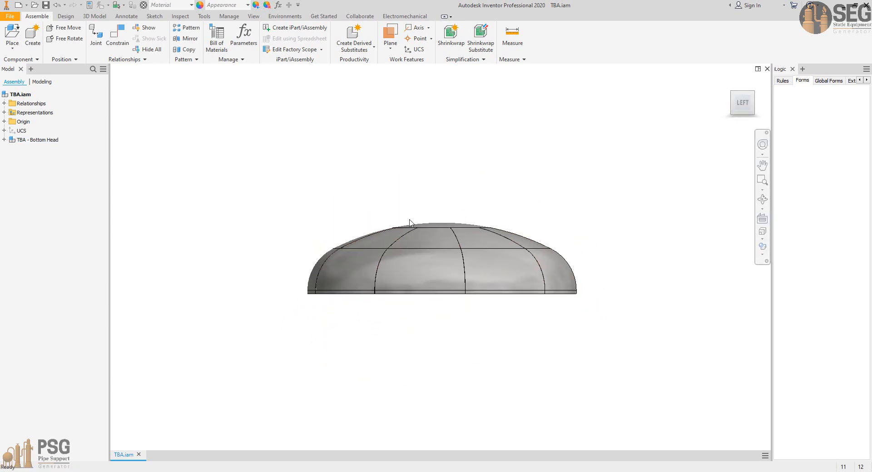
scroll(527, 272, "up", 3)
middle_click_drag(526, 271, 532, 275)
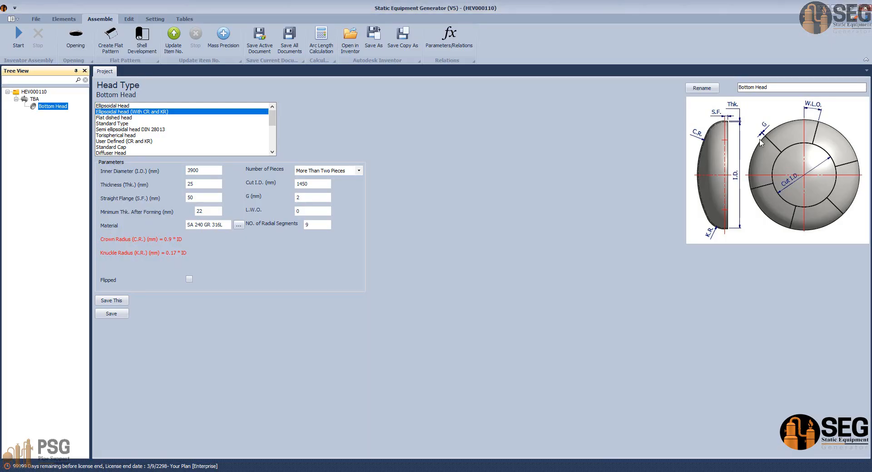
Step: Return to Static Equipment Generator, enable the Flipped option for the bottom head and save it
left_click(188, 279)
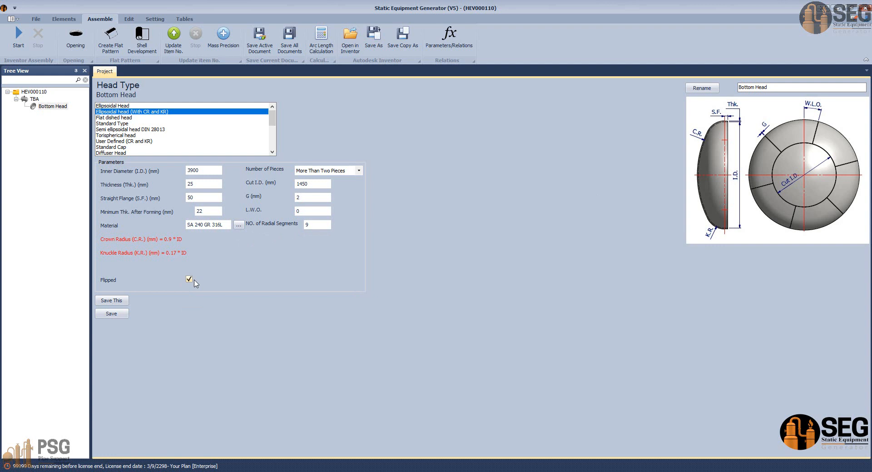
left_click(117, 316)
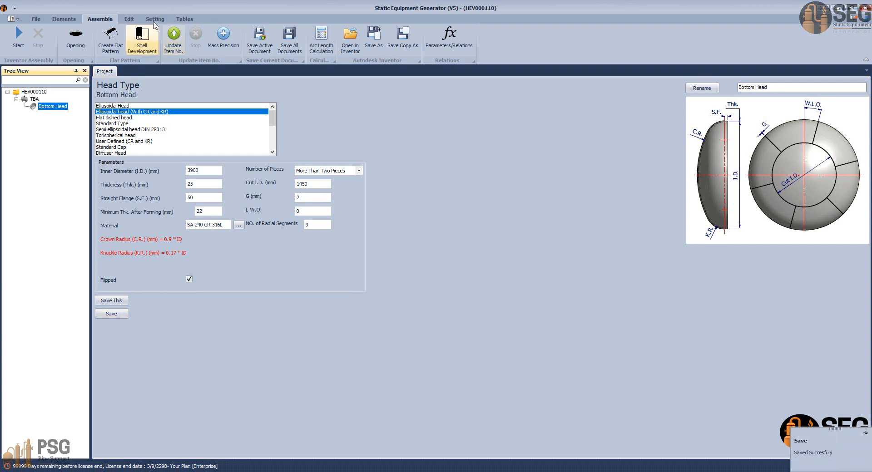
Step: Toggle the Child Preview and Parent Preview options in the application settings and save the settings
left_click(154, 19)
left_click(135, 39)
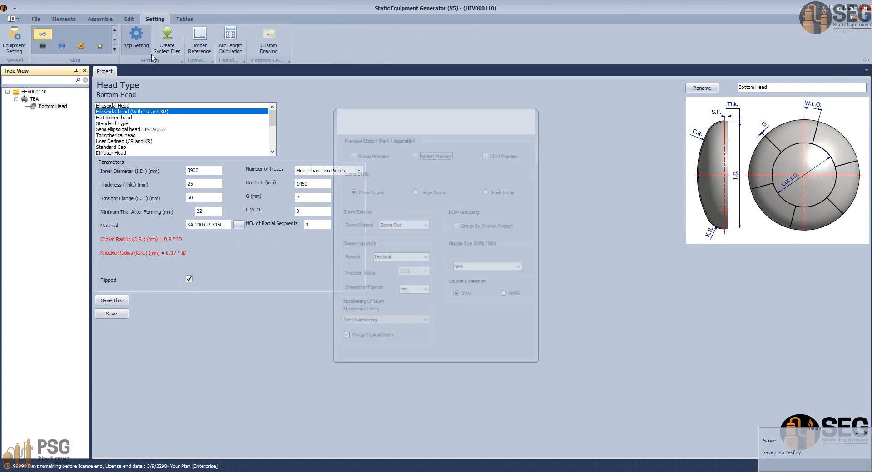
left_click(490, 154)
left_click(433, 156)
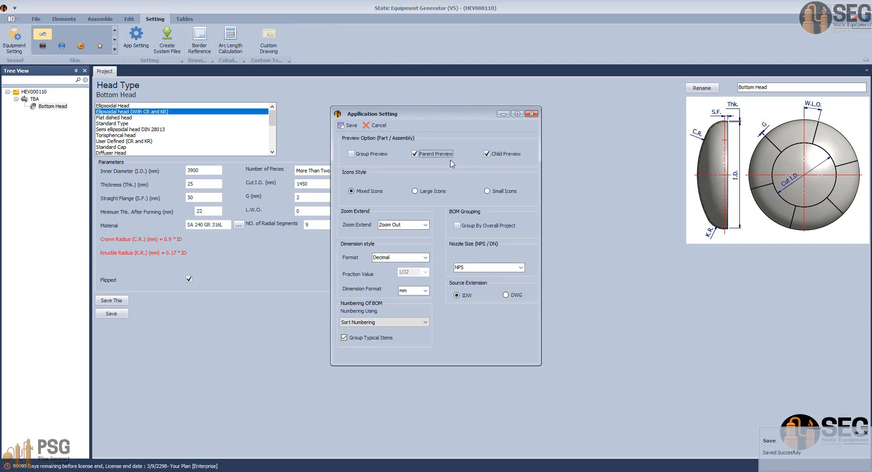
left_click(349, 125)
Step: Regenerate the assembly with the flipped bottom head and orient the Inventor model to an upright top view
left_click(100, 19)
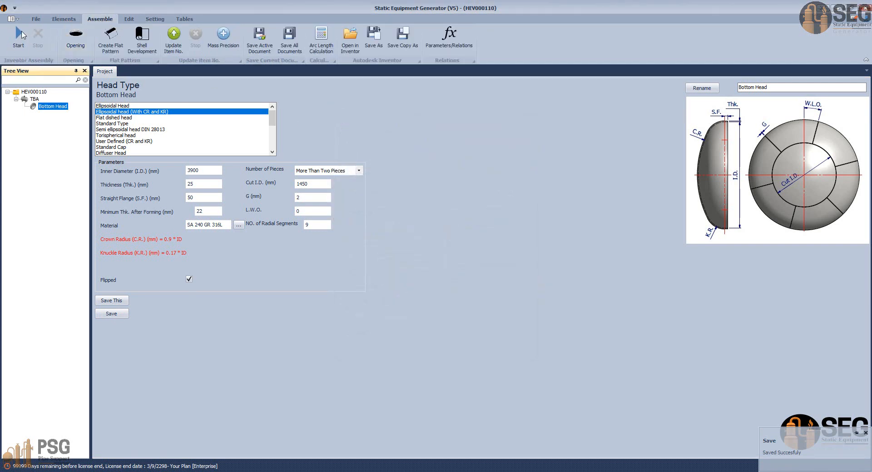
left_click(18, 35)
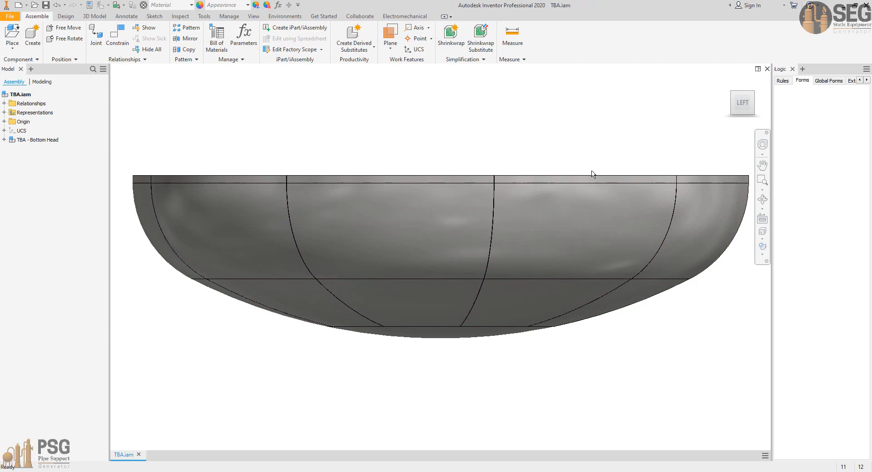
left_click(742, 87)
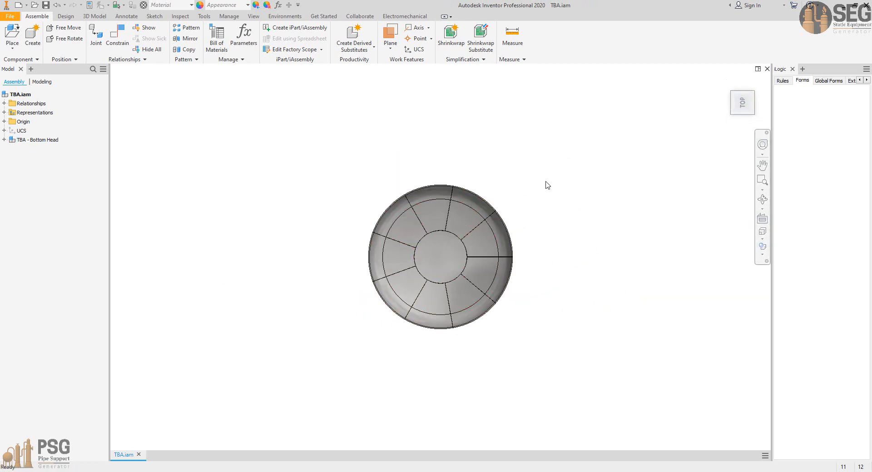
left_click(757, 81)
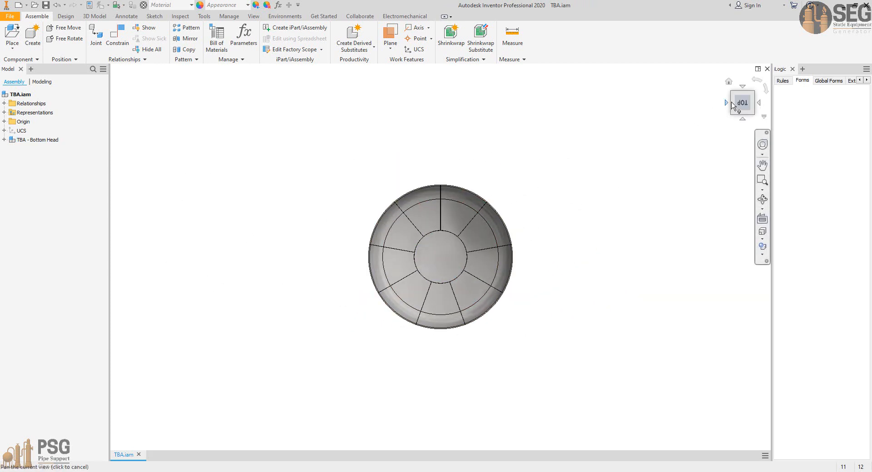
Step: Examine the flipped head's radial segments and circular seam from the top, and check its profile from the back
scroll(731, 105, "up", 3)
scroll(399, 191, "up", 4)
middle_click_drag(290, 311, 409, 251)
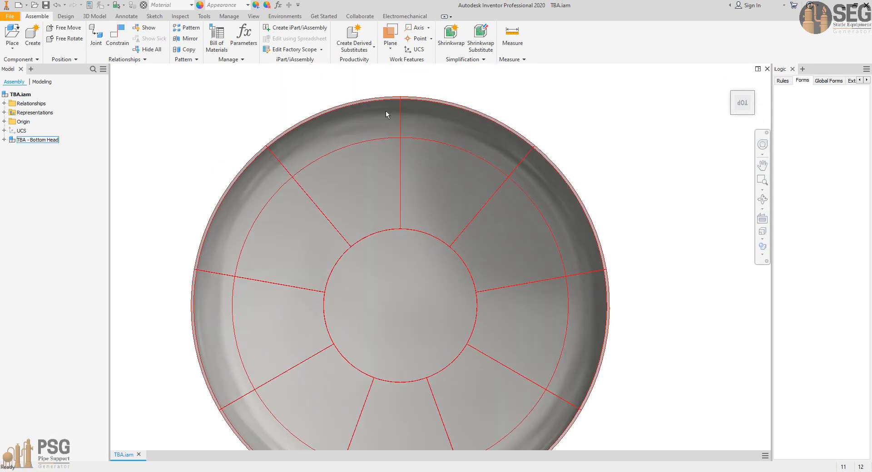
scroll(385, 112, "up", 3)
scroll(400, 97, "down", 2)
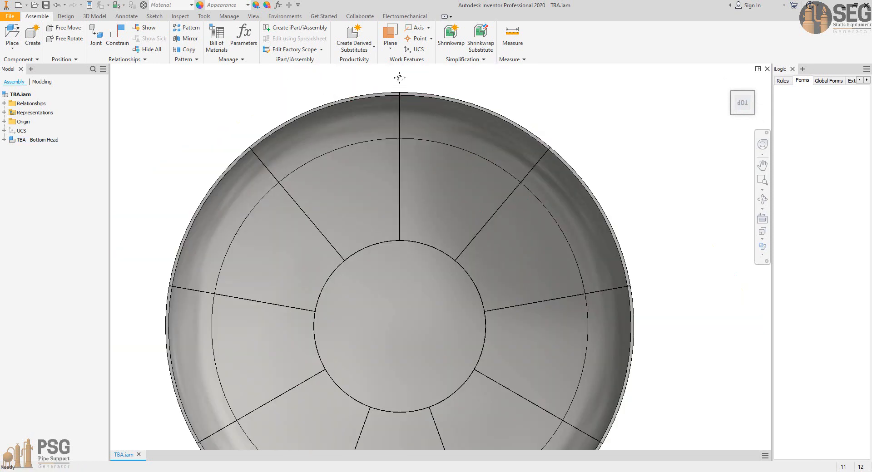
scroll(399, 77, "down", 3)
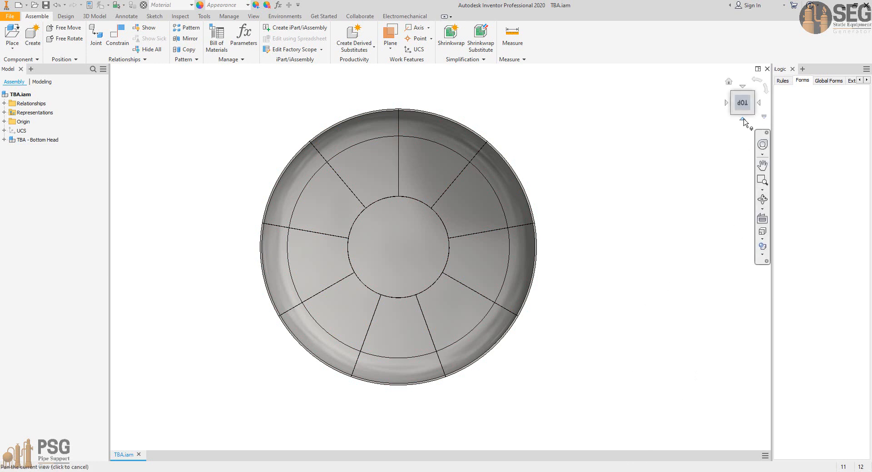
left_click(743, 120)
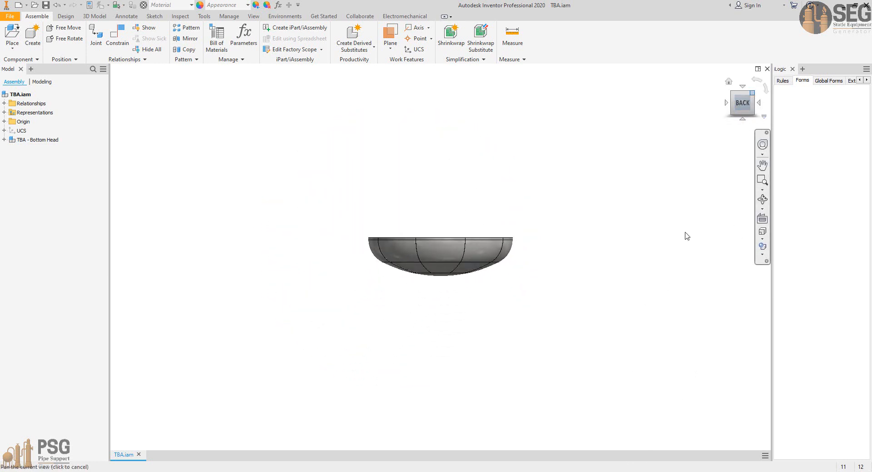
key("F6")
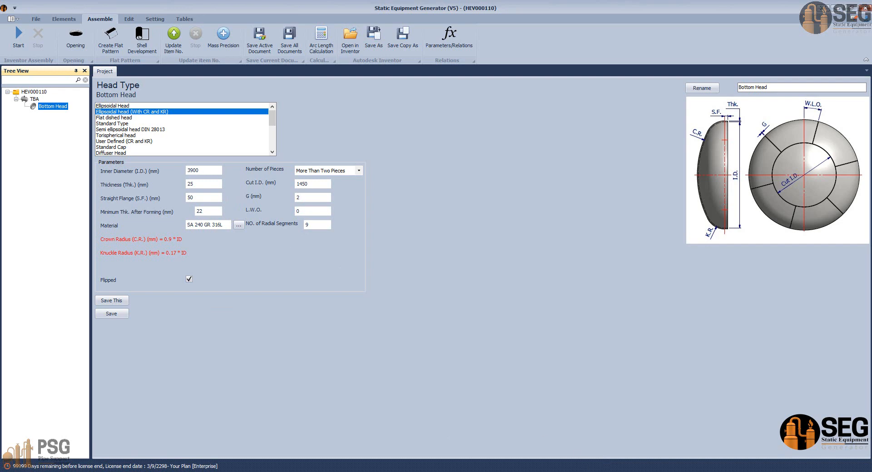
Step: Switch to the AutoCAD drawing and examine the shell course directly above the bottom head in the elevation view, including its height
left_click(608, 471)
left_click(494, 448)
scroll(384, 347, "down", 4)
middle_click_drag(372, 321, 417, 217)
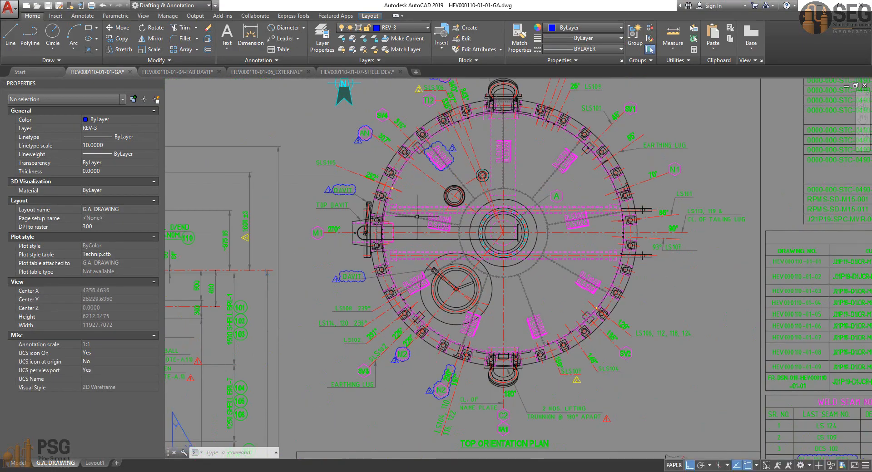
scroll(406, 233, "down", 4)
middle_click_drag(346, 286, 478, 98)
scroll(411, 313, "up", 4)
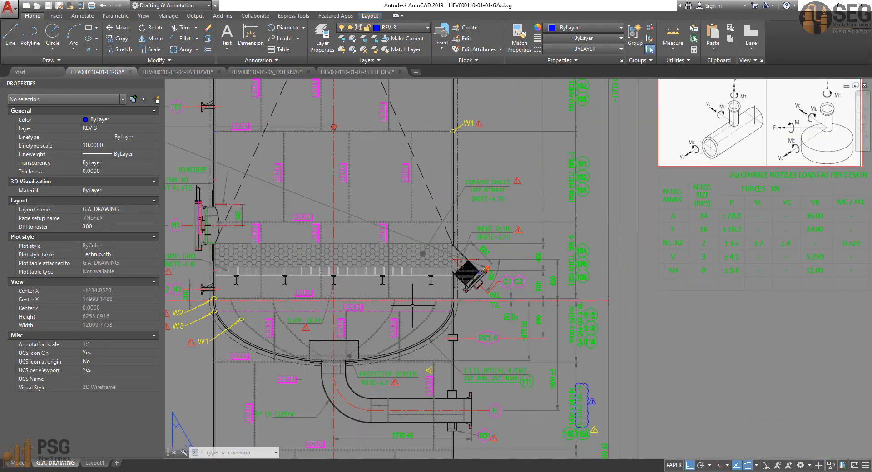
scroll(413, 306, "up", 2)
middle_click_drag(413, 305, 458, 372)
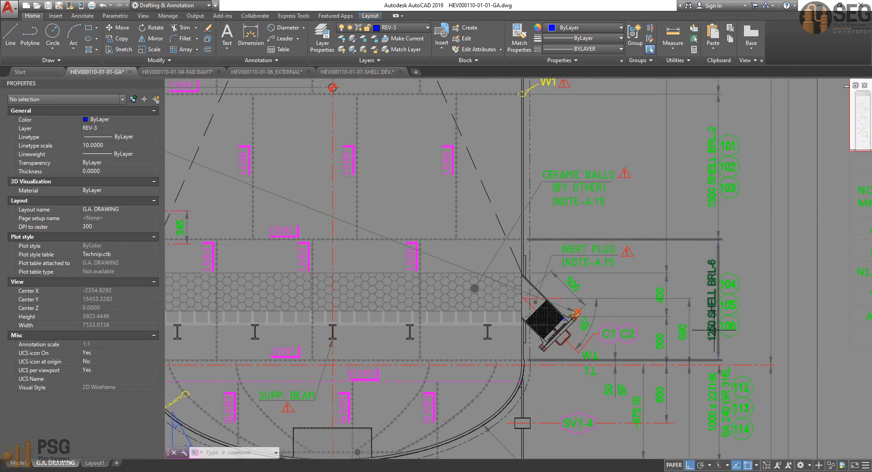
middle_click_drag(703, 315, 730, 287)
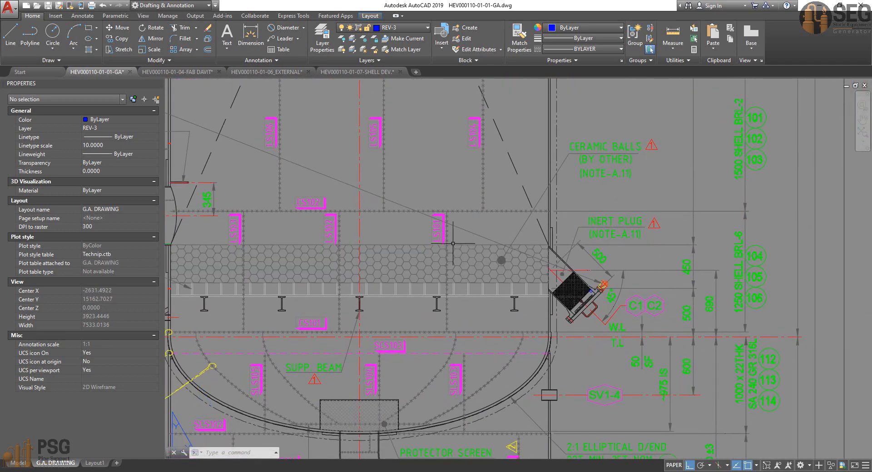
middle_click_drag(453, 243, 499, 248)
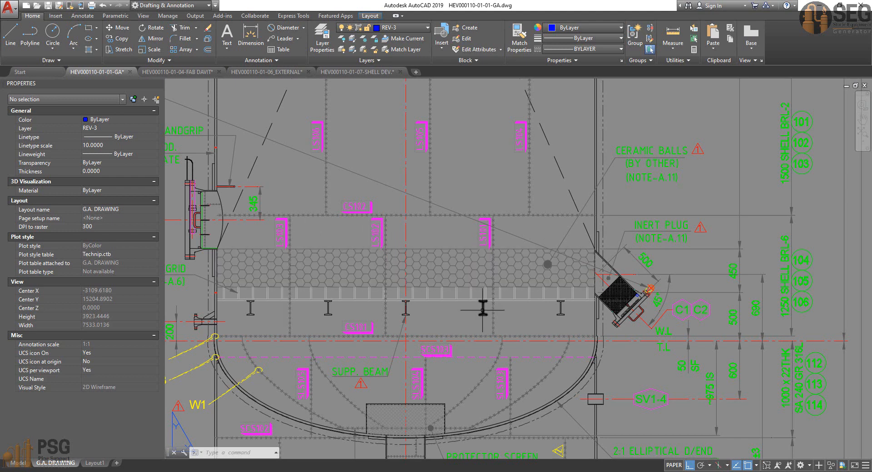
Step: Examine the longitudinal seam labels of the lowest shell course and the shell's diameter and thickness note in the elevation
middle_click_drag(575, 287, 560, 280)
scroll(559, 280, "down", 5)
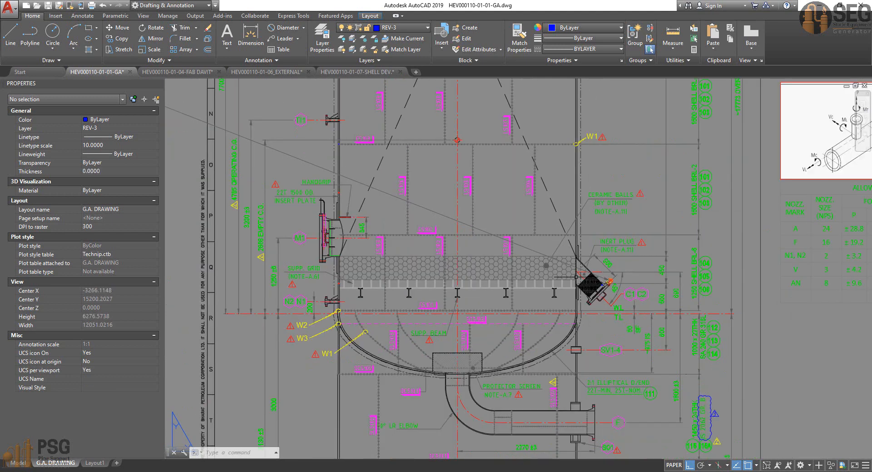
scroll(466, 288, "up", 7)
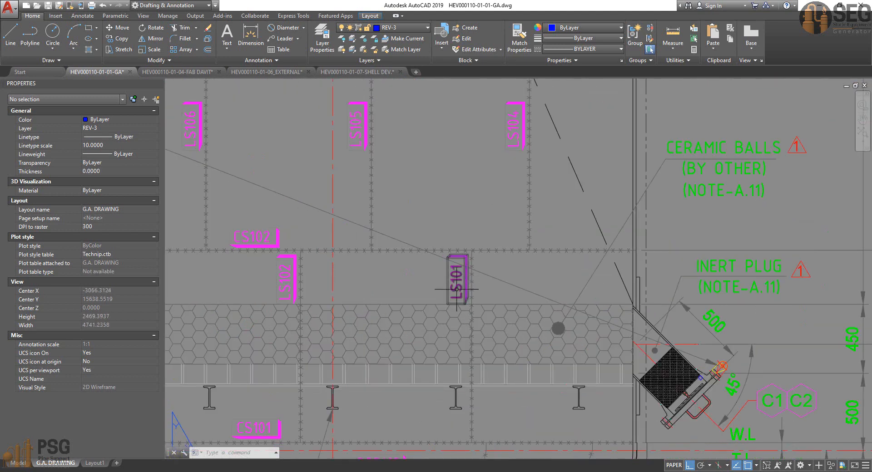
scroll(458, 289, "down", 4)
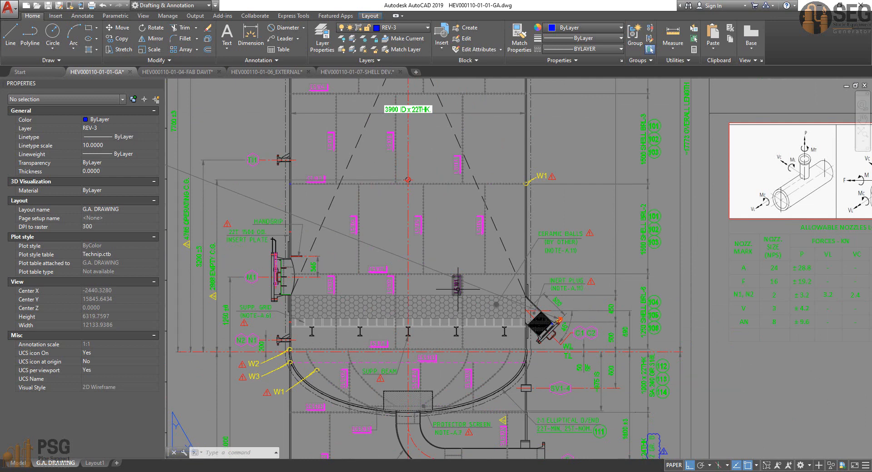
scroll(508, 290, "down", 4)
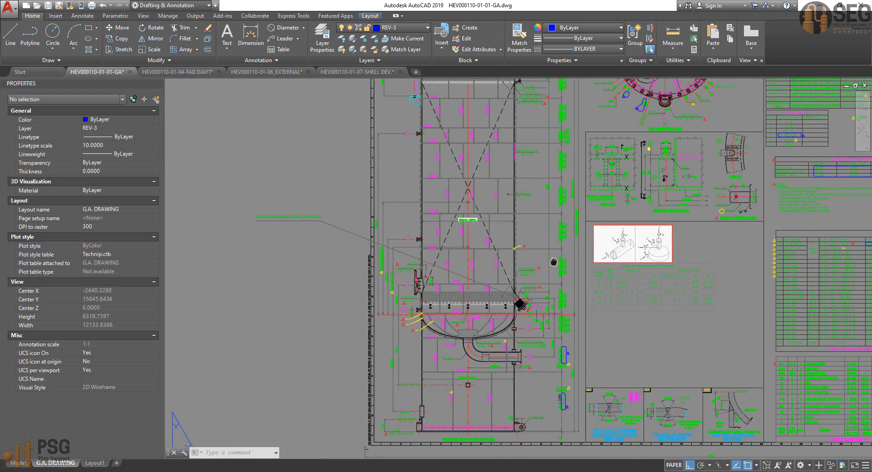
Step: Locate the orientation angle of longitudinal seam LS101 in the top orientation plan
mouse_move(479, 300)
middle_mouse_down()
mouse_move(337, 457)
mouse_move(318, 465)
middle_mouse_up()
scroll(494, 265, "up", 4)
middle_click_drag(493, 265, 518, 279)
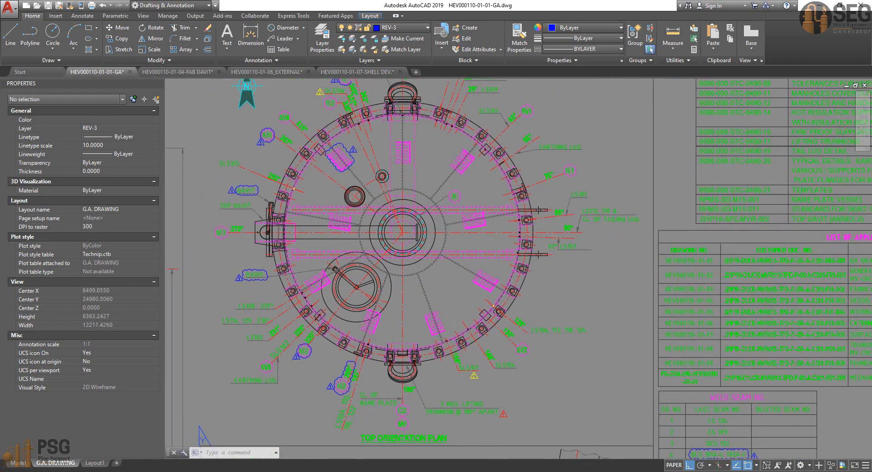
scroll(554, 221, "up", 2)
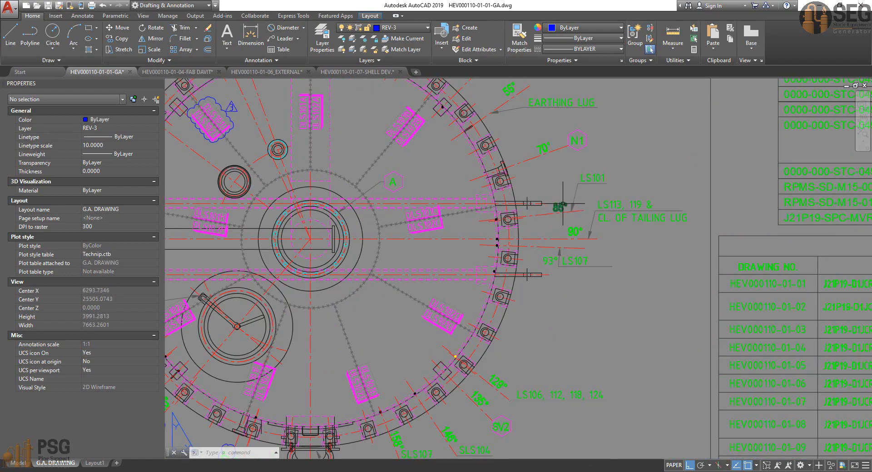
Step: Locate the orientation angles of longitudinal seams LS102 and LS103 in the top orientation plan
scroll(559, 207, "down", 2)
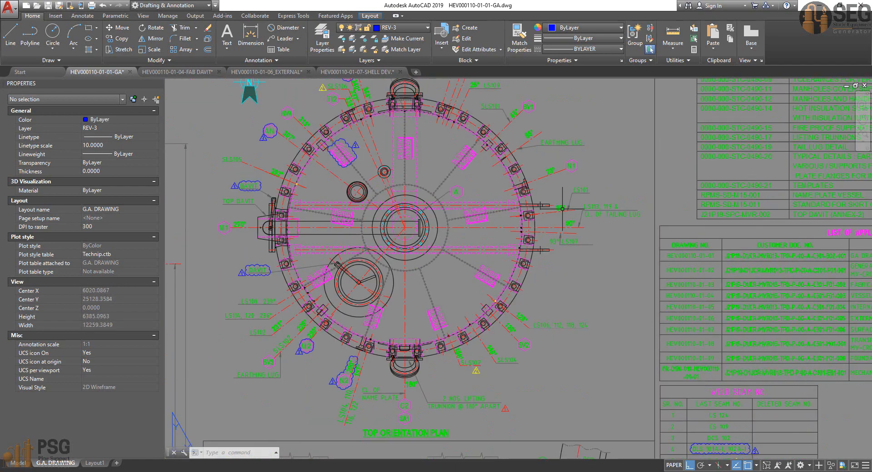
middle_click_drag(563, 209, 569, 216)
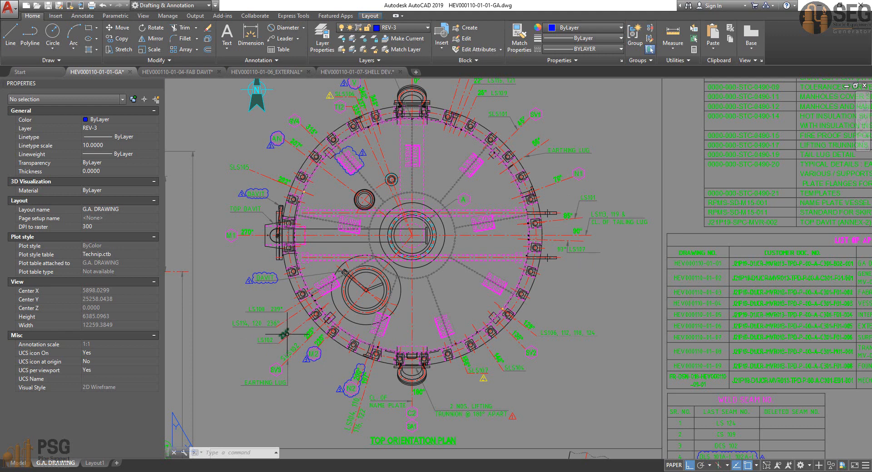
scroll(386, 194, "up", 5)
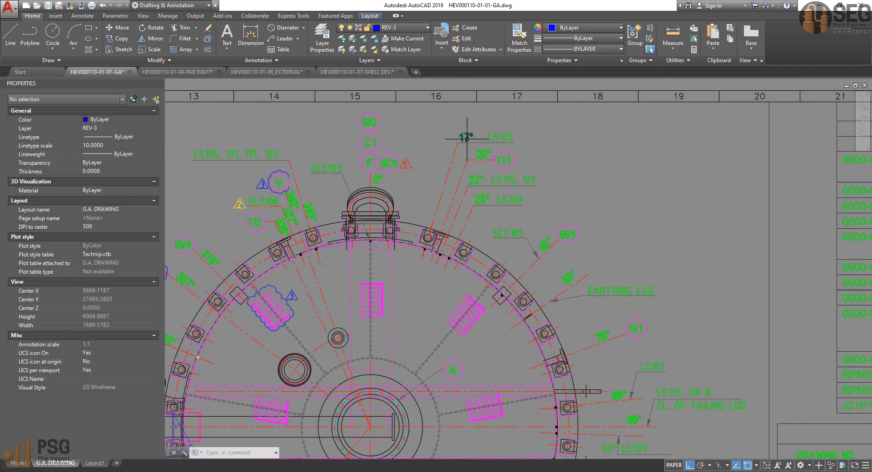
scroll(459, 139, "down", 2)
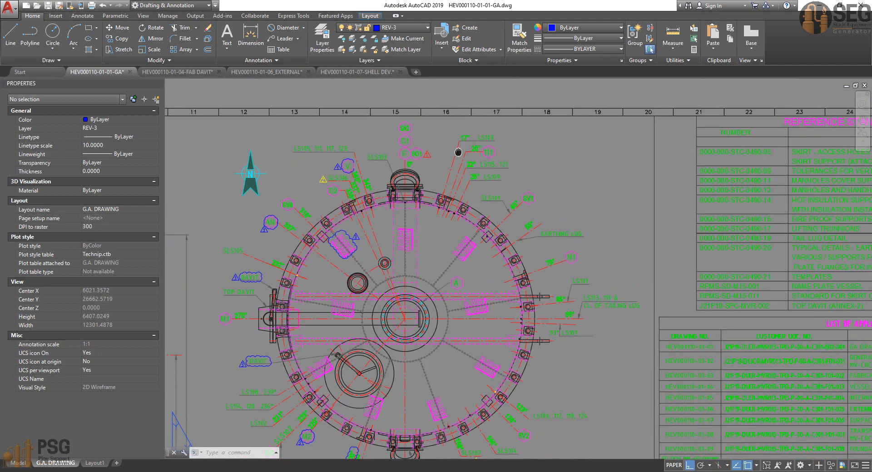
scroll(458, 152, "down", 2)
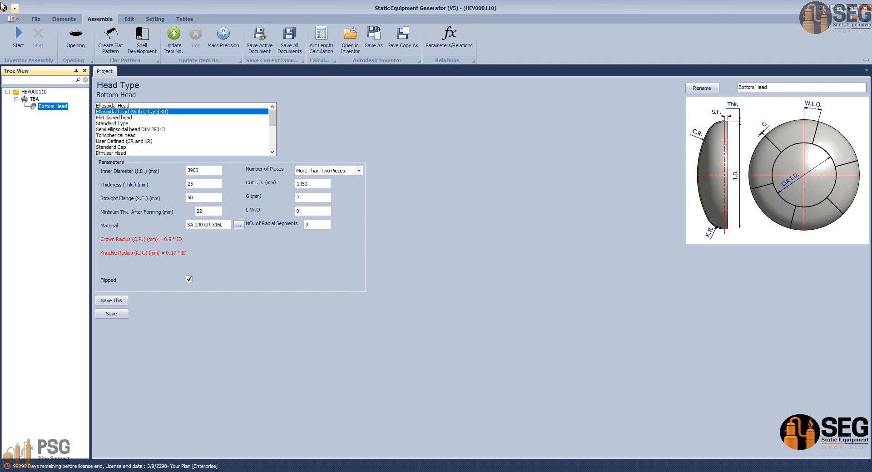
Step: Switch to Static Equipment Generator, add a shell named Shell-1 to the TBA assembly and open its parameters
left_click(64, 19)
left_click(34, 99)
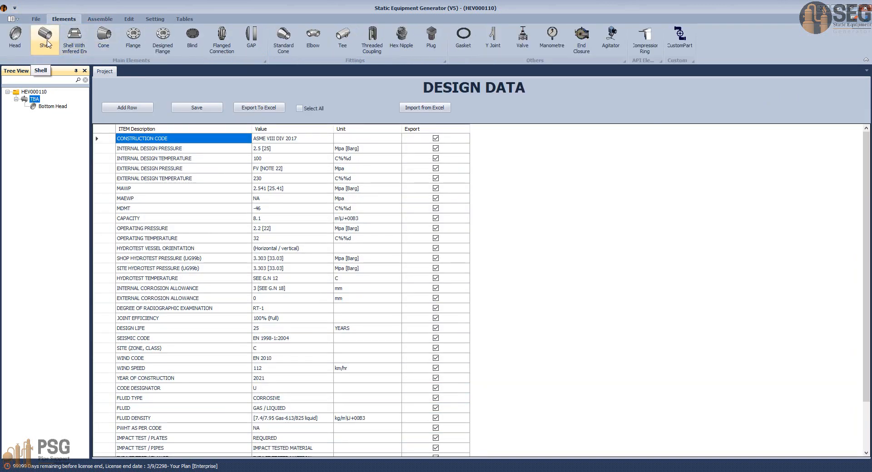
left_click(48, 44)
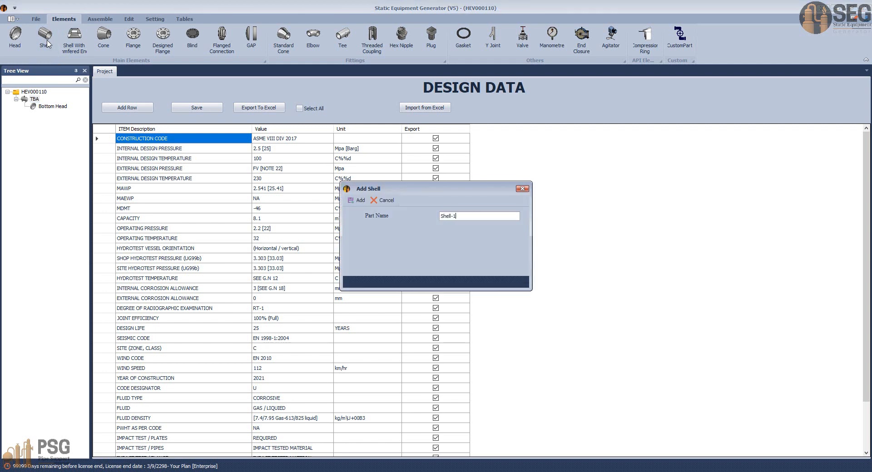
key("Return")
left_click(41, 114)
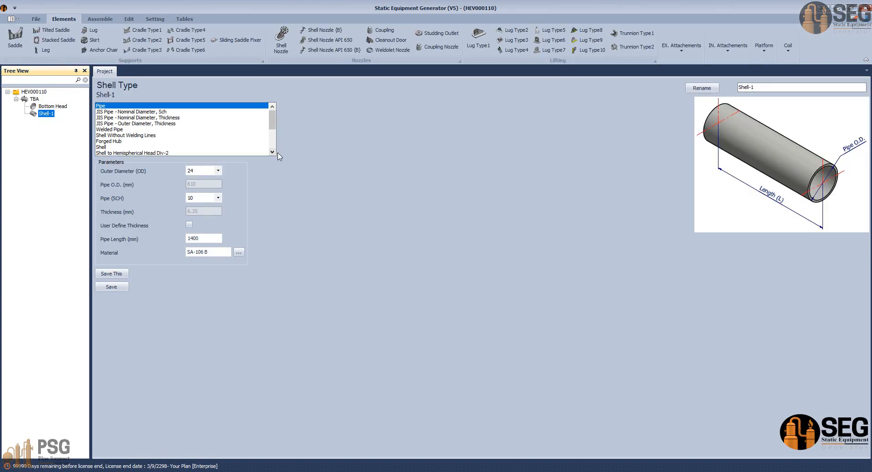
Step: Choose "Shell from different pieces" as the type of Shell-1 and dismiss the course height message
left_click(272, 153)
left_click(272, 153)
left_click(272, 152)
left_click(272, 152)
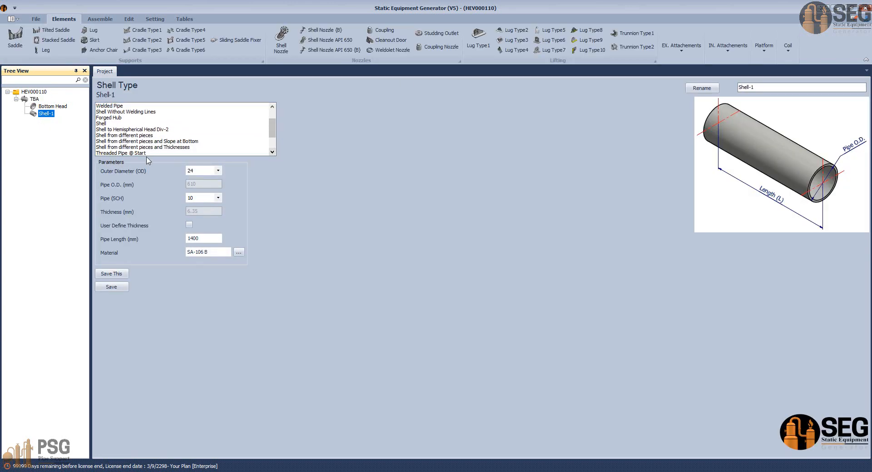
left_click(129, 136)
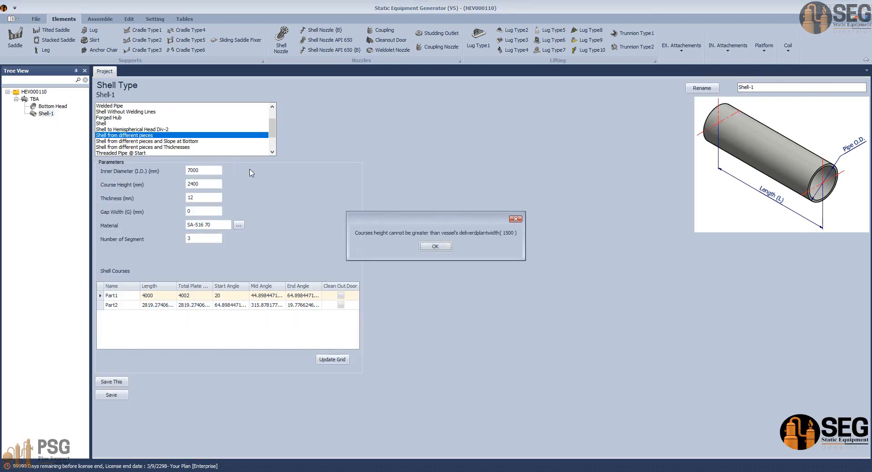
left_click(436, 248)
Step: Set the shell's inner diameter to 3900 mm, course height to 1250 mm and thickness to 22 mm
type("39")
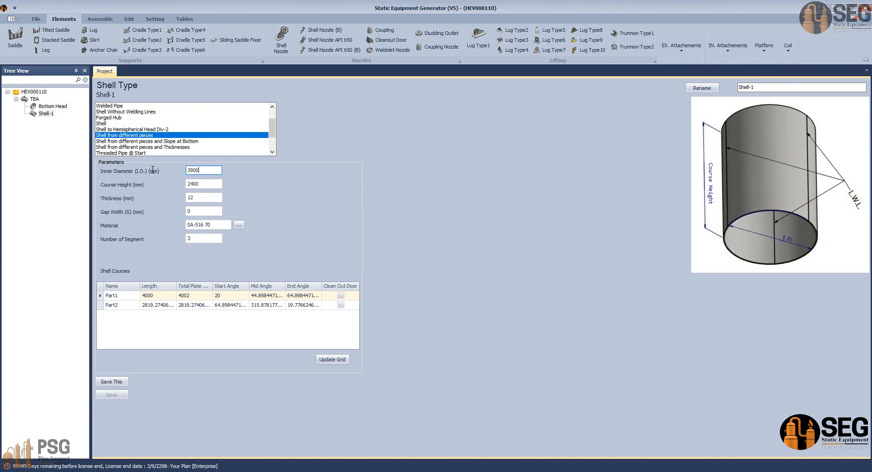
key("Tab")
type("1")
key("Tab")
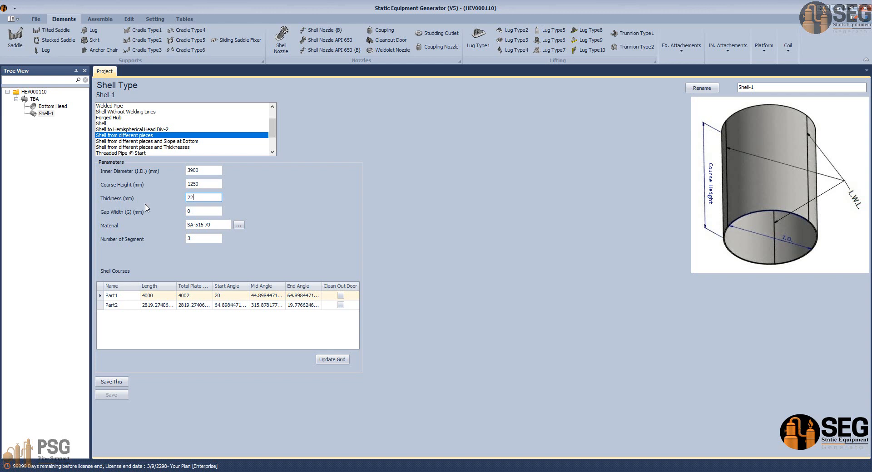
key("Tab")
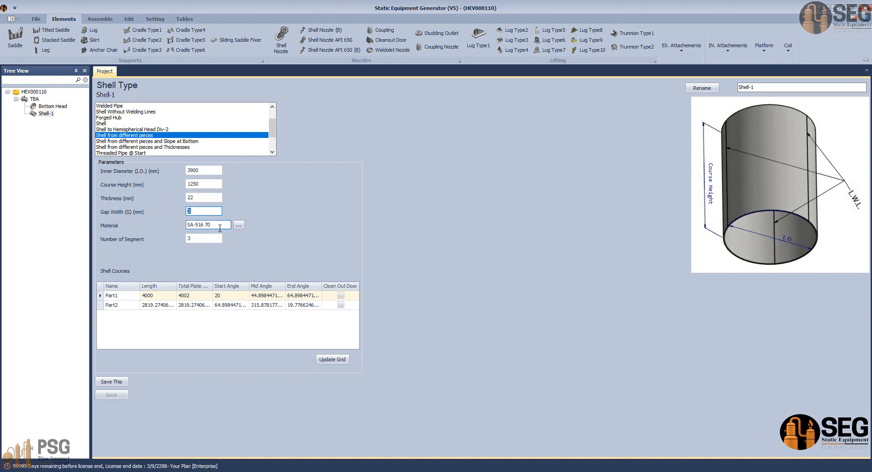
Step: Switch to the AutoCAD general arrangement drawing and copy the material SA 240 GR 316L from the 1000 x 22THK dimension text, leaving the text unchanged
left_click(595, 471)
left_click(474, 442)
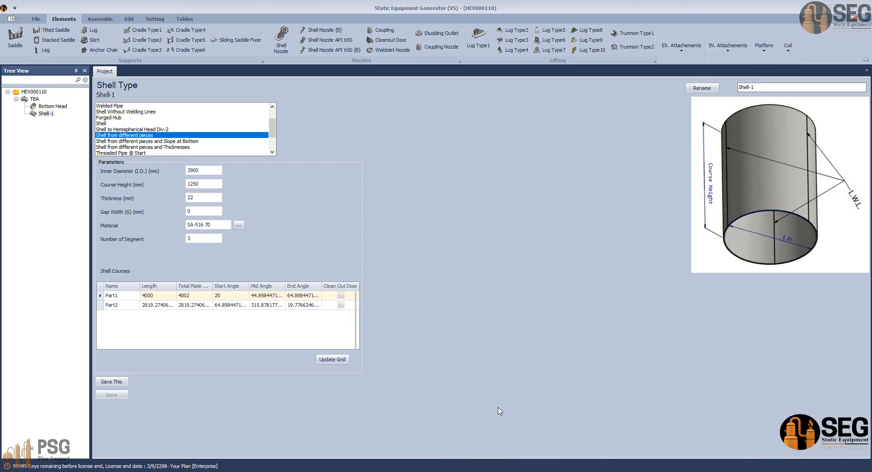
scroll(456, 328, "down", 4)
middle_click_drag(500, 244, 656, 111)
middle_click_drag(442, 385, 447, 363)
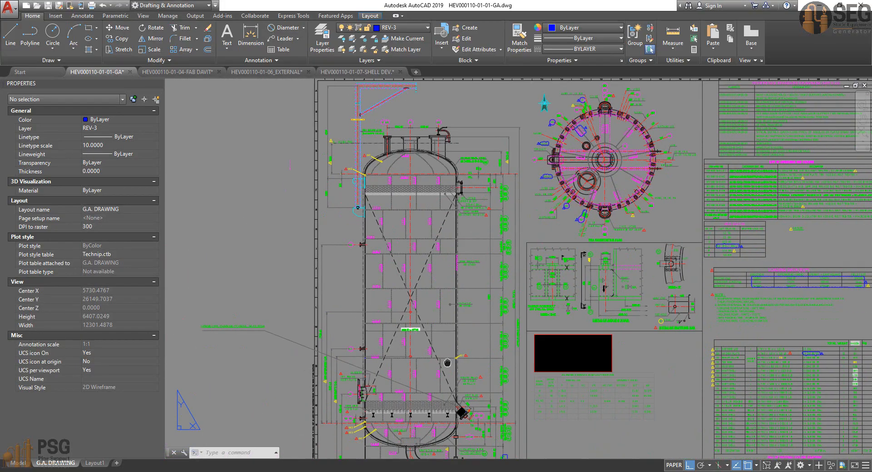
scroll(503, 402, "up", 6)
middle_click_drag(503, 402, 492, 258)
left_click(494, 356)
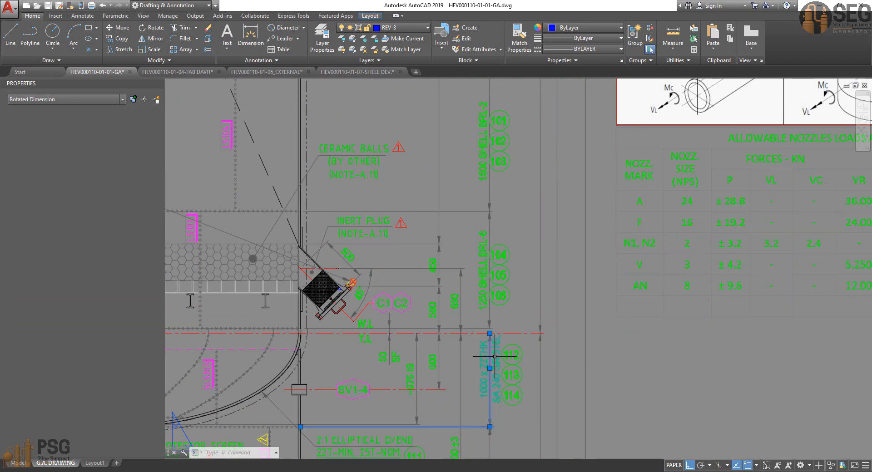
double_click(494, 356)
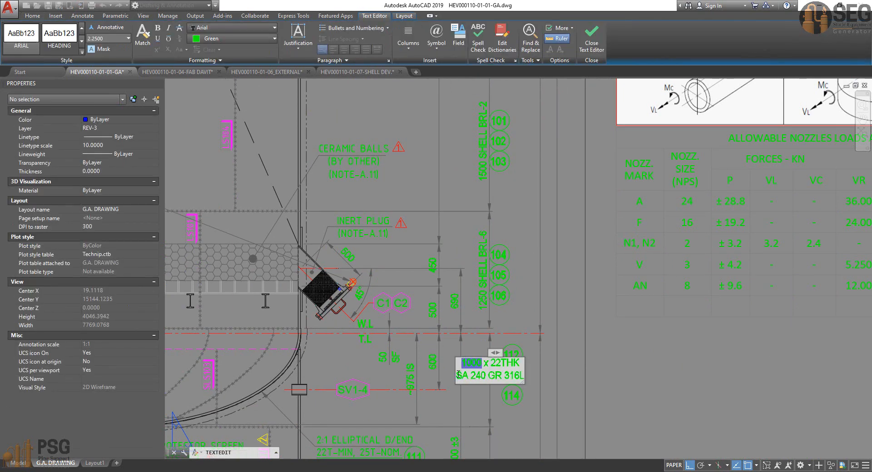
left_click_drag(458, 375, 534, 378)
key("ctrl+c")
left_click(534, 377)
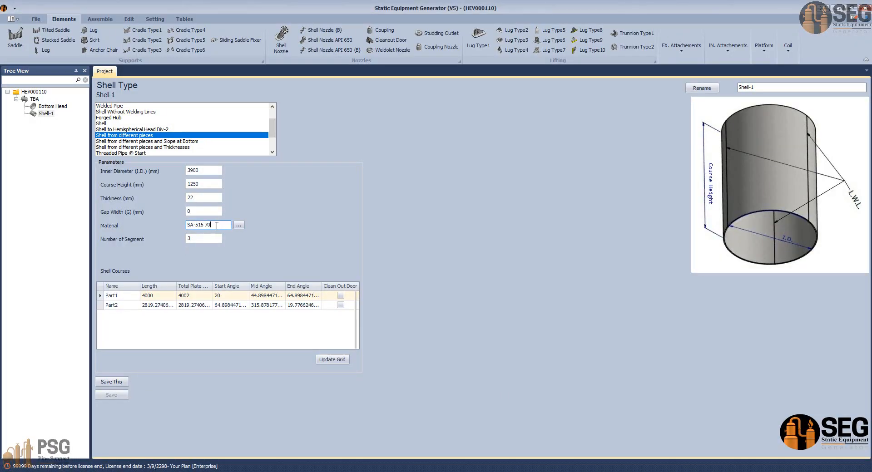
Step: Return to Static Equipment Generator and set the shell's material to SA 240 GR 316L, keeping 3 segments
left_click_drag(217, 226, 132, 228)
key("ctrl+v")
left_click(201, 238)
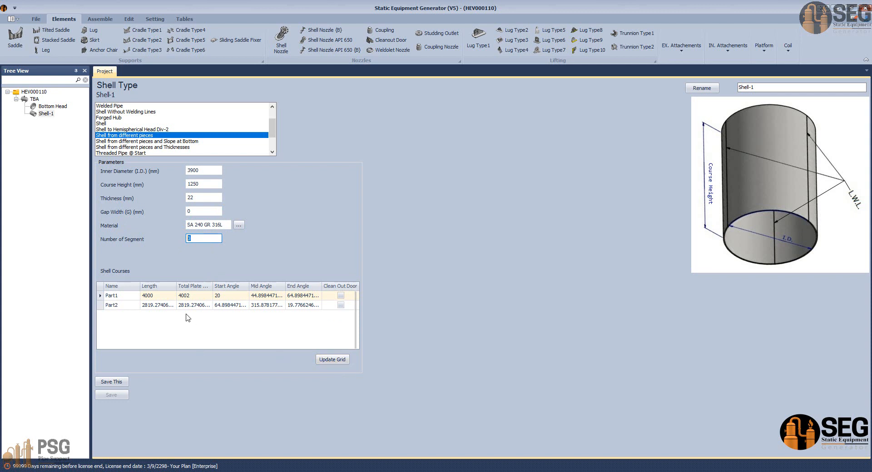
Step: Set the length of Part1 to 5000 in the shell courses and recalculate the grid
left_click(157, 296)
type("5000")
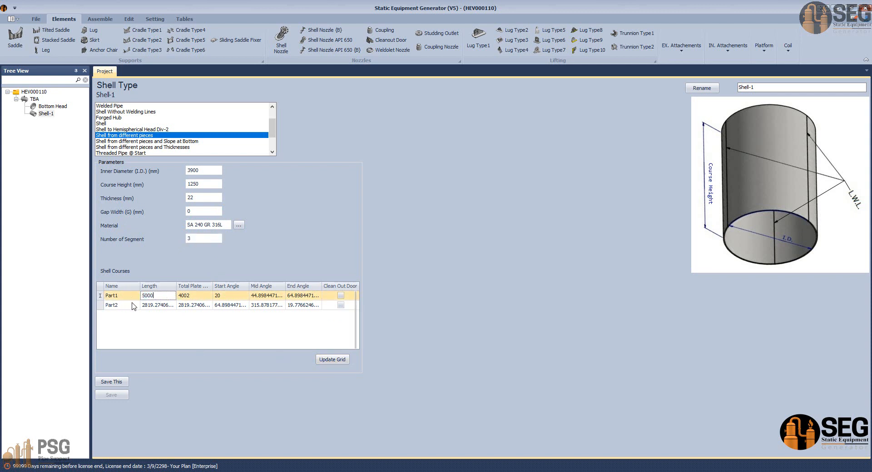
key("Down")
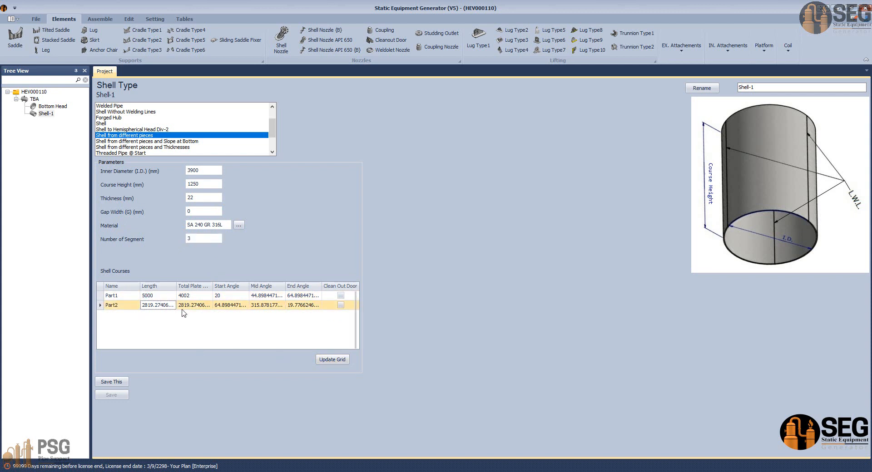
left_click(340, 361)
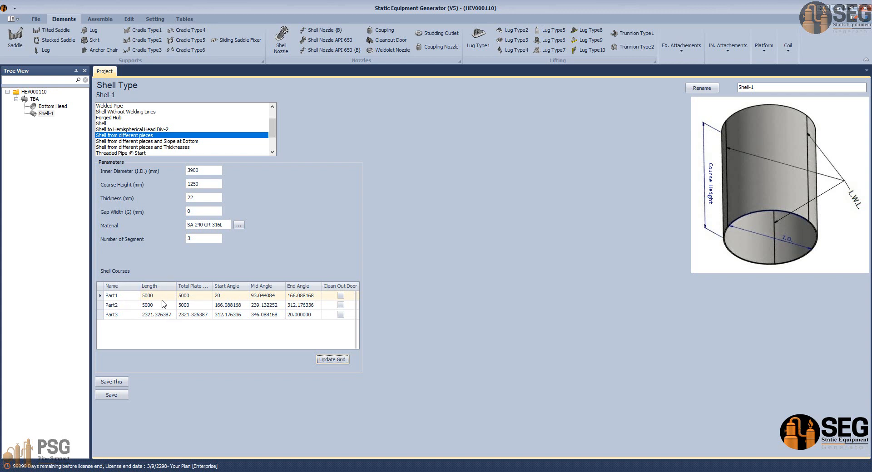
Step: Set the start angle of Part1 to 85 degrees and recalculate the shell courses grid
left_click(104, 316)
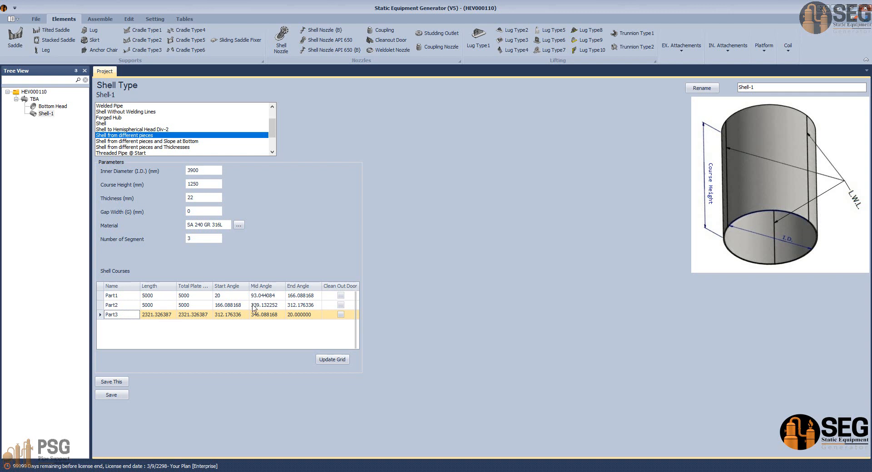
left_click(237, 296)
left_click(231, 296)
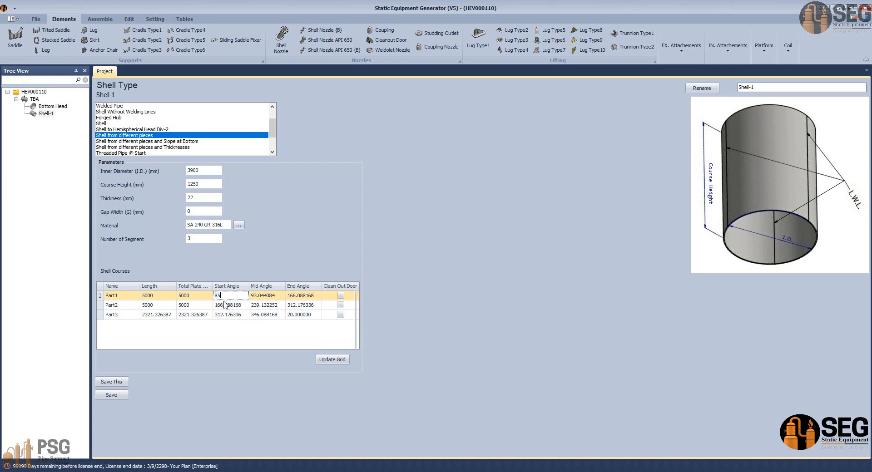
left_click(332, 360)
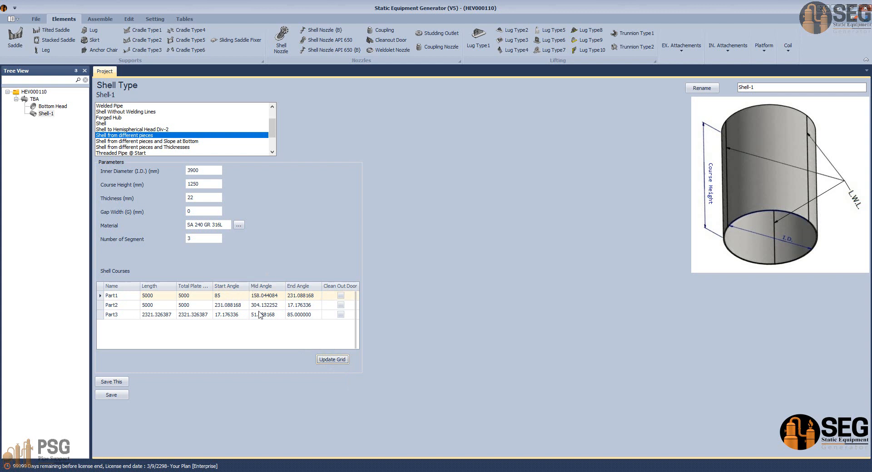
Step: Switch to the AutoCAD general arrangement drawing and check the LS101 seam angle against the start of Part1
left_click(294, 297)
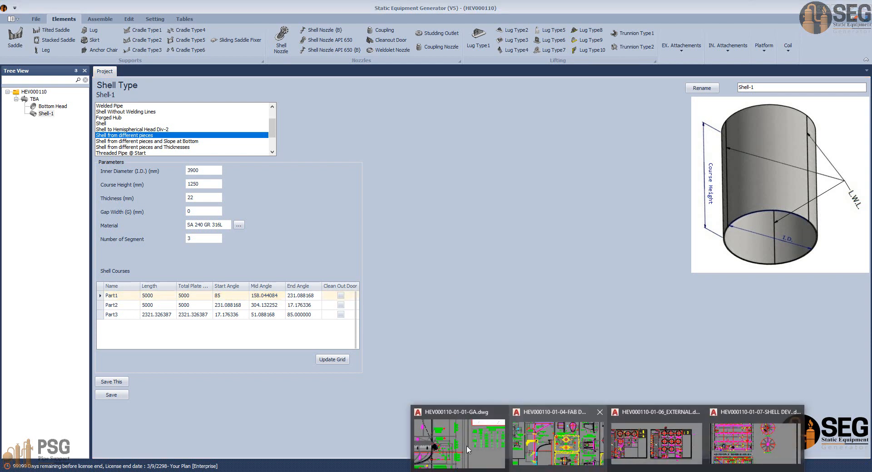
left_click(559, 450)
middle_click_drag(370, 368, 352, 363)
scroll(352, 363, "down", 3)
middle_click_drag(604, 113, 510, 265)
middle_click_drag(529, 181, 511, 236)
scroll(518, 150, "up", 4)
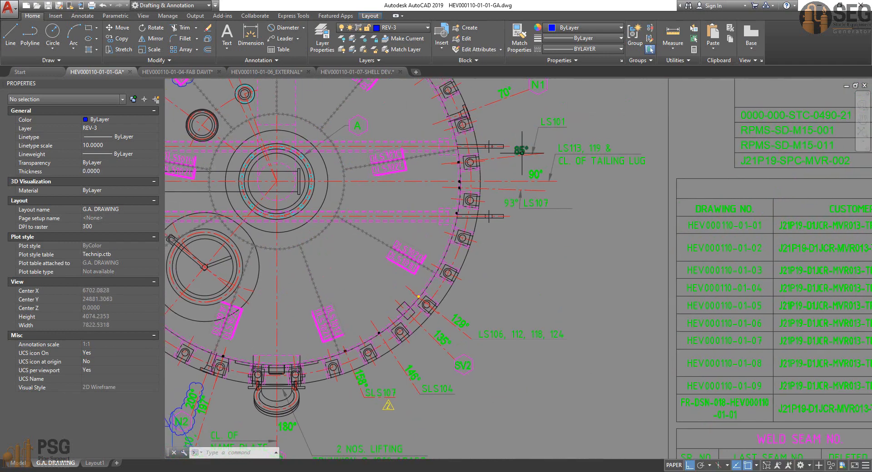
left_click(521, 150)
mouse_move(526, 165)
middle_mouse_down()
mouse_move(545, 170)
mouse_move(561, 144)
mouse_move(588, 128)
middle_mouse_up()
key("Escape")
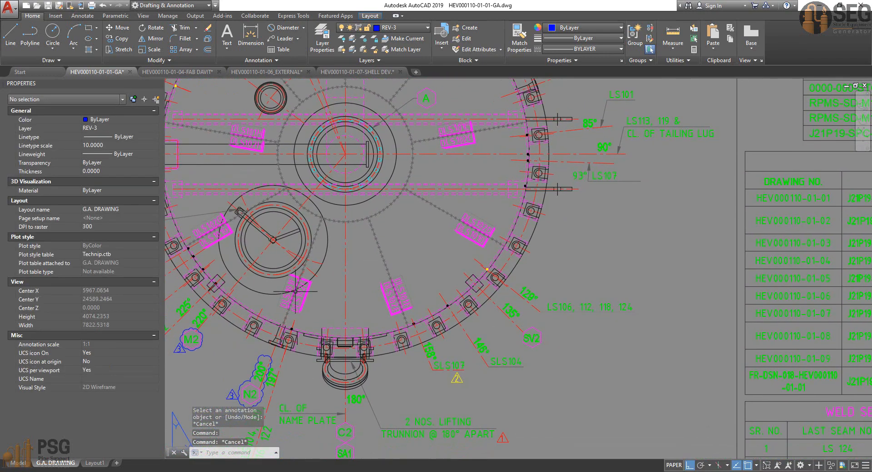
Step: Find the LS102 seam angle in the top orientation plan to compare with Part1's end angle
middle_click_drag(184, 421, 326, 318)
mouse_move(345, 246)
middle_mouse_down()
mouse_move(352, 251)
mouse_move(356, 233)
middle_mouse_up()
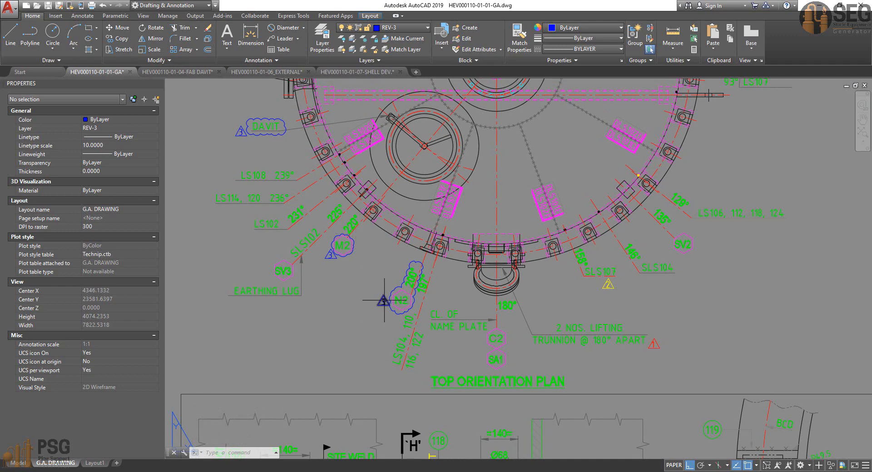
middle_click_drag(384, 300, 380, 310)
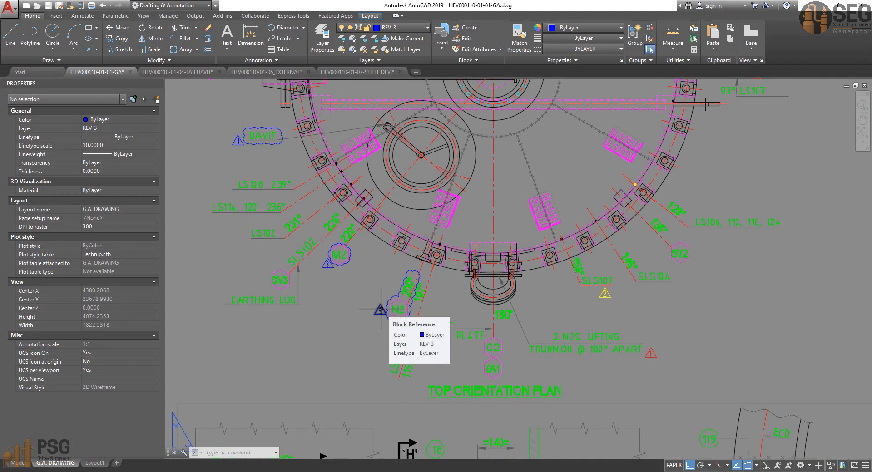
left_click(295, 230)
middle_click_drag(295, 231, 299, 245)
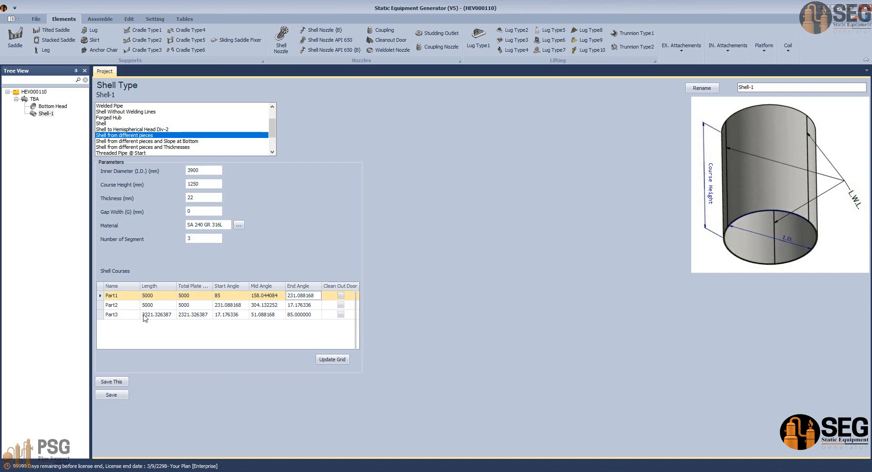
Step: Return to Static Equipment Generator and check Part2's length and end angle in the shell courses grid
left_click(155, 304)
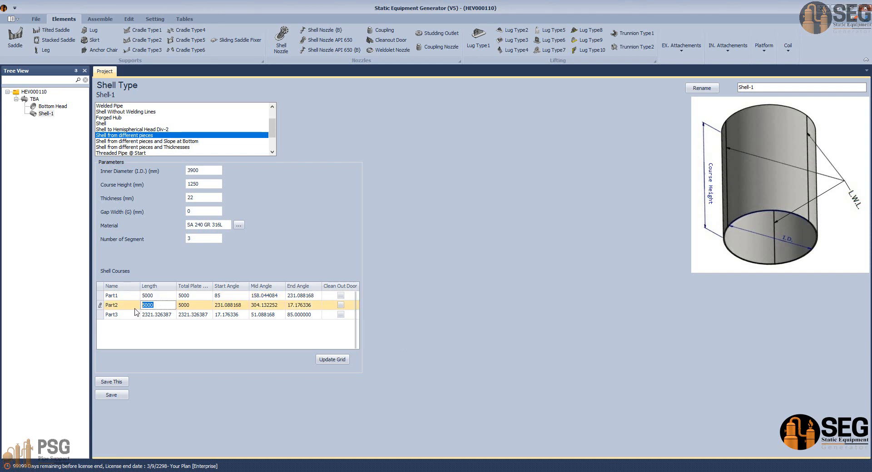
left_click(135, 307)
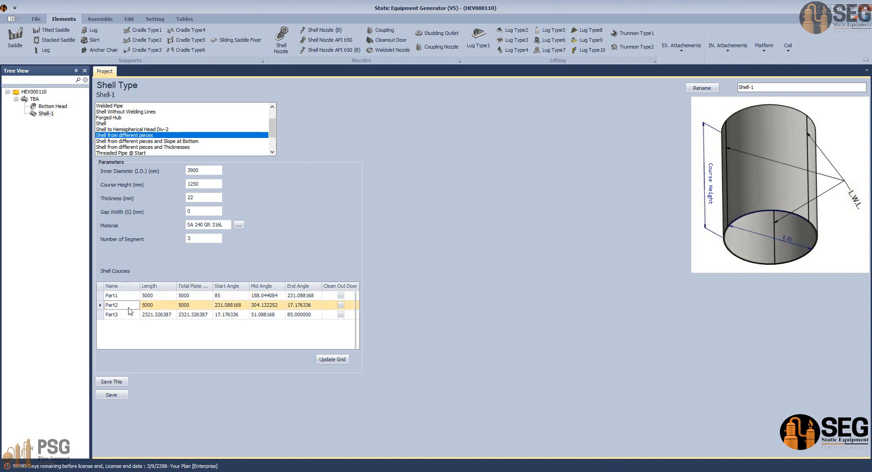
left_click(299, 306)
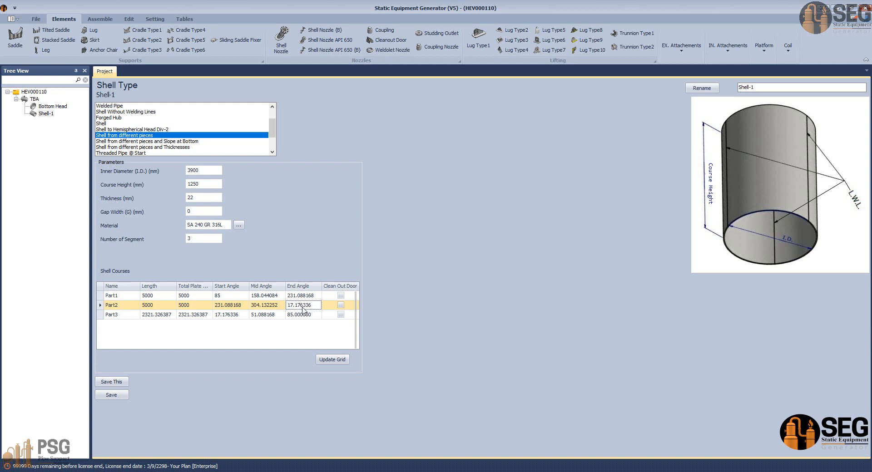
Step: Recalculate the shell courses grid, save Shell-1, and start generating the vessel assembly in Inventor
left_click(334, 360)
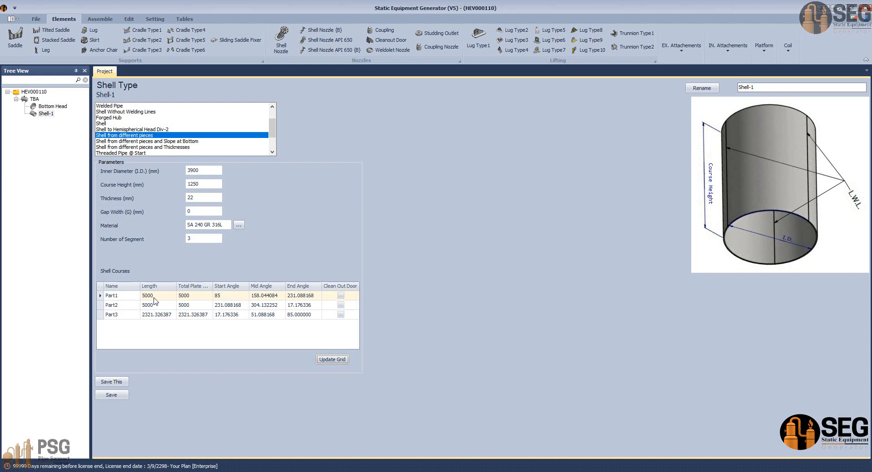
left_click(226, 297)
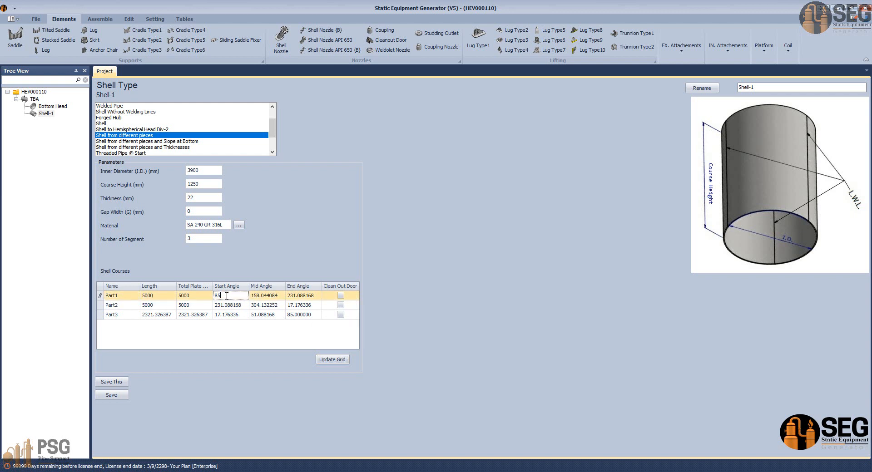
left_click(111, 395)
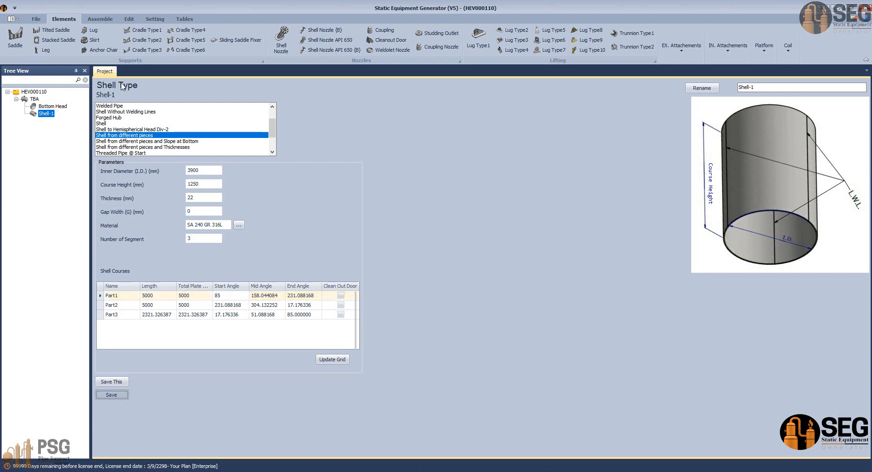
left_click(100, 19)
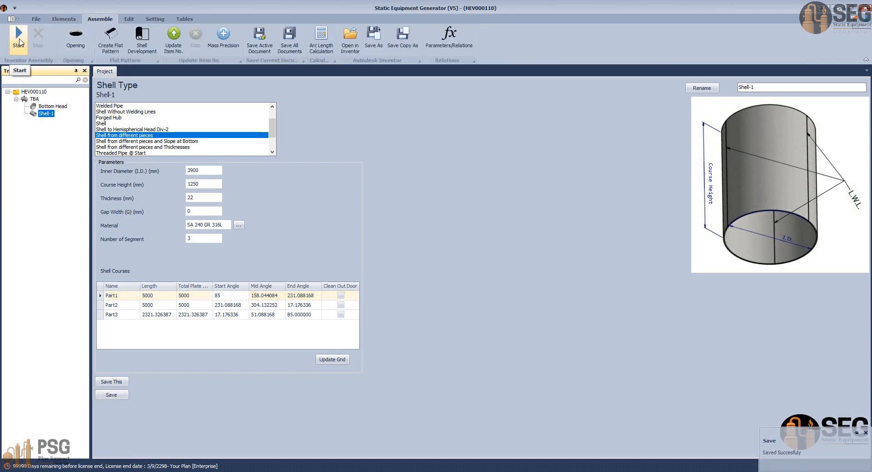
left_click(19, 41)
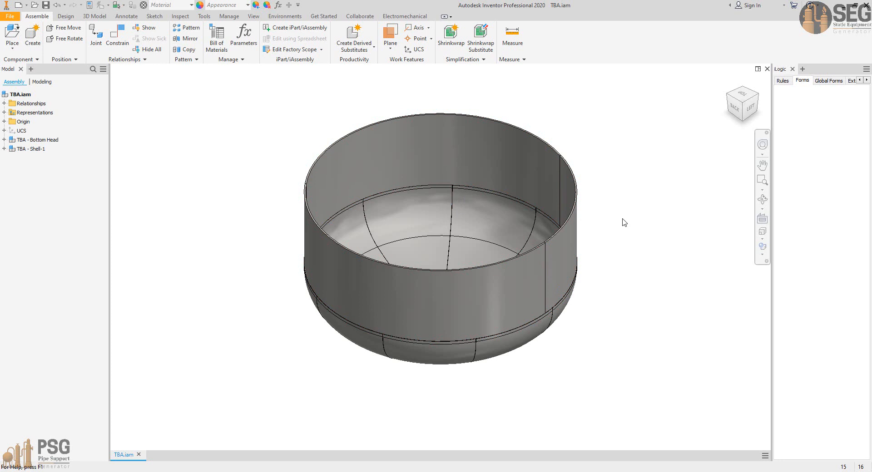
Step: Inspect the generated vessel in Inventor and open the Shell-1 subassembly in its own window
left_click(762, 199)
left_click_drag(533, 279, 484, 356)
right_click(410, 238)
left_click(429, 246)
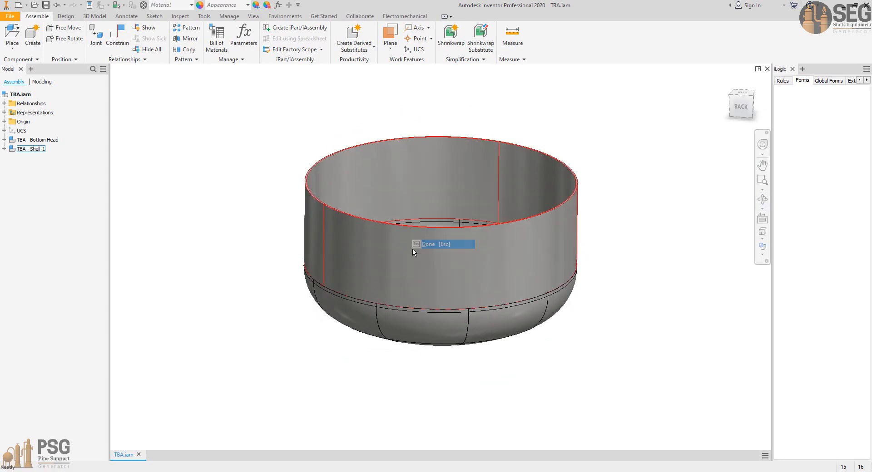
right_click(412, 248)
left_click(429, 162)
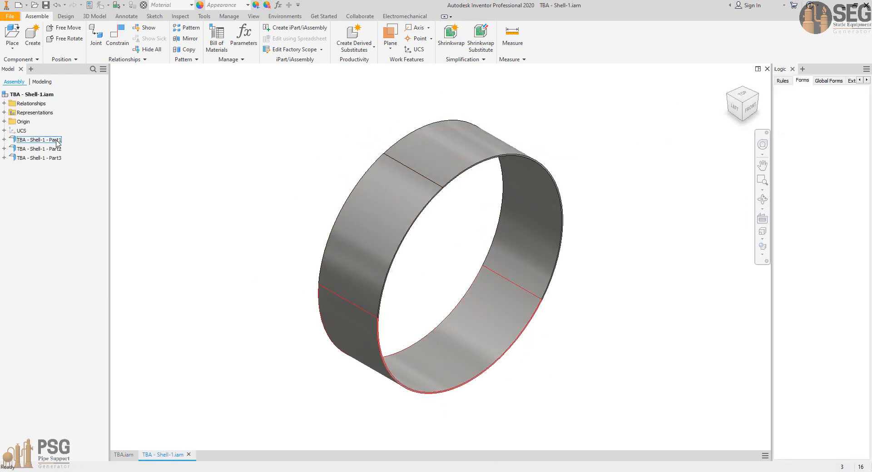
Step: Open Part1 of Shell-1, measure the long edge of its flat pattern, and close the part
right_click(54, 141)
left_click(68, 164)
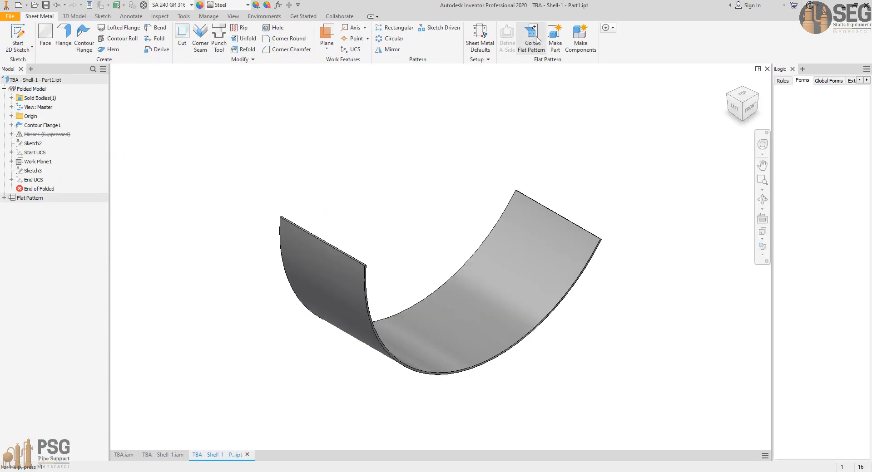
left_click(530, 37)
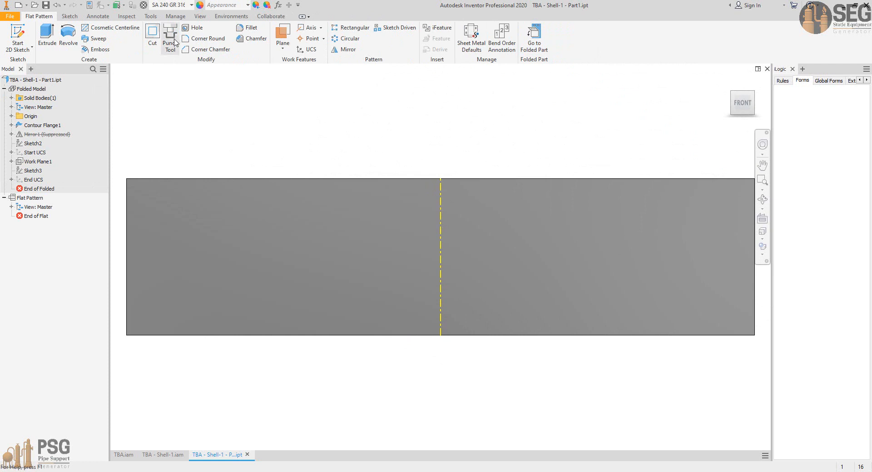
left_click(127, 16)
left_click(12, 34)
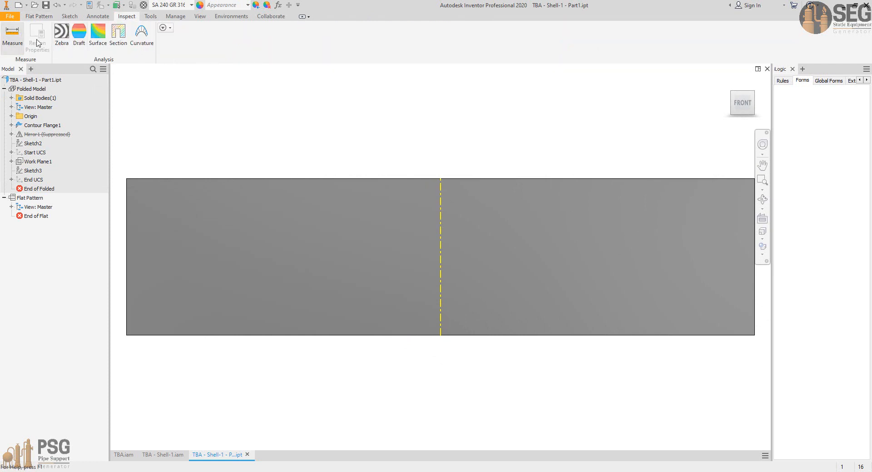
left_click(207, 179)
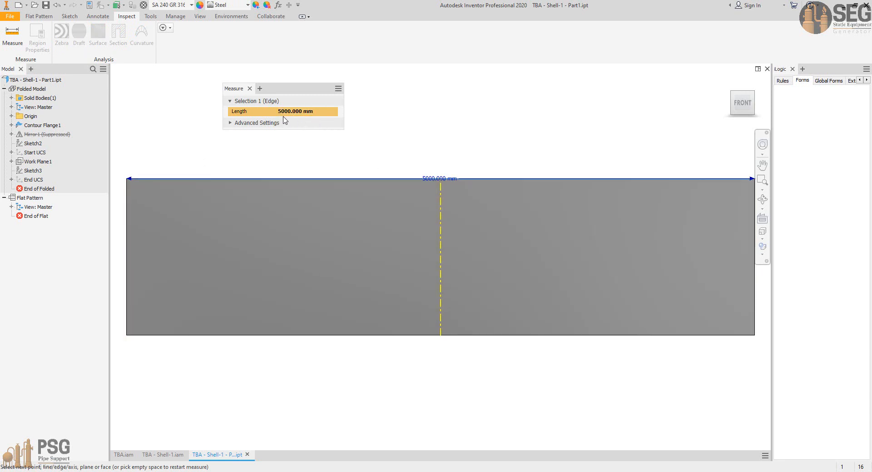
left_click(249, 89)
left_click(247, 455)
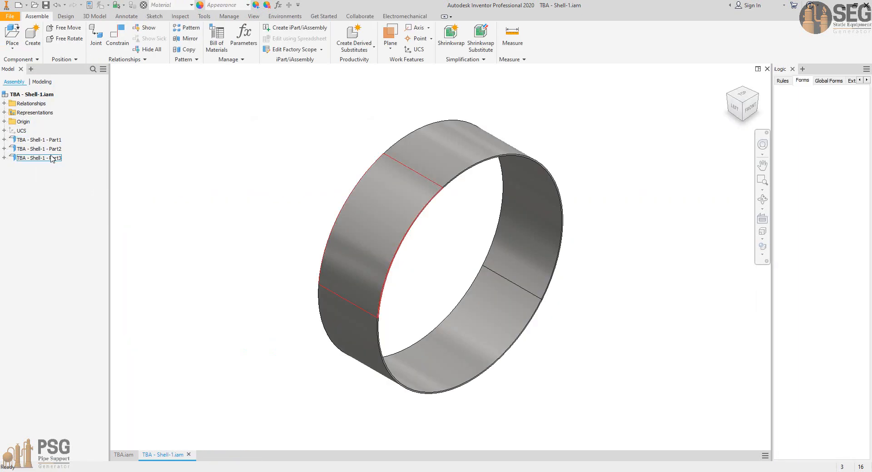
Step: Open Part2 of Shell-1, measure the long edge of its flat pattern, and close the part
left_click(39, 148)
right_click(38, 149)
left_click(65, 162)
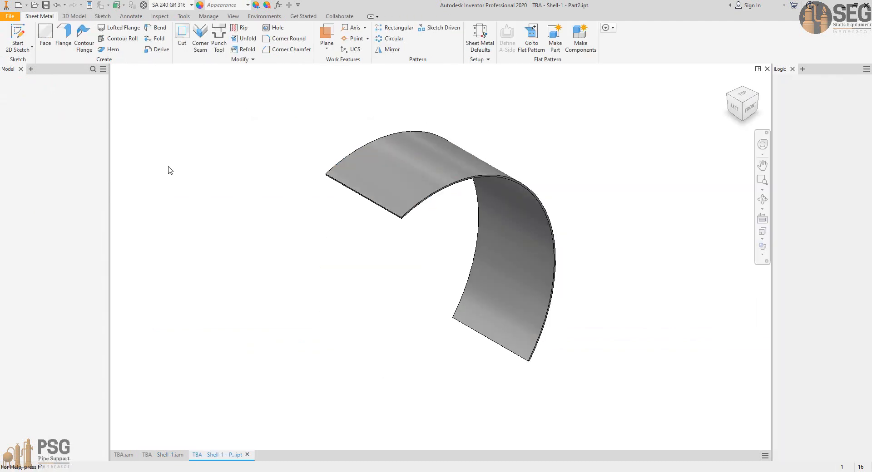
left_click(531, 37)
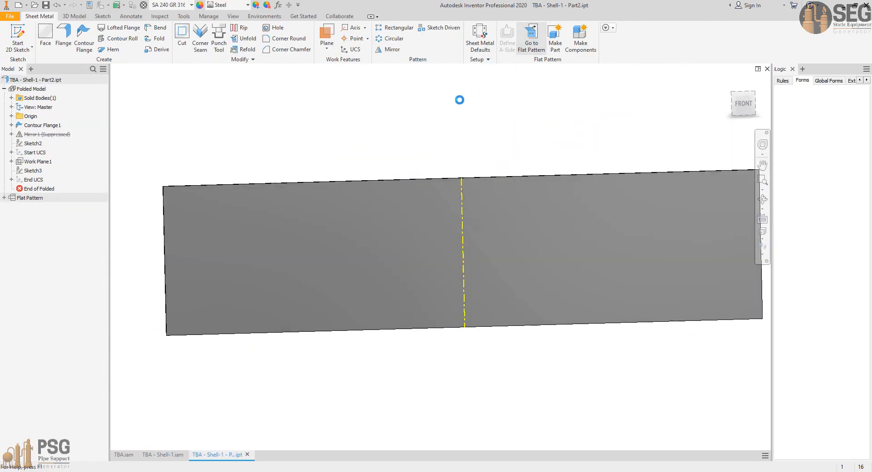
left_click(151, 16)
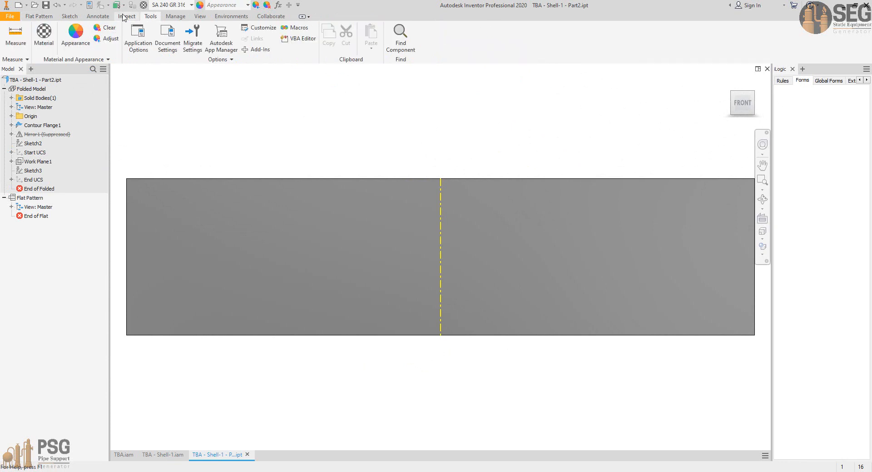
left_click(127, 17)
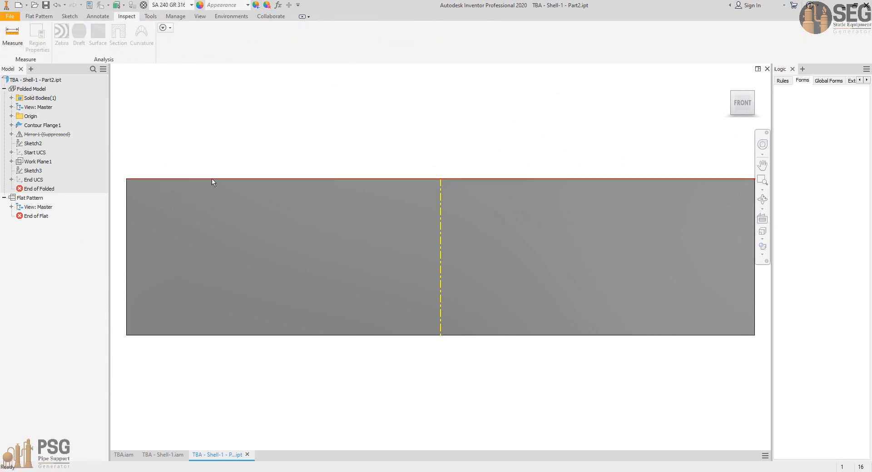
key("m")
left_click(243, 180)
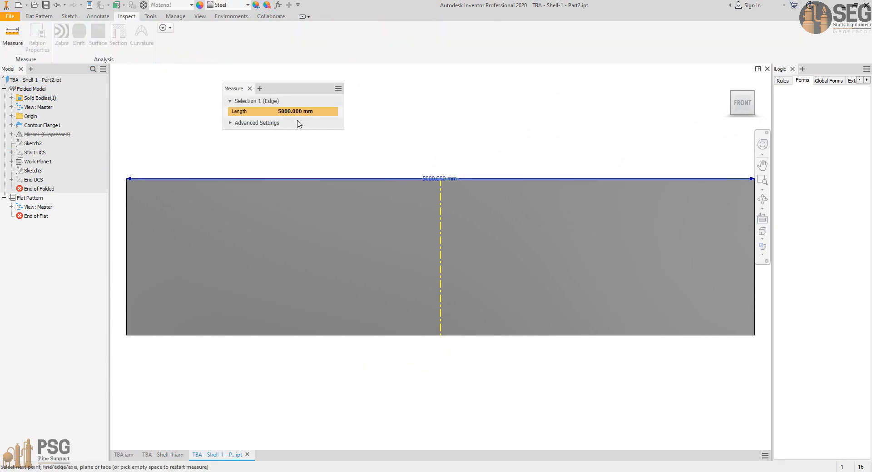
key("Escape")
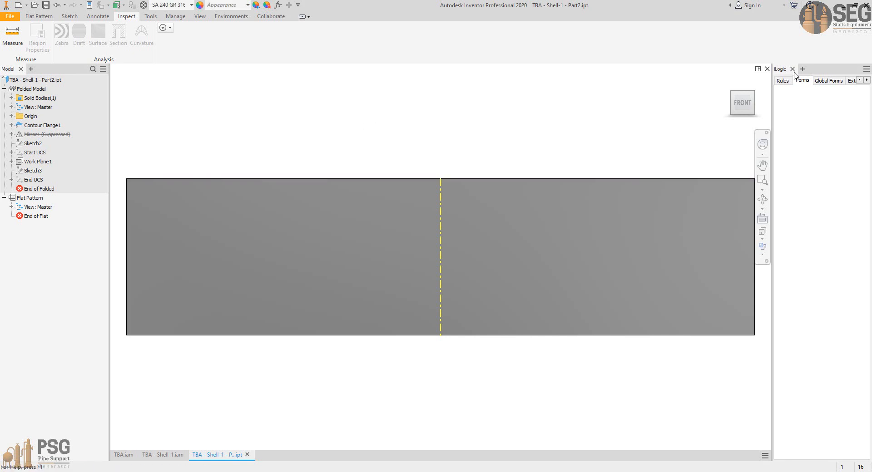
left_click(767, 69)
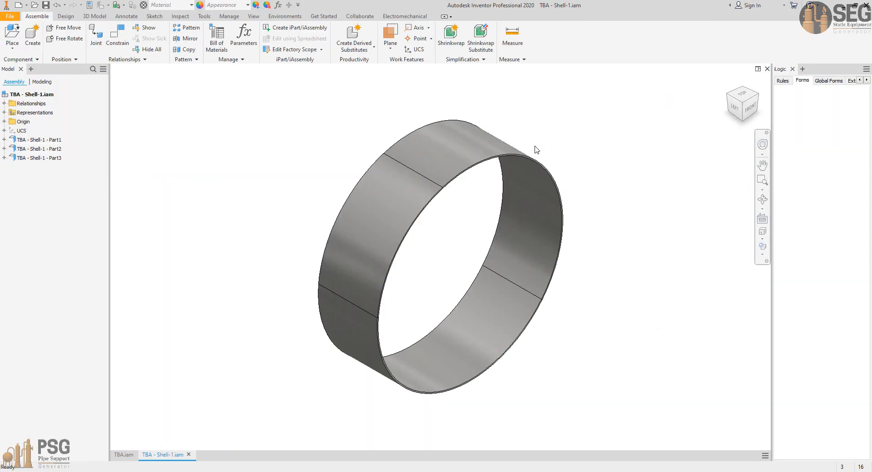
Step: Open Part3 of Shell-1, measure the long edge of its flat pattern, and close the part
left_click(46, 158)
right_click(47, 158)
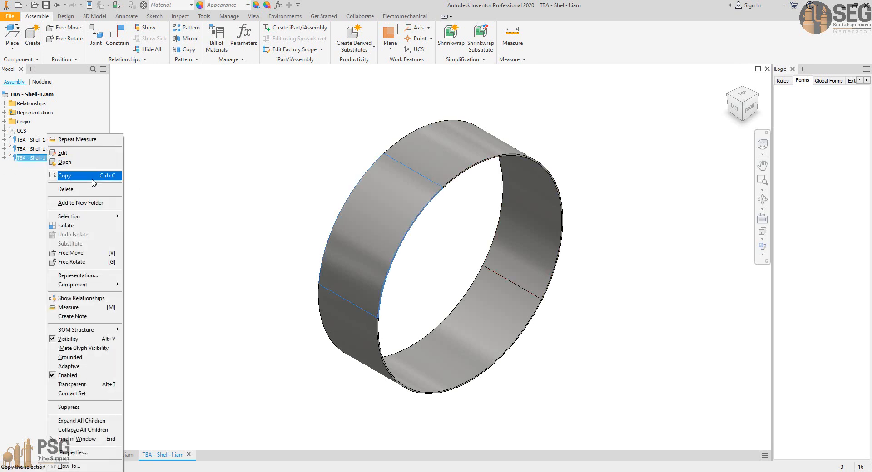
left_click(86, 164)
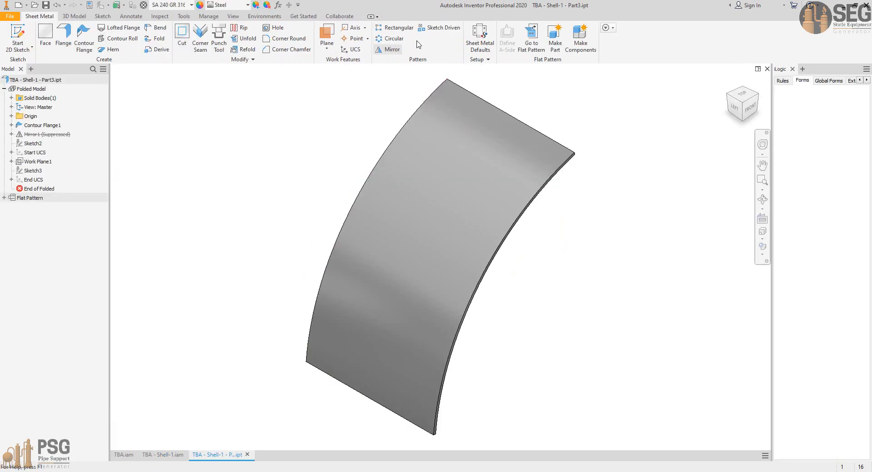
left_click(531, 36)
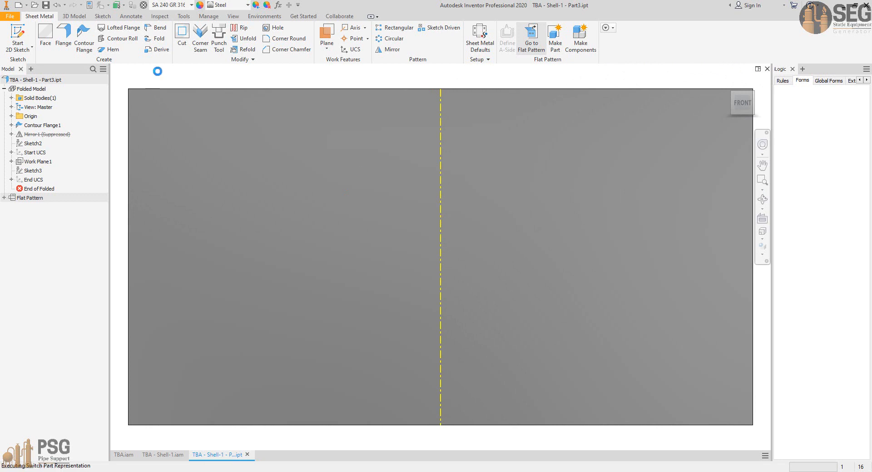
left_click(151, 16)
left_click(16, 34)
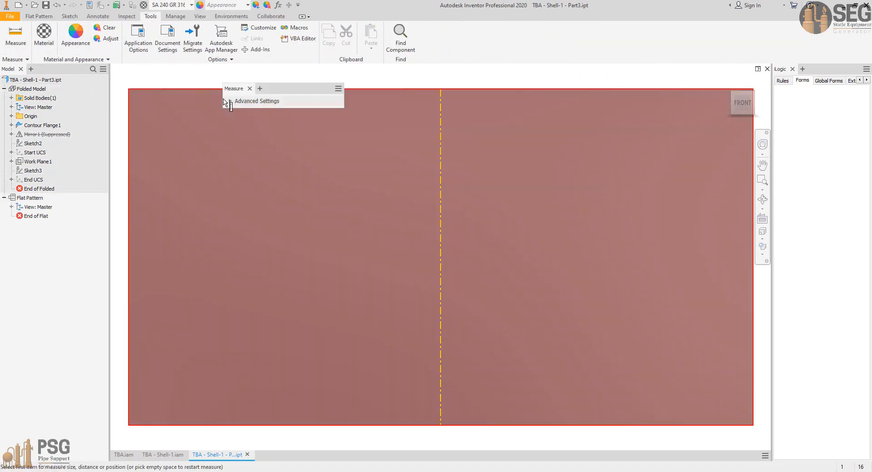
left_click(202, 90)
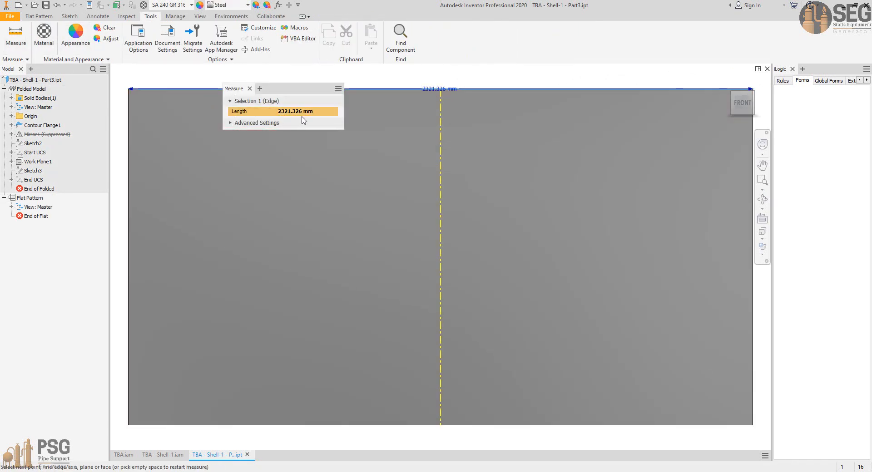
left_click(249, 89)
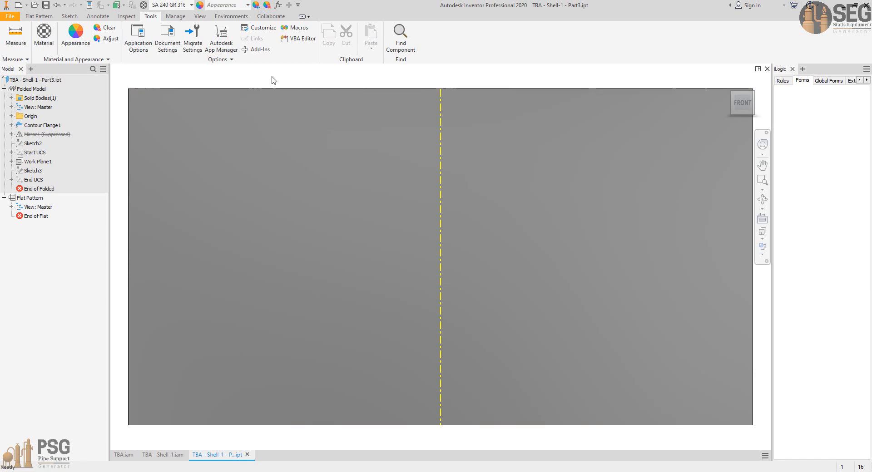
left_click(767, 70)
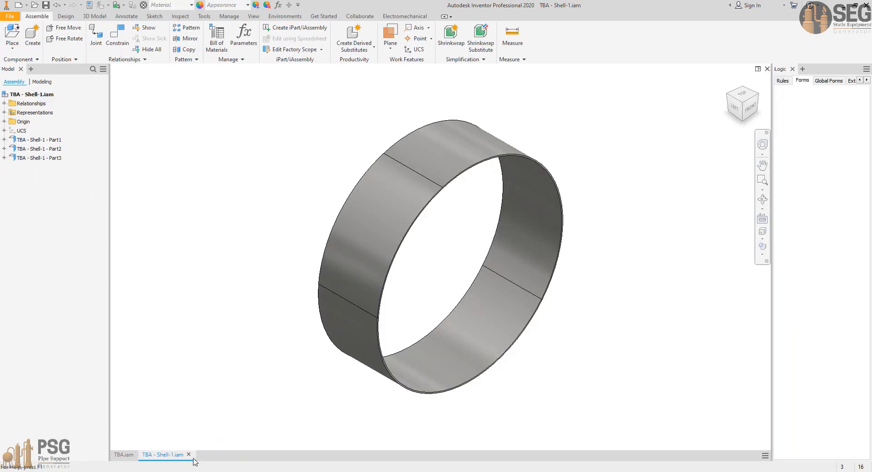
Step: Close the Shell-1 subassembly and examine the seams of the shell and bottom head in the TBA assembly
left_click(189, 455)
left_click(762, 199)
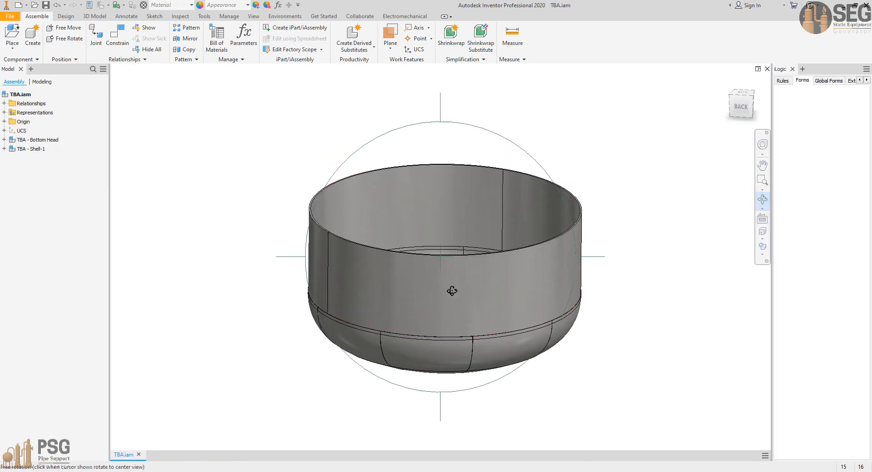
left_click_drag(451, 292, 411, 243)
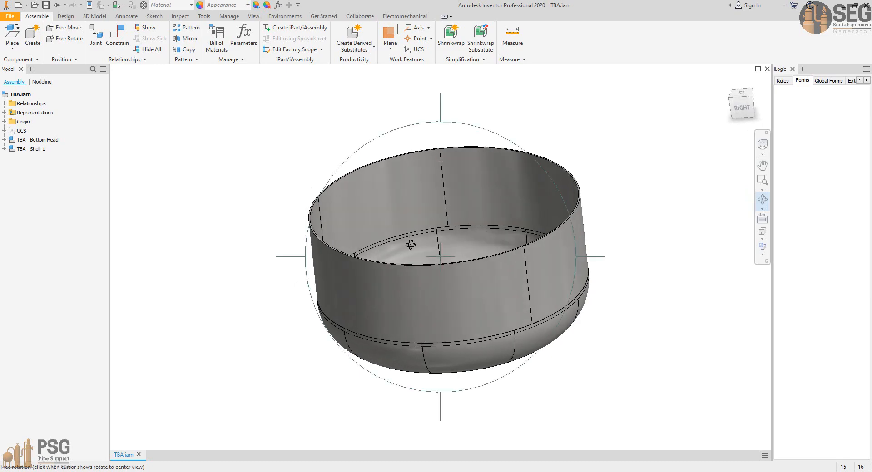
right_click(410, 245)
key("Escape")
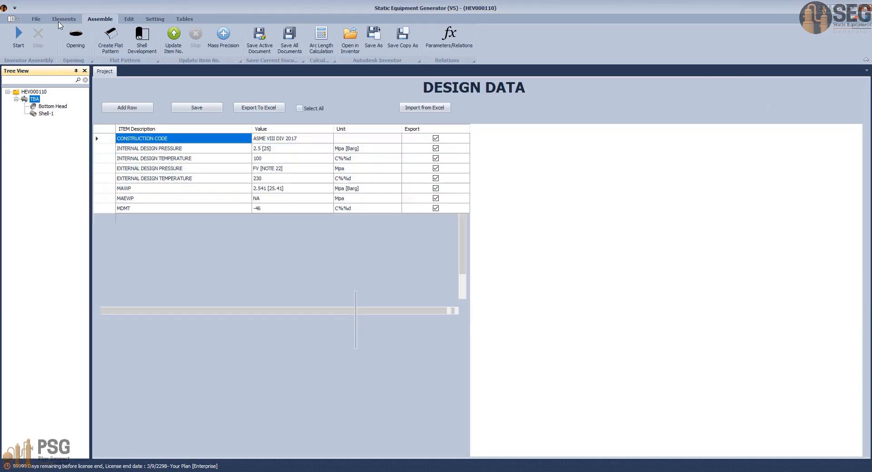
Step: In Static Equipment Generator, add a shell named Shell-2 under TBA as a copy of Shell-1
left_click(63, 19)
left_click(44, 36)
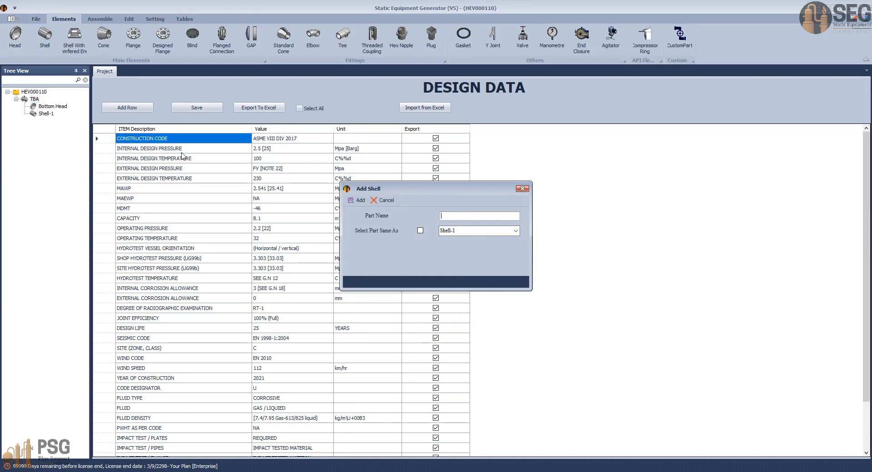
left_click(454, 217)
left_click(421, 231)
left_click(357, 200)
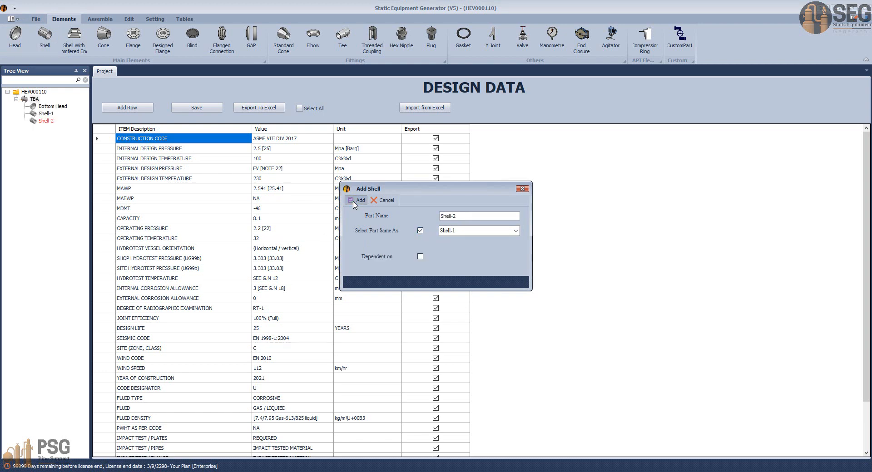
Step: Look up the second shell course's height in the AutoCAD general arrangement drawing and set Shell-2's course height to 1500 mm
left_click(47, 121)
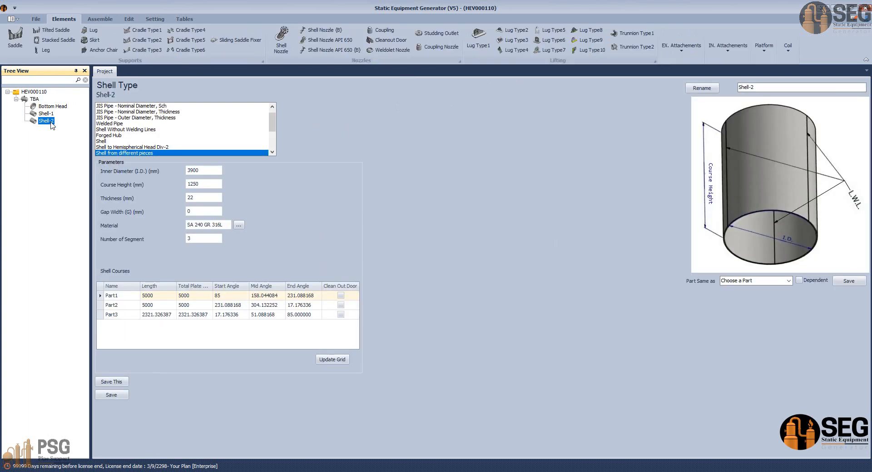
double_click(211, 184)
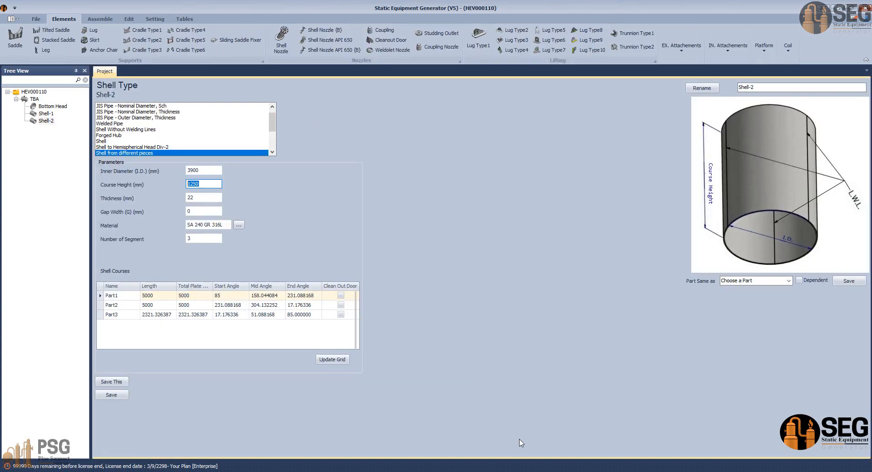
left_click(607, 471)
left_click(460, 439)
scroll(391, 288, "down", 6)
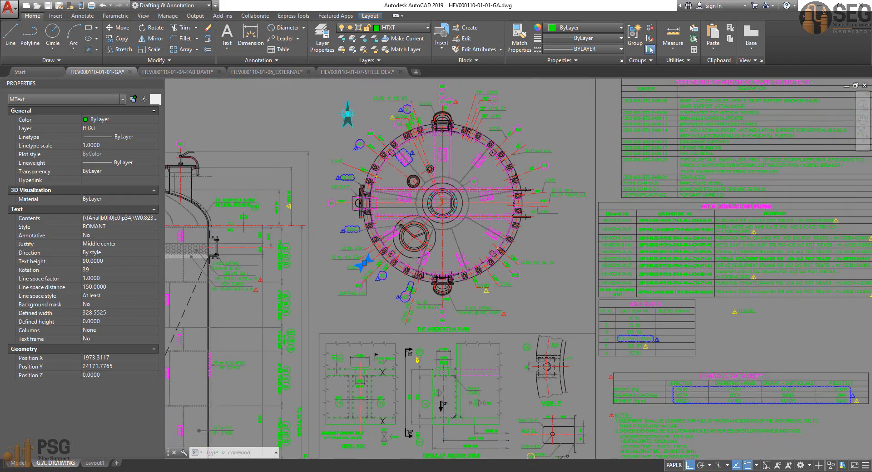
middle_click_drag(386, 291, 541, 84)
scroll(509, 255, "up", 6)
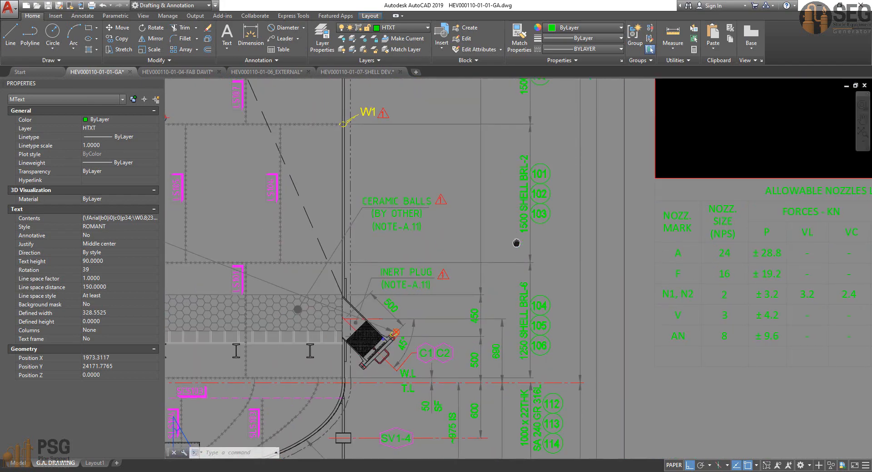
mouse_move(543, 278)
middle_mouse_down()
mouse_move(599, 320)
mouse_move(623, 287)
middle_mouse_up()
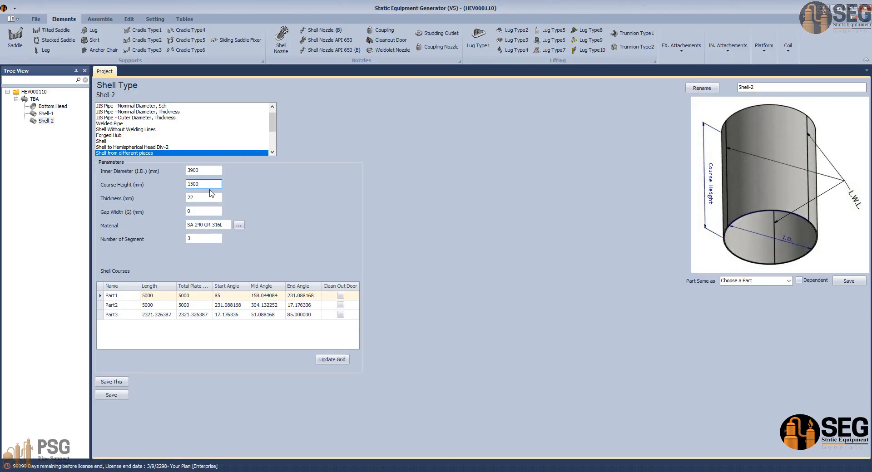
Step: Set the start angle of Shell-2's Part1 to 198, recalculate the course angles, and save the shell
left_click(202, 237)
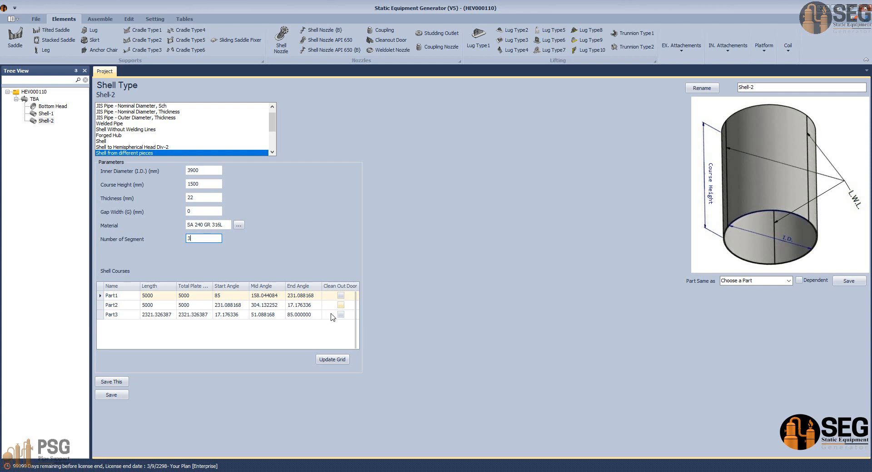
left_click(223, 296)
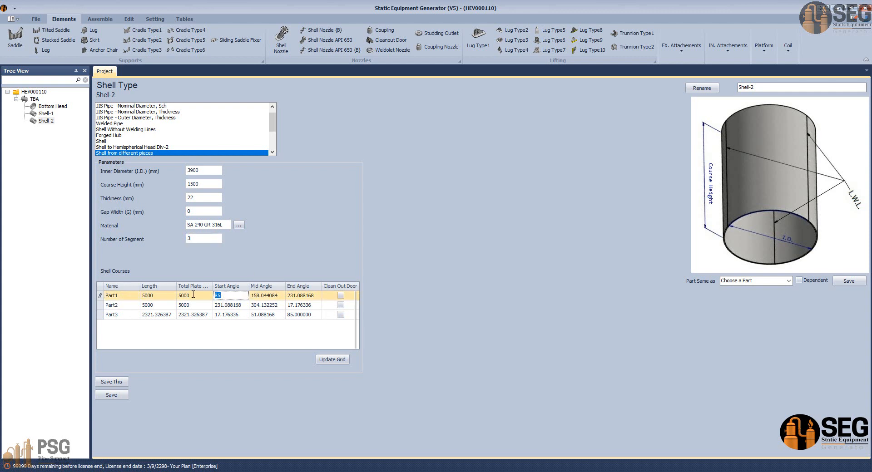
left_click(333, 359)
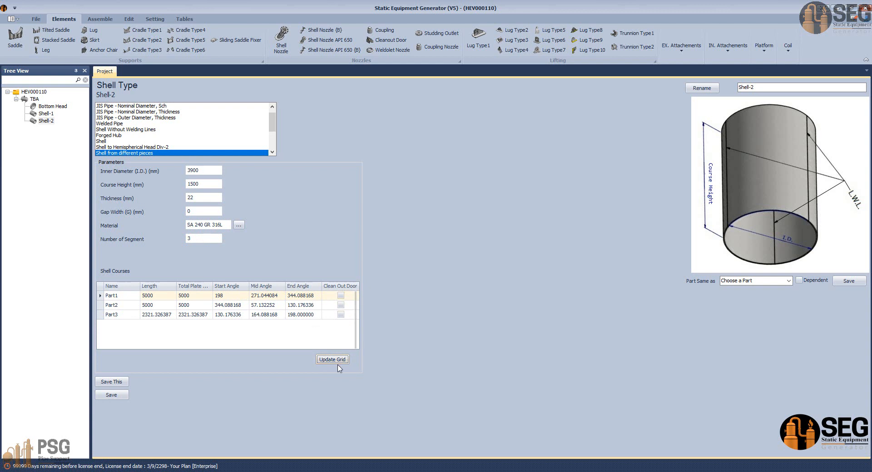
left_click(111, 394)
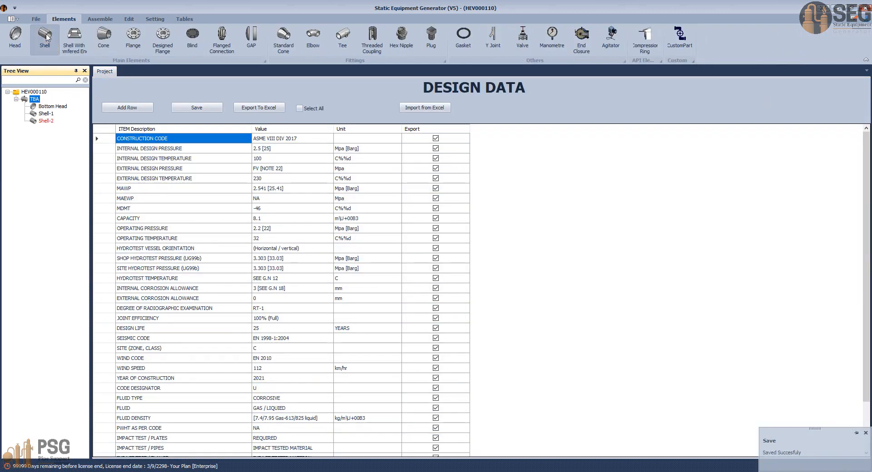
Step: Add a shell named Shell-3 under TBA as a copy of Shell-2
left_click(46, 36)
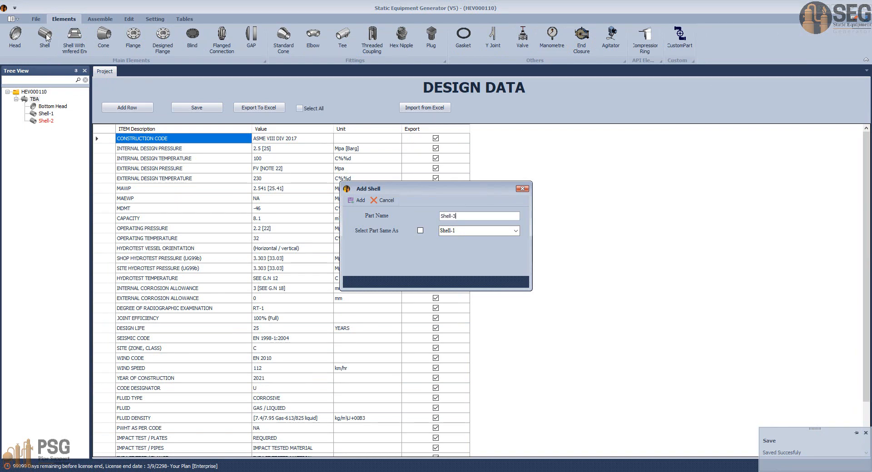
left_click(420, 230)
left_click(501, 231)
left_click(472, 248)
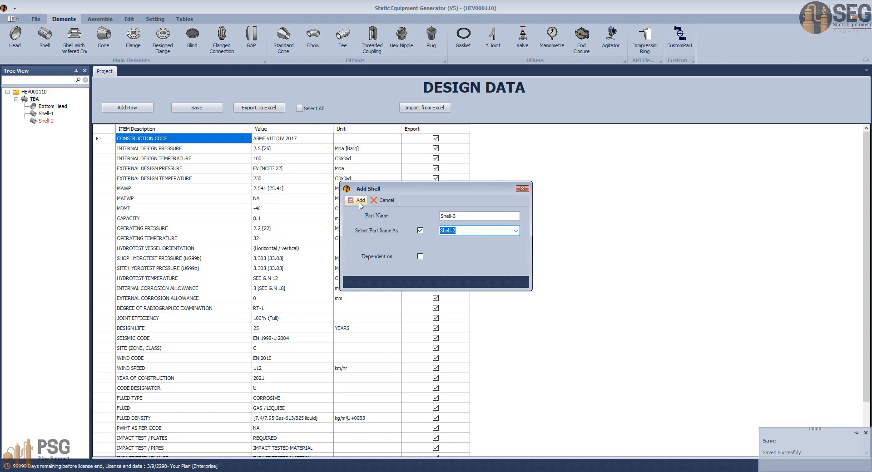
left_click(359, 200)
Step: Set the start angle of Shell-3's Part1 to 93, recalculate the course angles, and save the shell
left_click(45, 128)
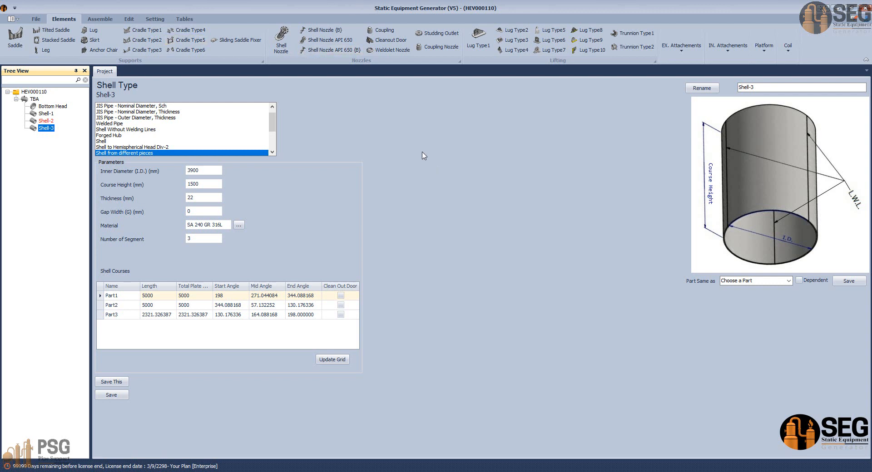
left_click(216, 295)
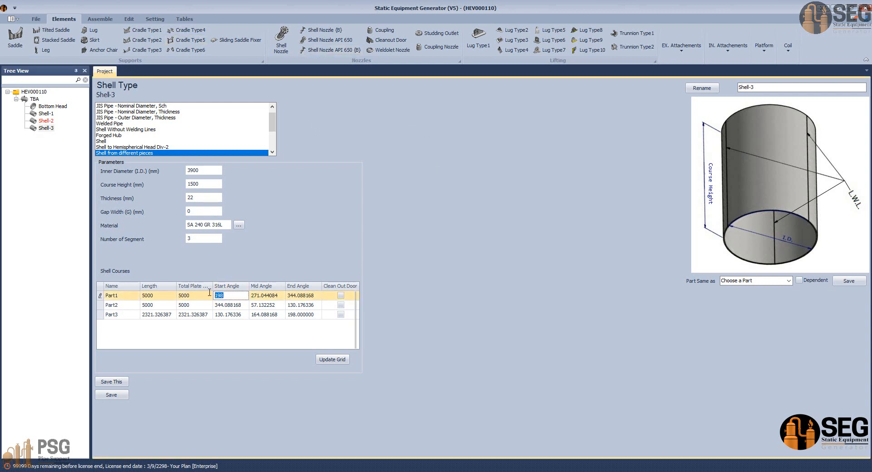
type("93")
left_click(337, 362)
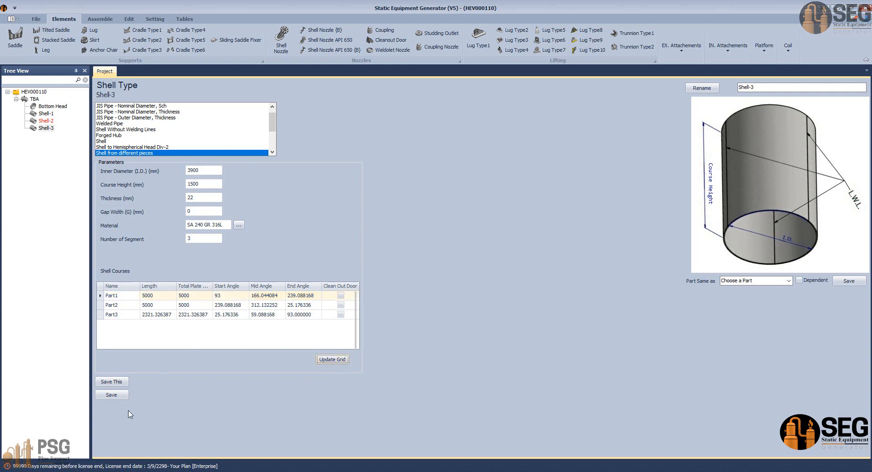
left_click(113, 395)
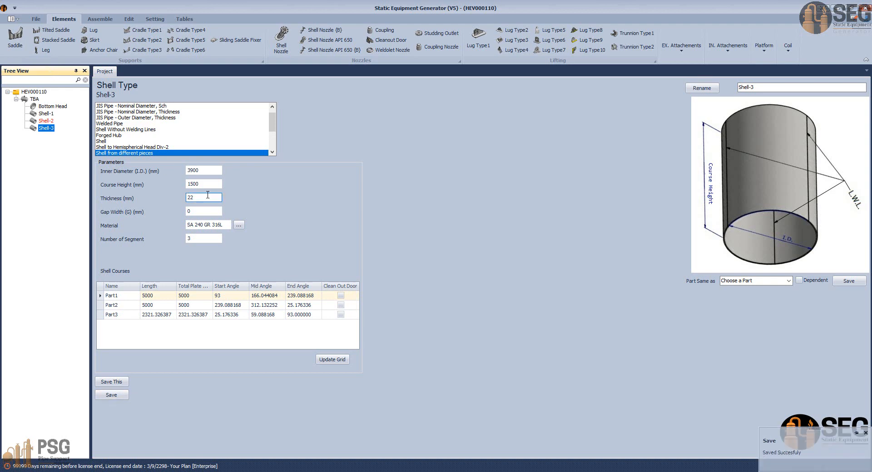
left_click_drag(207, 185, 160, 183)
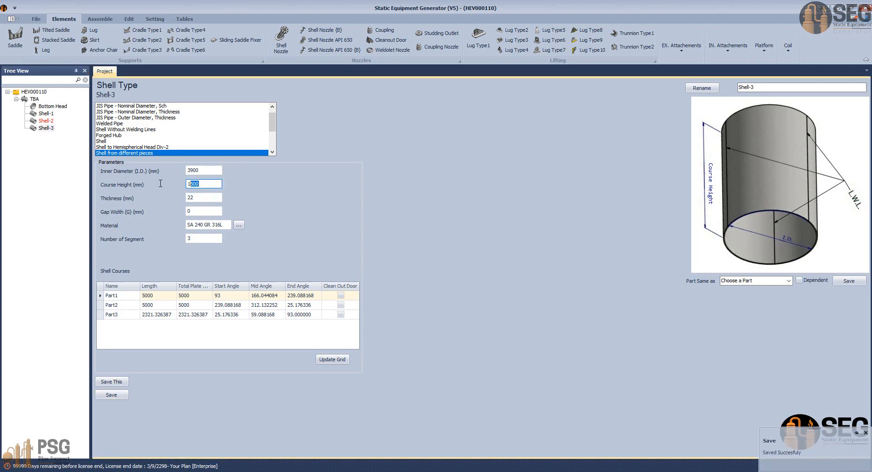
left_click(193, 197)
Step: Add a shell named Shell-4 under TBA as a copy of Shell-2
left_click(34, 99)
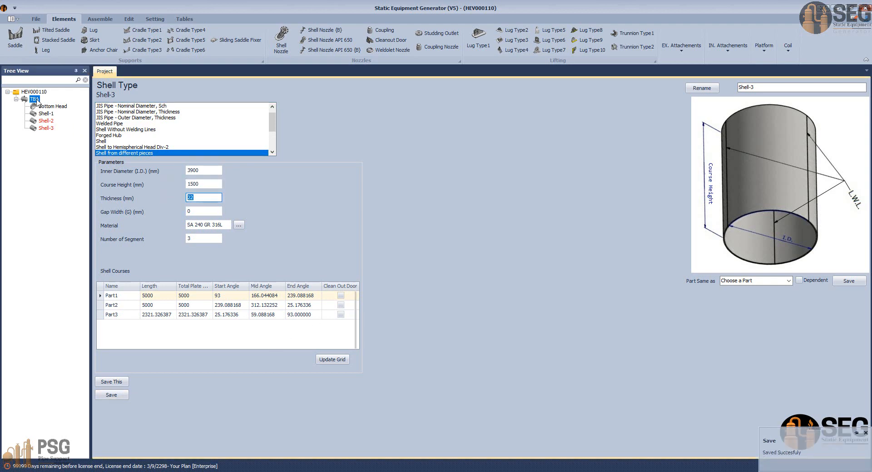
left_click(44, 39)
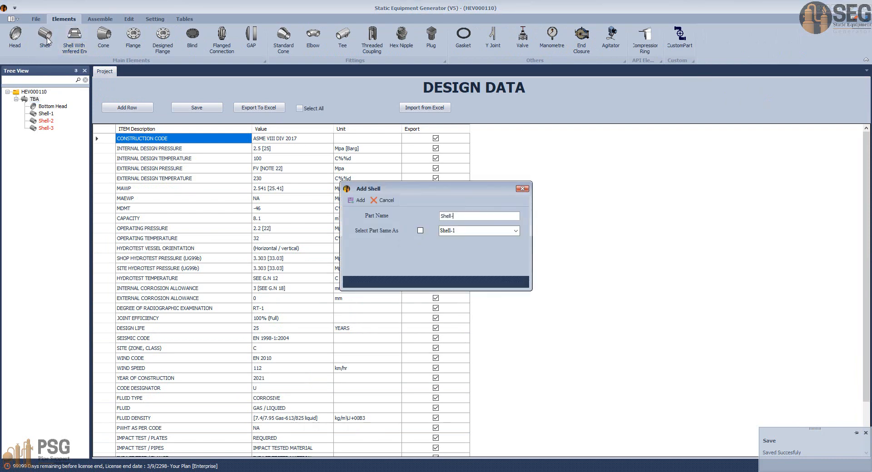
left_click(420, 231)
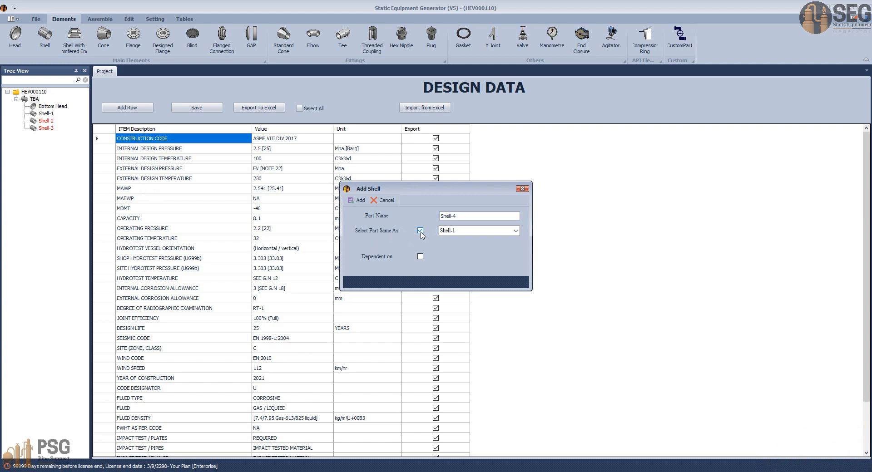
left_click(516, 231)
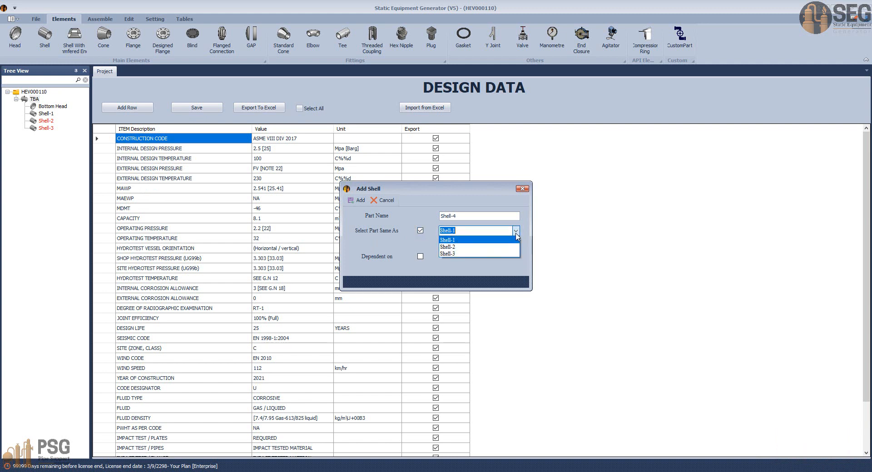
left_click(472, 248)
left_click(357, 201)
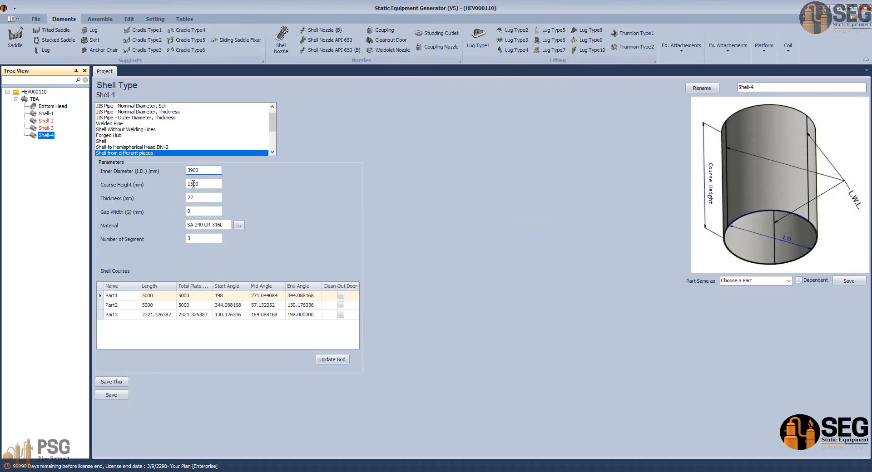
Step: Set the start angle of Shell-4's Part1 to 197, recalculate the course angles, and save the shell
left_click(225, 296)
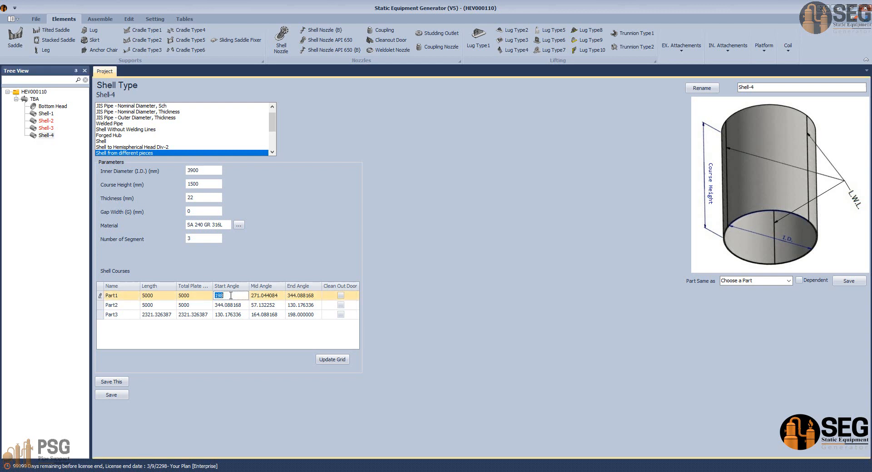
type("1")
left_click(333, 360)
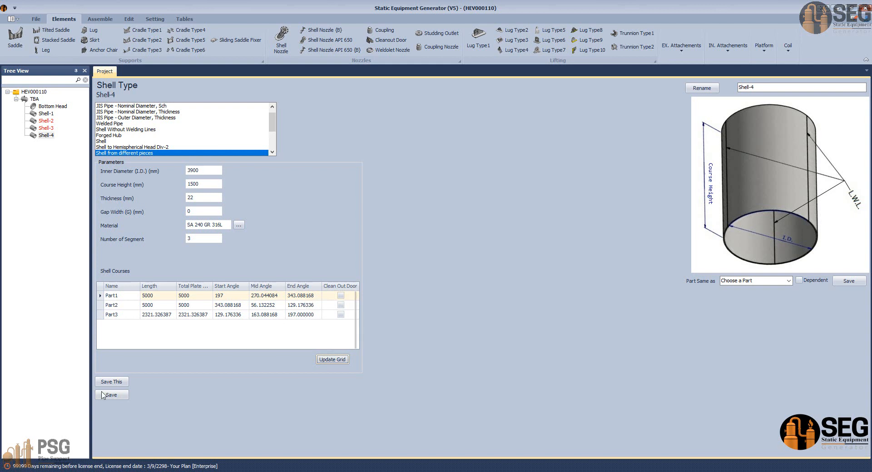
left_click(120, 398)
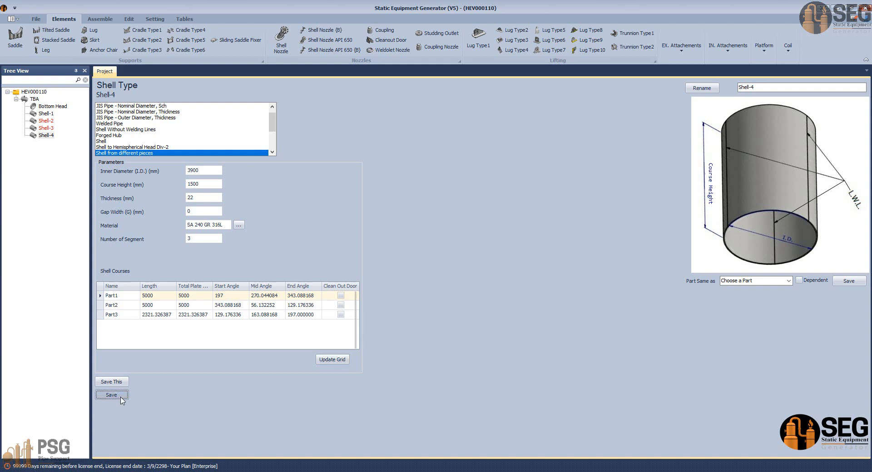
Step: Add a shell named Shell-5 under TBA as a copy of Shell-3
left_click(33, 99)
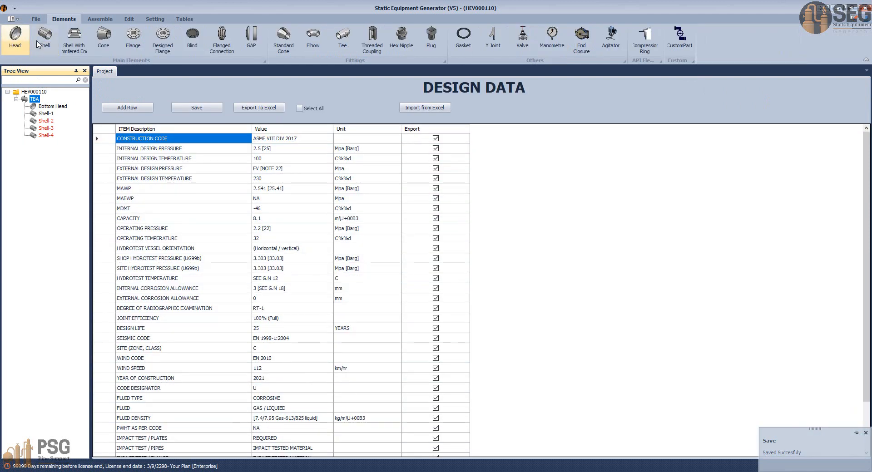
left_click(45, 40)
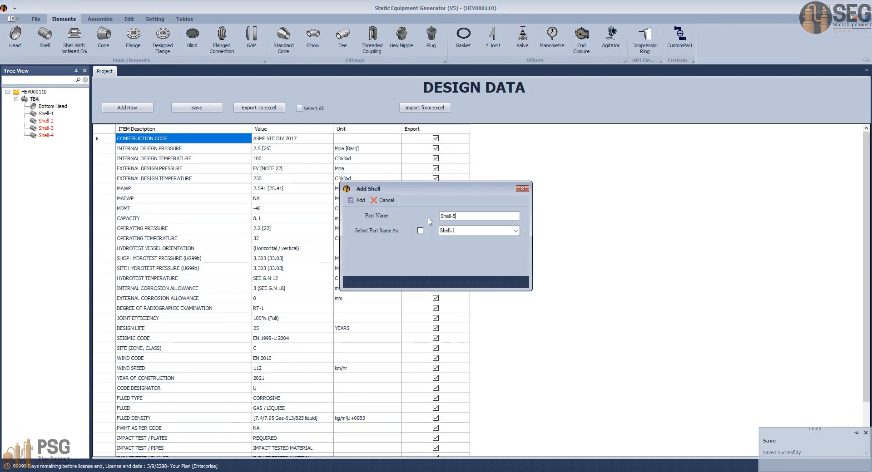
left_click(420, 230)
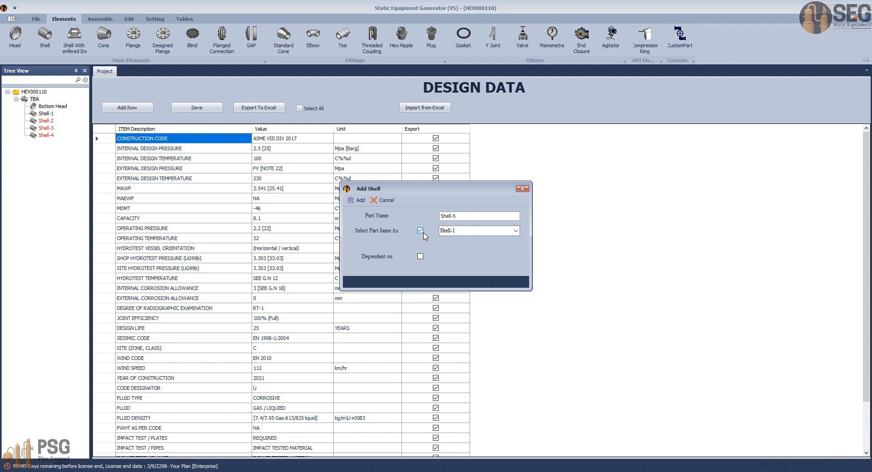
left_click(516, 231)
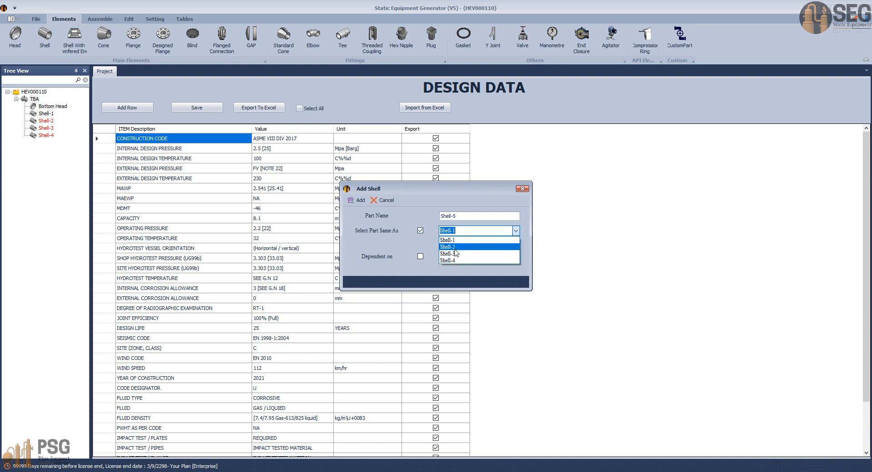
left_click(454, 256)
left_click(357, 200)
Step: Set the start angle of Shell-5's Part1 to 90, recalculate the course angles, and save the shell
left_click(46, 142)
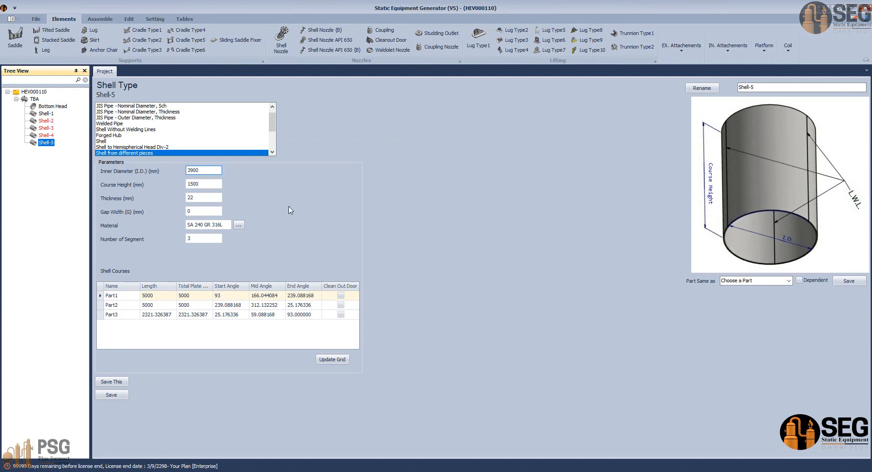
left_click(233, 294)
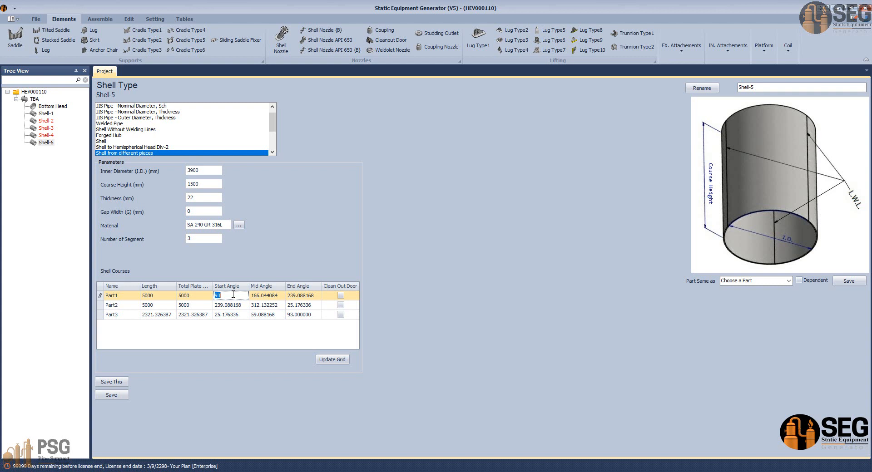
type("90")
left_click(330, 360)
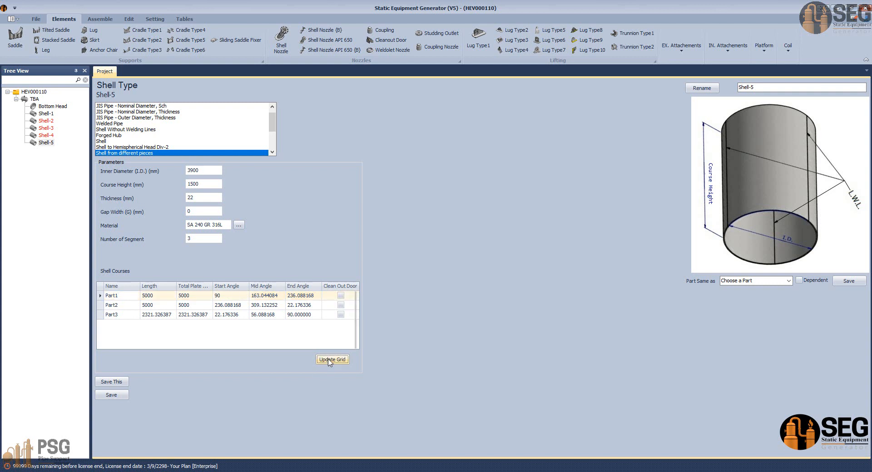
left_click(122, 397)
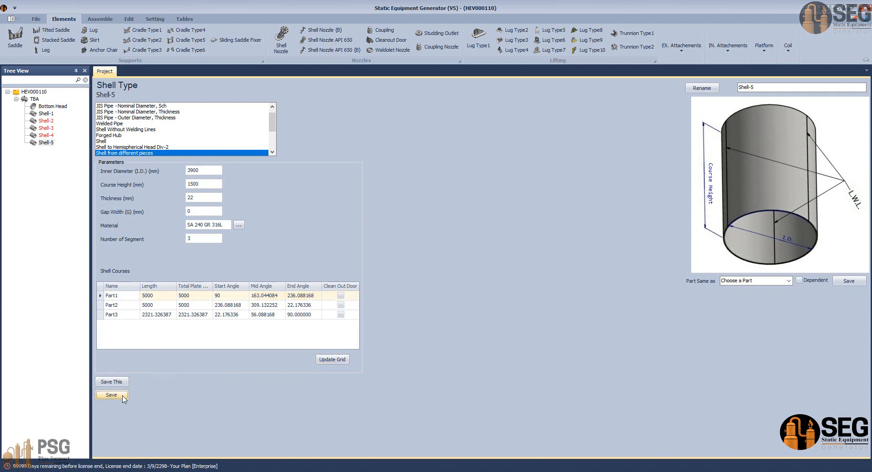
Step: Add a shell named Shell-6 under TBA as a copy of Shell-1
left_click(35, 99)
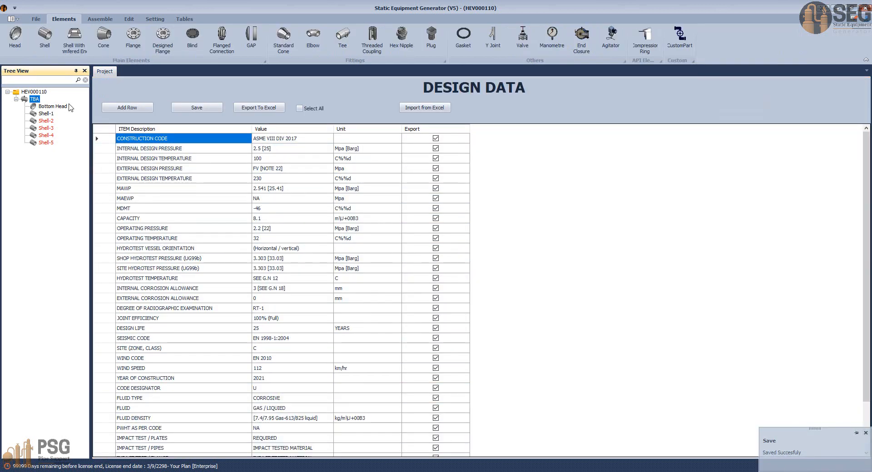
left_click(47, 39)
type("S")
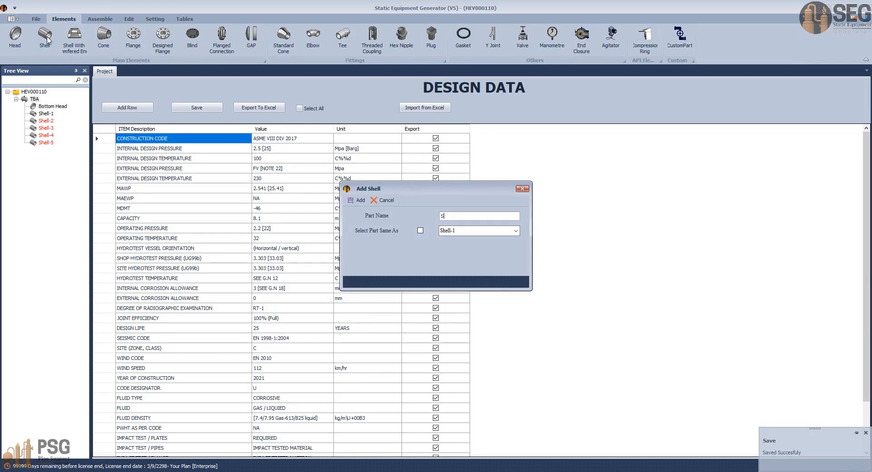
type("hell-6")
left_click(421, 230)
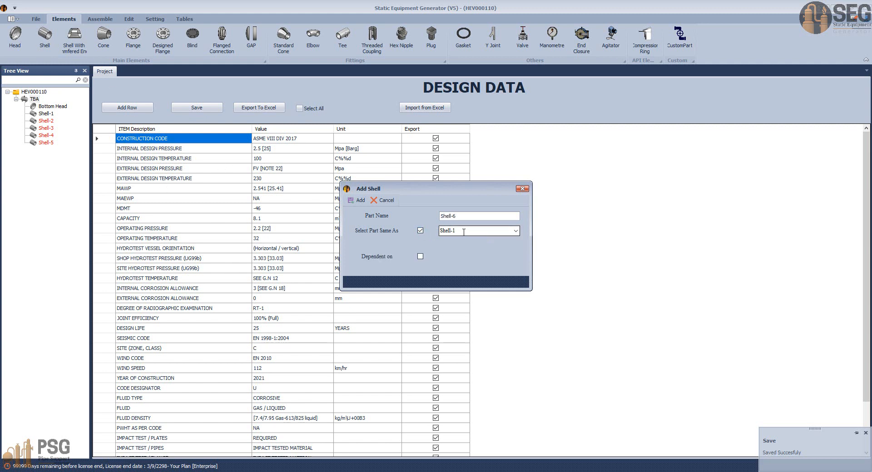
left_click(358, 200)
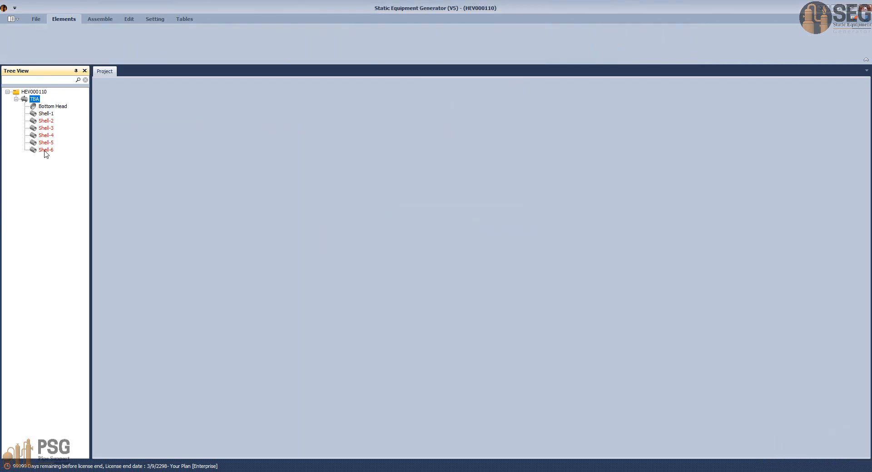
left_click(46, 150)
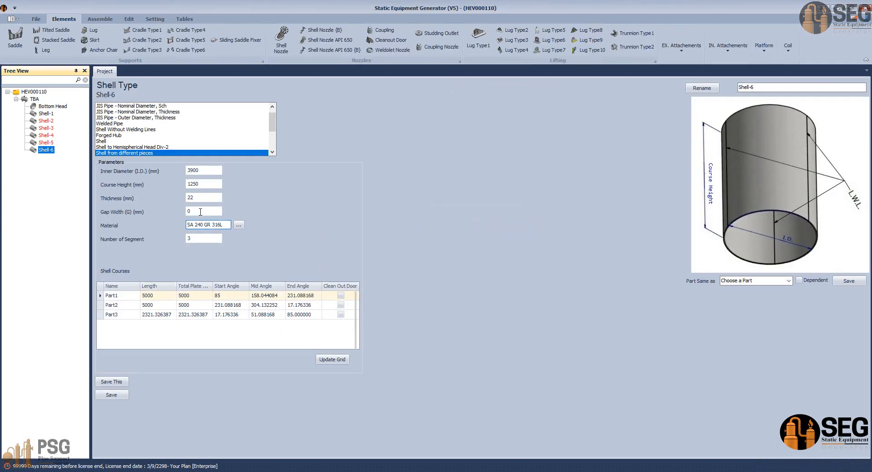
double_click(208, 185)
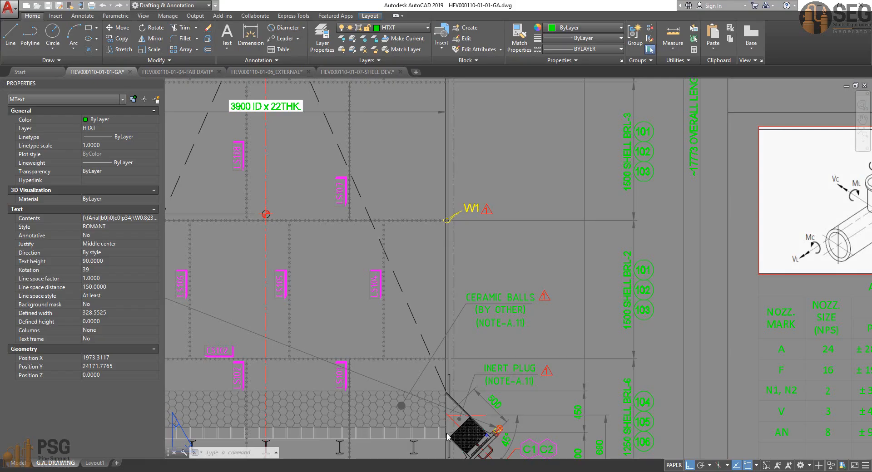
left_click(464, 431)
scroll(465, 430, "down", 5)
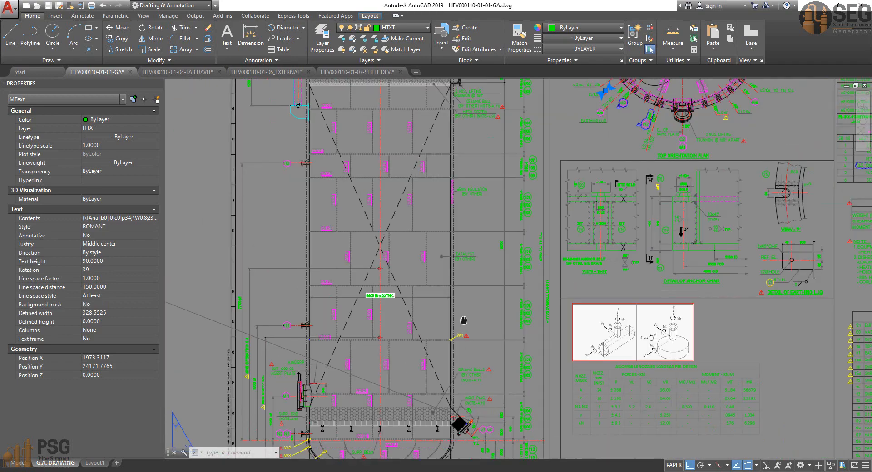
scroll(513, 262, "up", 6)
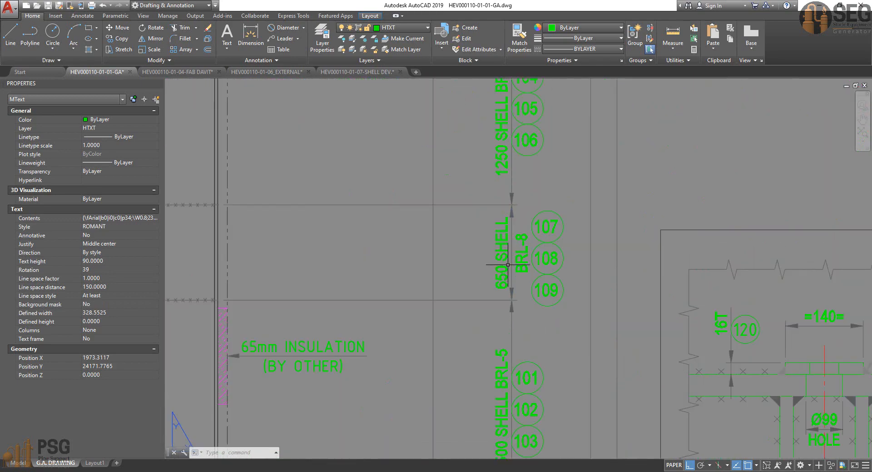
scroll(514, 262, "down", 2)
left_click(611, 471)
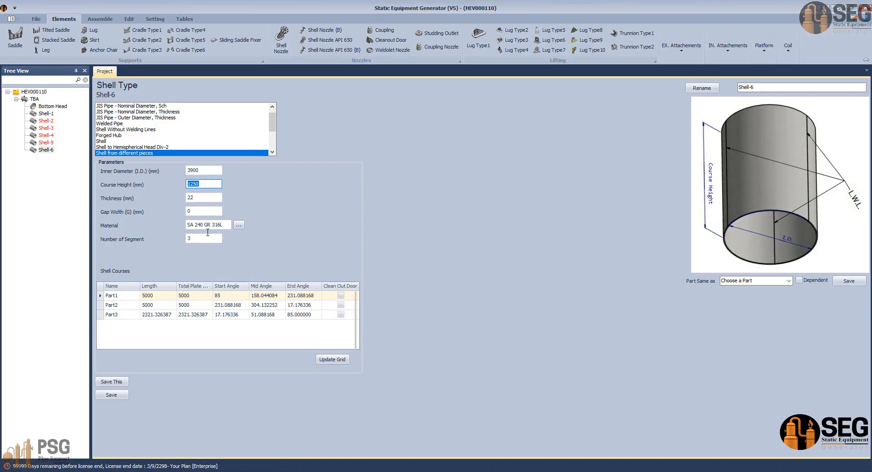
type("6")
Step: Set the start angle of Shell-6's Part1 to 197, recalculate the course angles, and save the shell
left_click(214, 296)
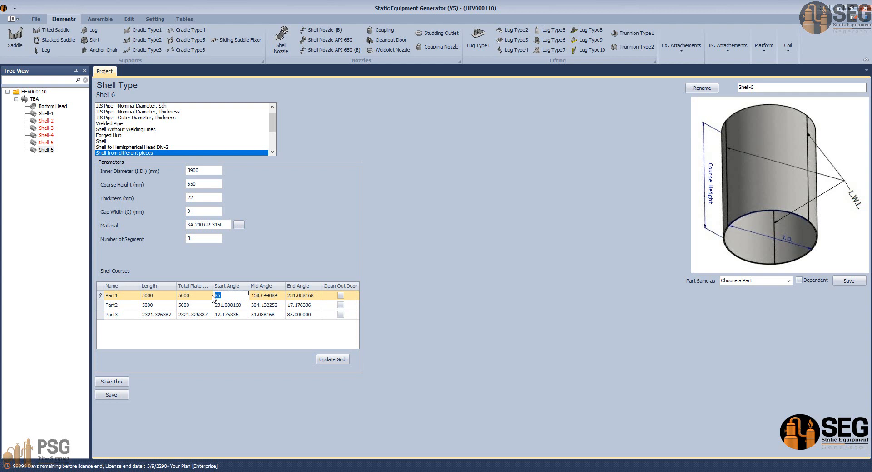
type("197")
left_click(332, 359)
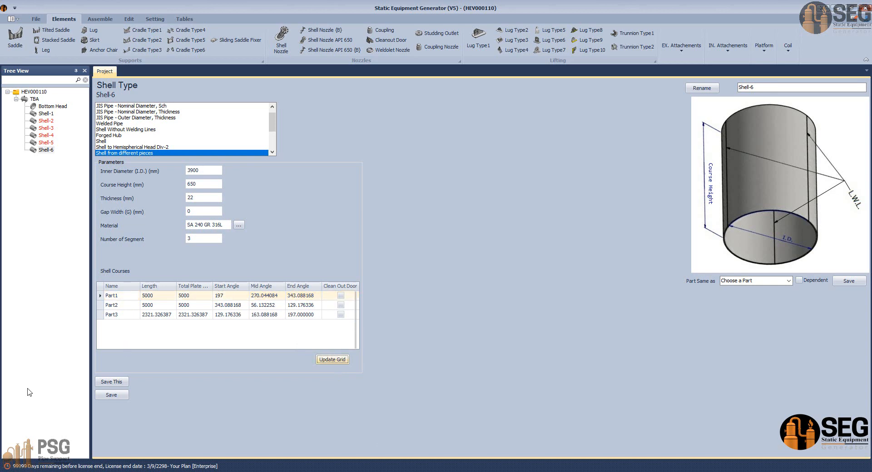
left_click(111, 395)
Step: Add a shell named Shell-7 under TBA as a copy of Shell-5
left_click(32, 100)
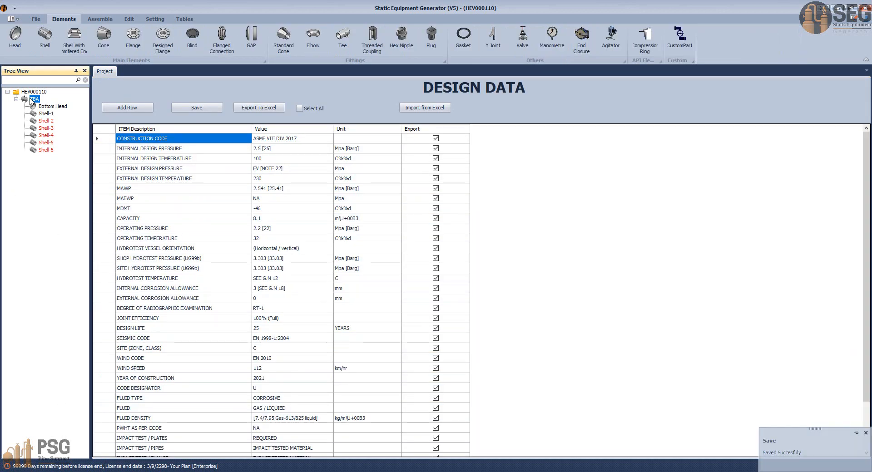
left_click(47, 39)
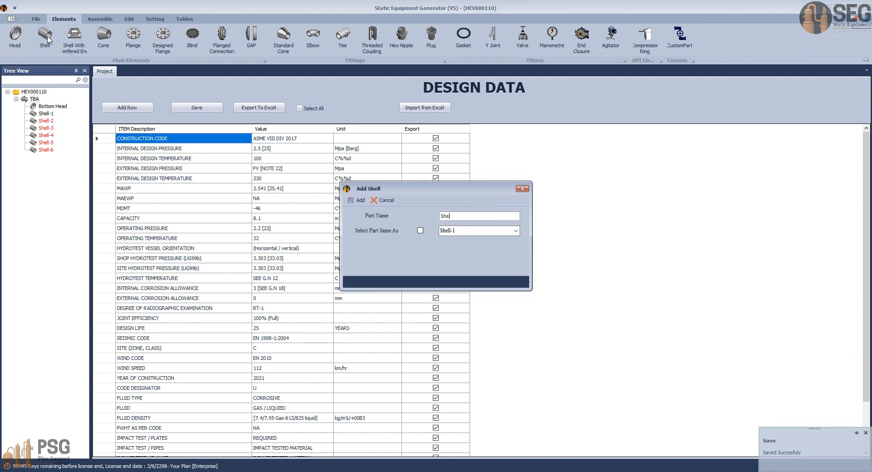
left_click(420, 230)
left_click(516, 231)
left_click(444, 245)
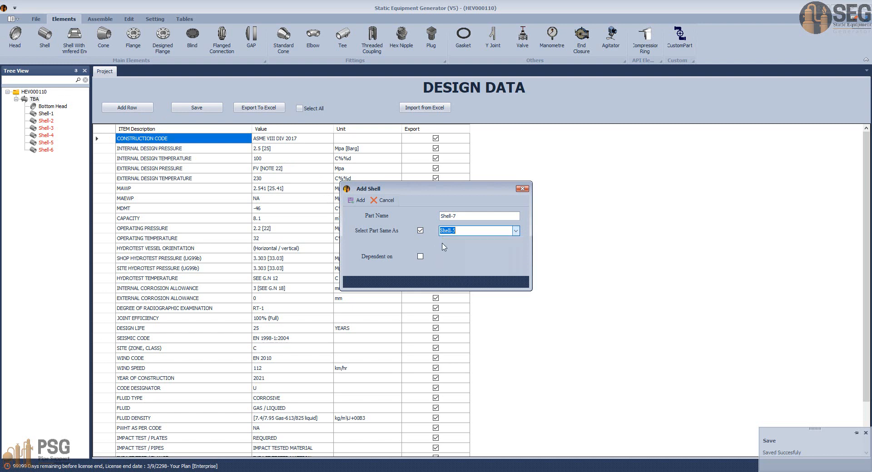
left_click(357, 200)
Step: Set Shell-7's course height to 1250 mm, recalculate the course angles, and save the shell
left_click(45, 158)
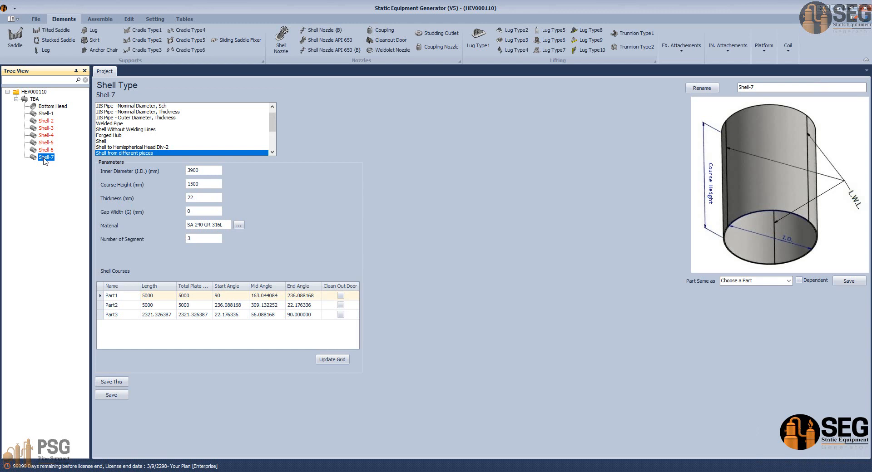
left_click(199, 184)
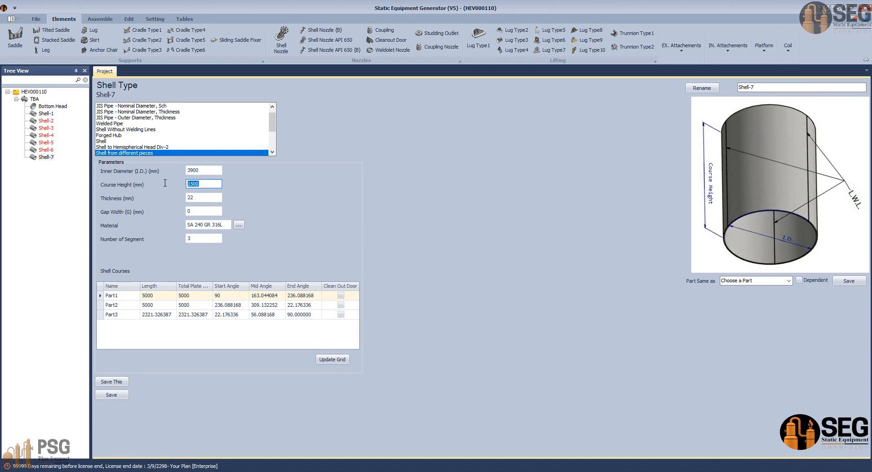
type("1")
left_click(231, 295)
left_click(332, 359)
left_click(111, 394)
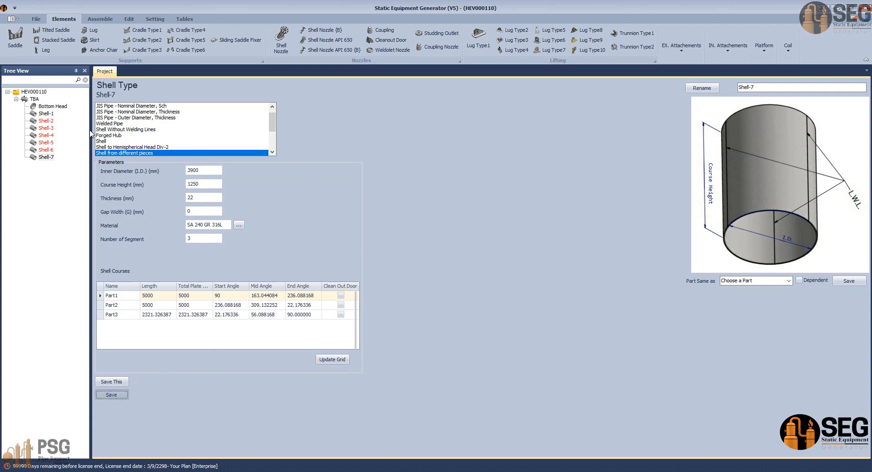
Step: Add a shell named Shell-8 under TBA as a copy of Shell-5
left_click(34, 99)
left_click(51, 37)
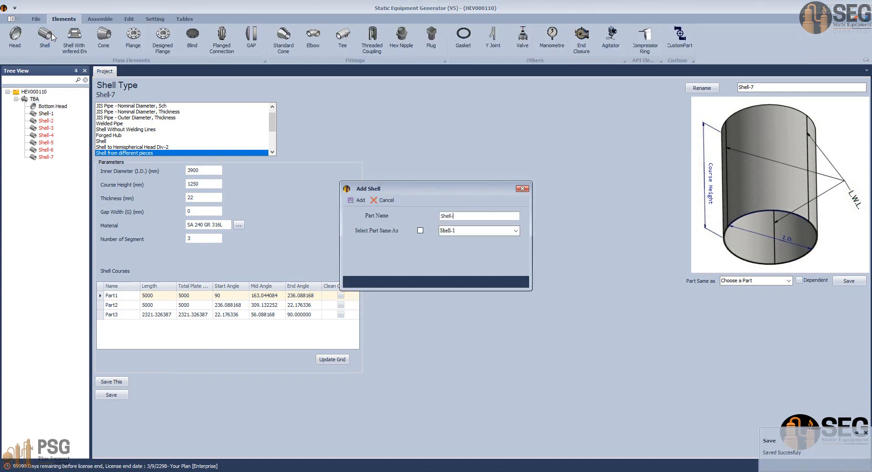
left_click(420, 231)
left_click(515, 231)
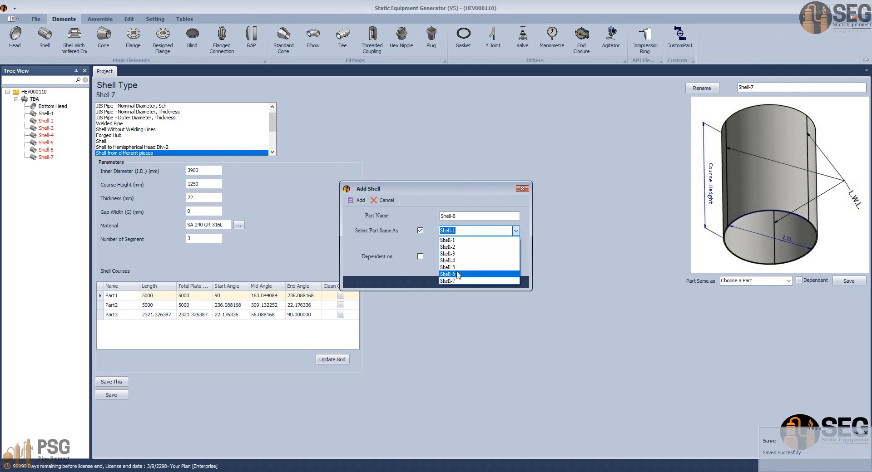
left_click(472, 268)
left_click(359, 200)
Step: Set the start angle of Shell-8's Part1 to 197, recalculate the course angles, and save the shell
left_click(44, 165)
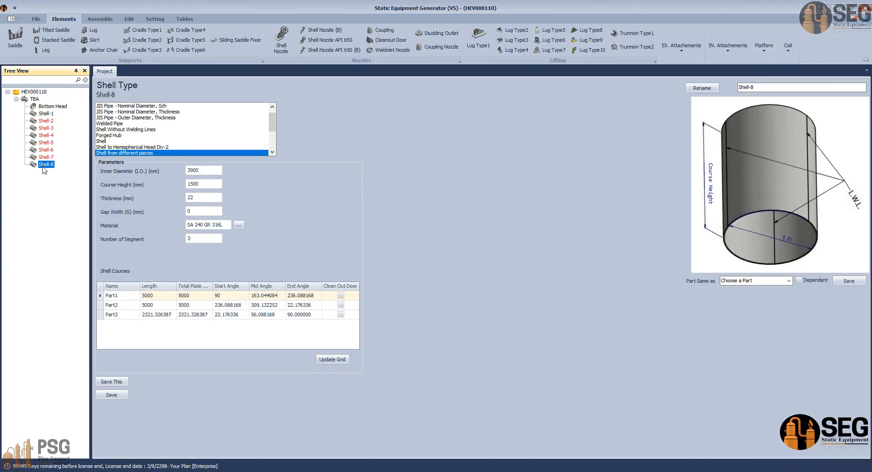
left_click(211, 185)
left_click(228, 299)
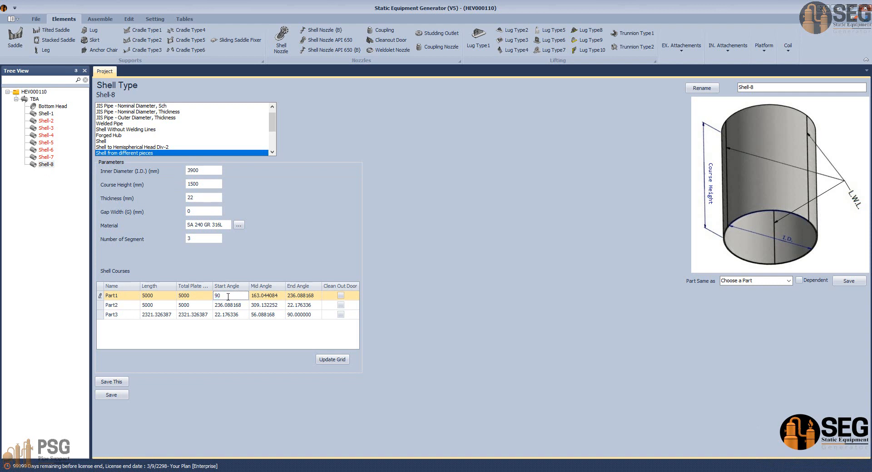
left_click_drag(228, 297, 209, 294)
type("197")
left_click(331, 361)
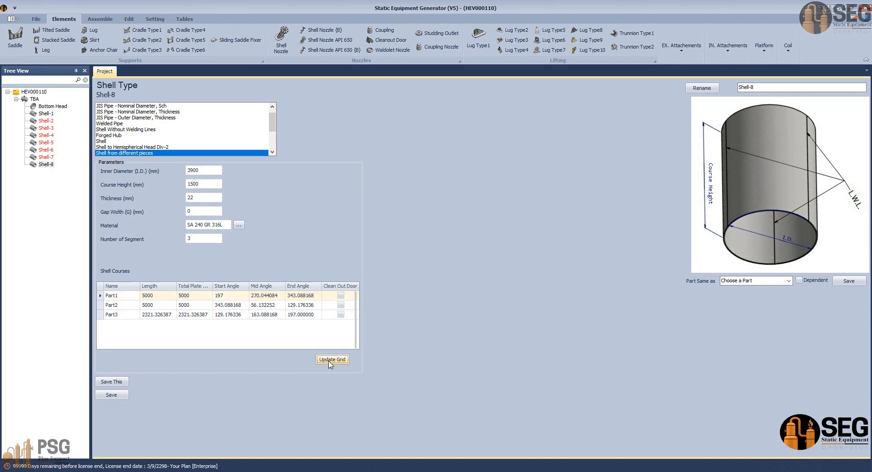
left_click(121, 397)
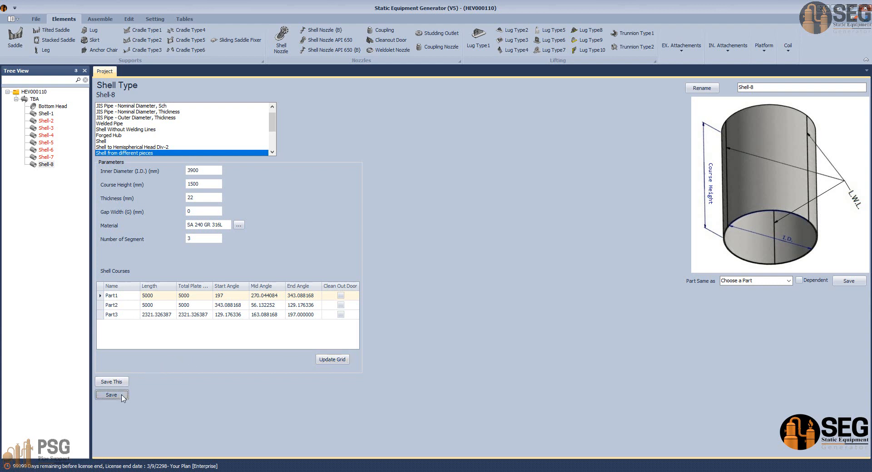
Step: Add a head named Top Head under TBA as a copy of Bottom Head
left_click(36, 99)
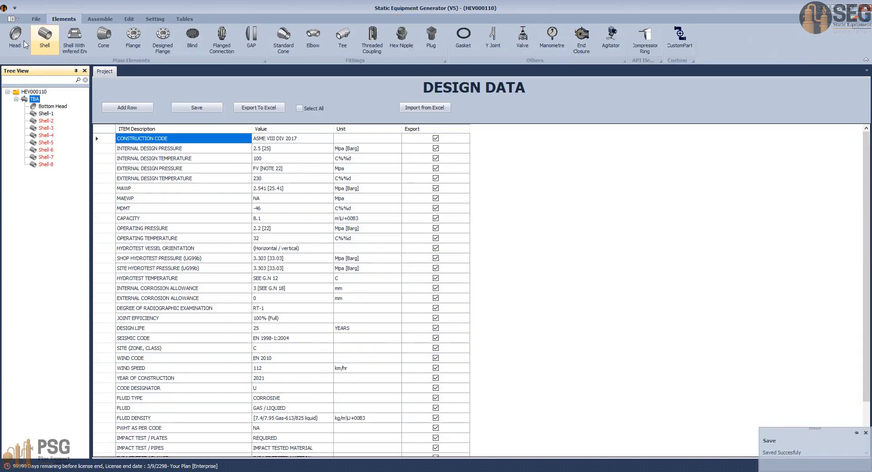
left_click(24, 42)
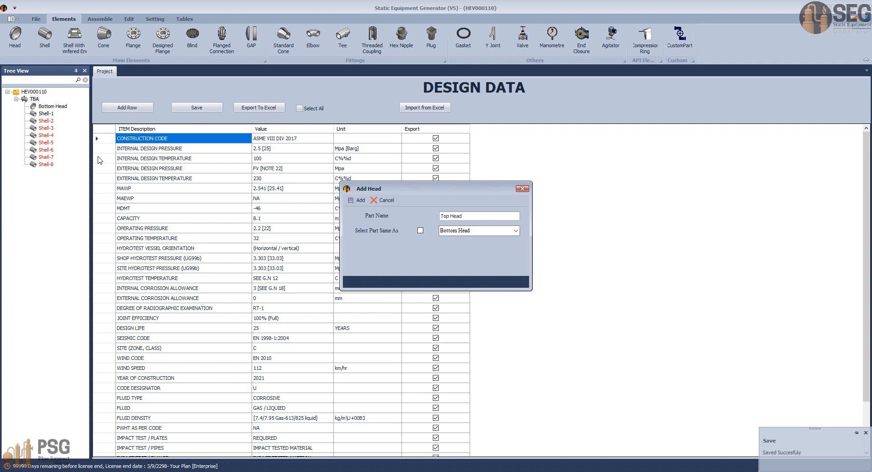
left_click(420, 231)
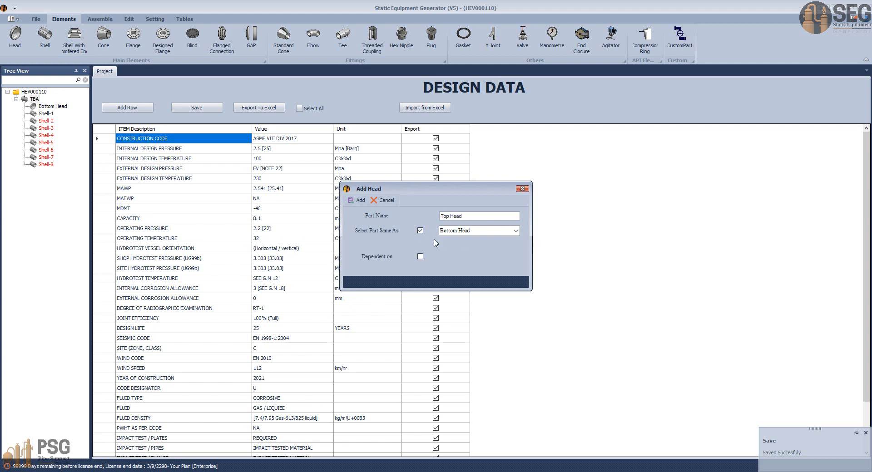
left_click(357, 200)
Step: Turn off the Flipped option for Top Head and save the head
left_click(50, 172)
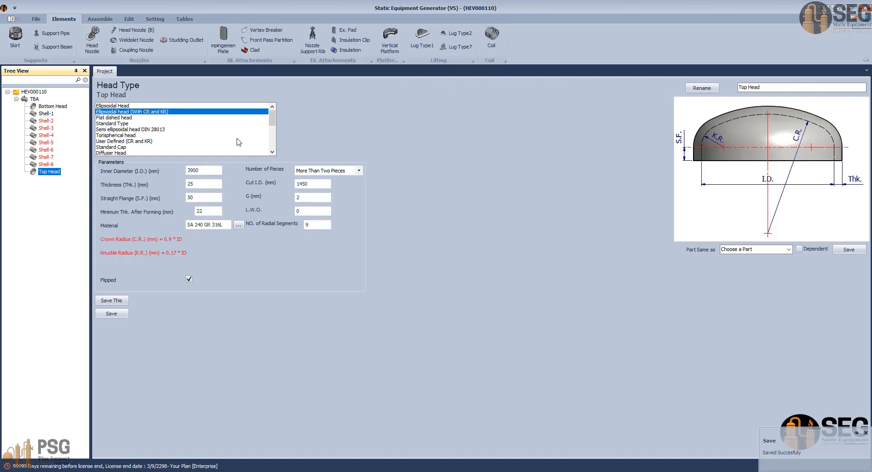
left_click(189, 281)
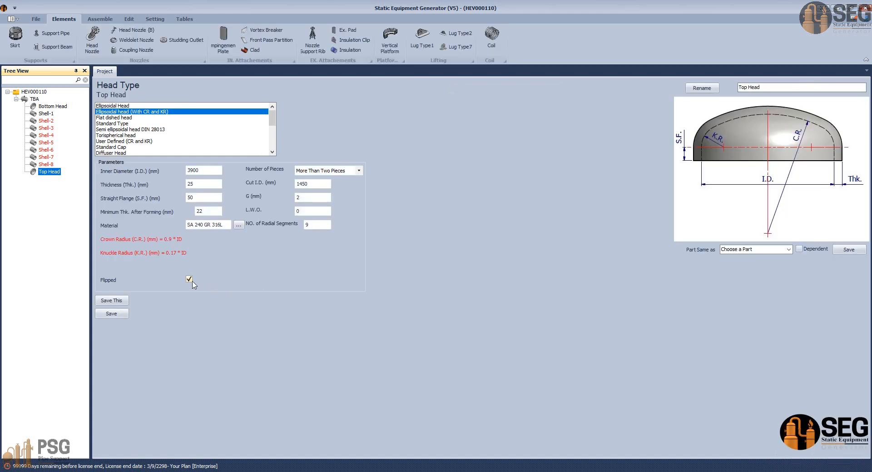
left_click(189, 280)
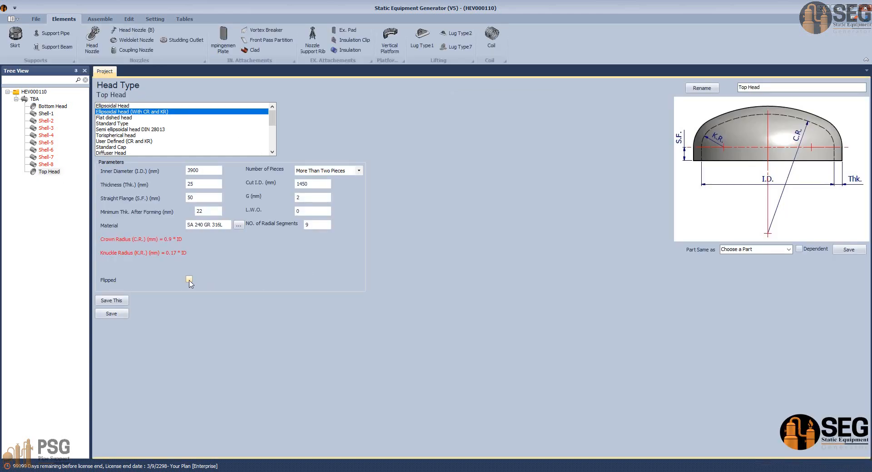
left_click(111, 314)
left_click(13, 46)
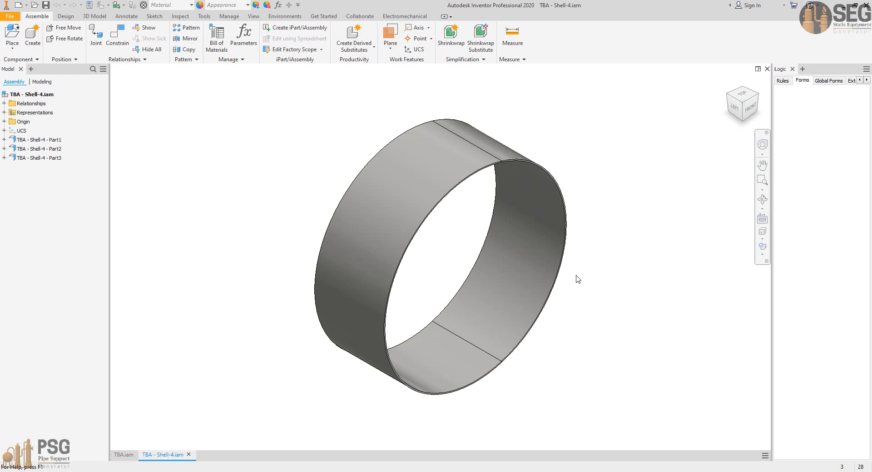
left_click(443, 432)
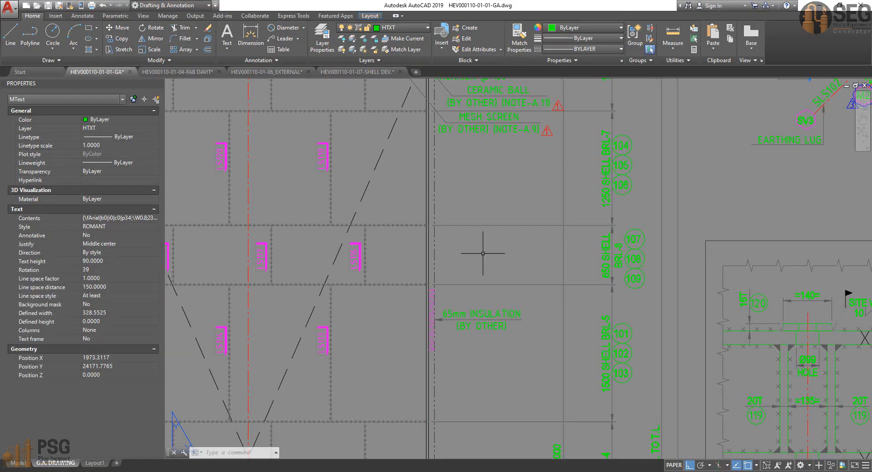
scroll(482, 253, "down", 6)
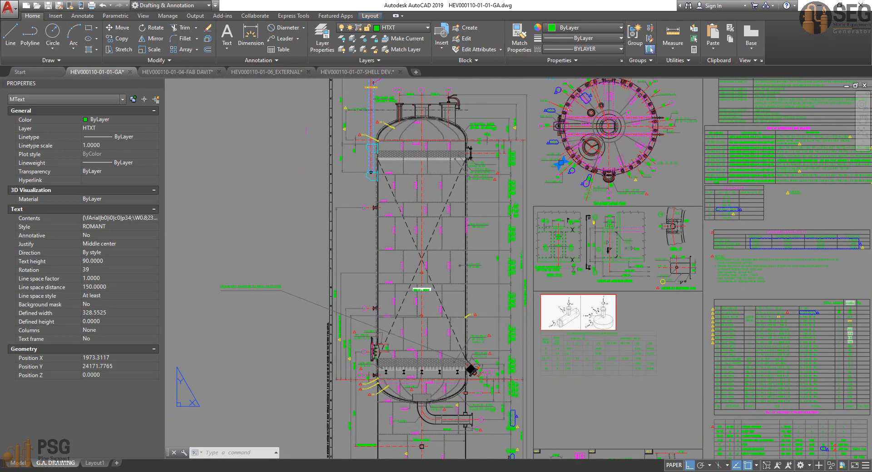
scroll(475, 390, "up", 6)
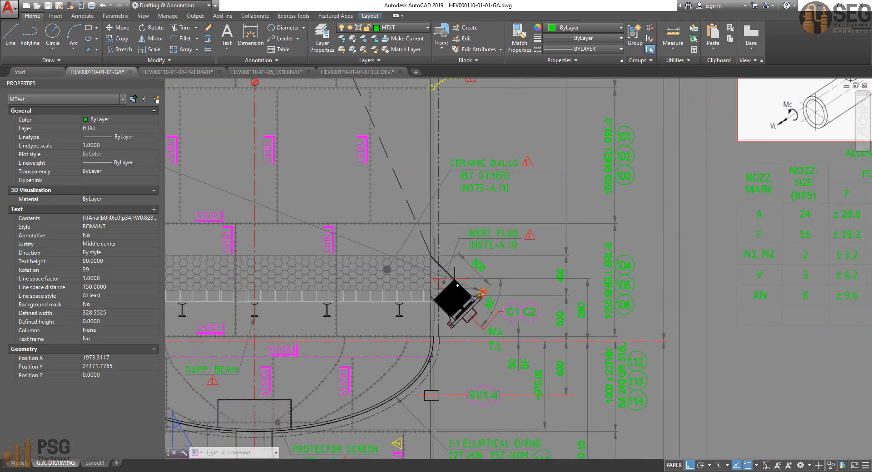
scroll(458, 285, "down", 5)
scroll(438, 318, "up", 8)
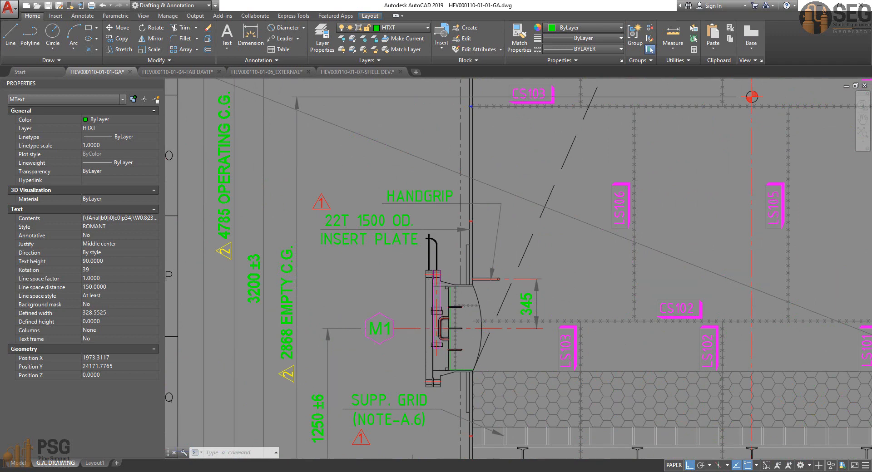
scroll(442, 331, "down", 4)
middle_click_drag(481, 288, 370, 330)
scroll(400, 268, "down", 2)
middle_click_drag(403, 254, 396, 315)
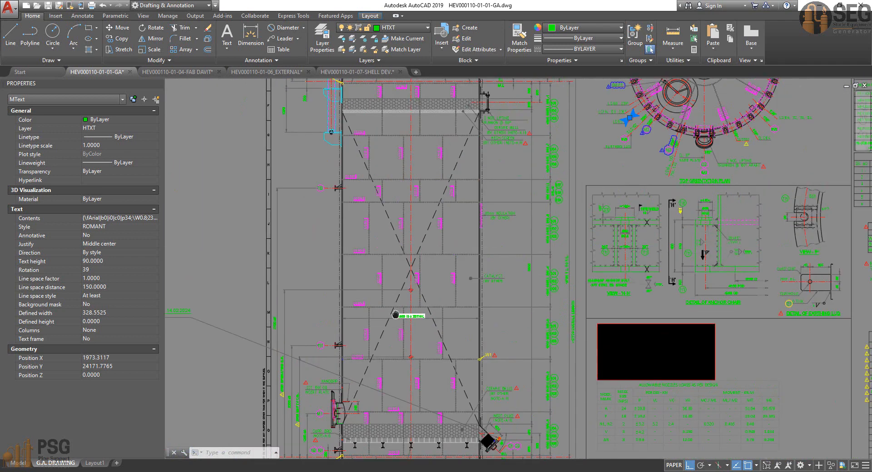
scroll(338, 348, "up", 8)
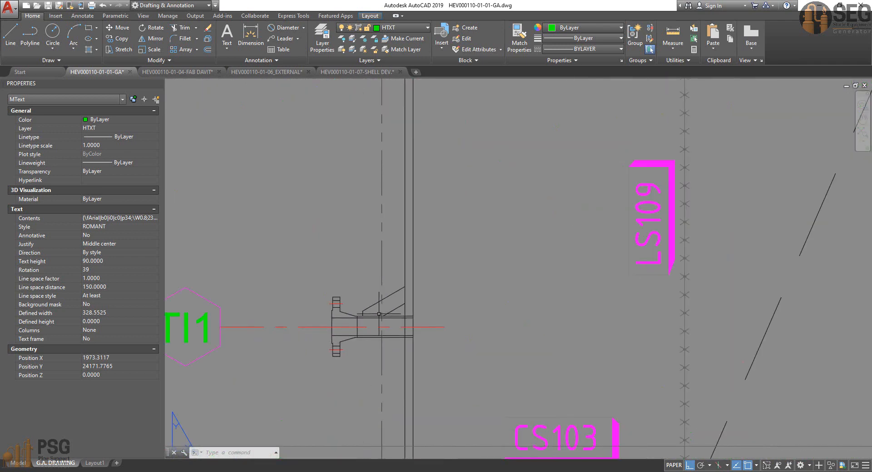
Step: Examine the braced side nozzle TI1, the top head nozzles with manway M2, and their positions in the top orientation plan
scroll(391, 301, "down", 3)
scroll(397, 303, "up", 5)
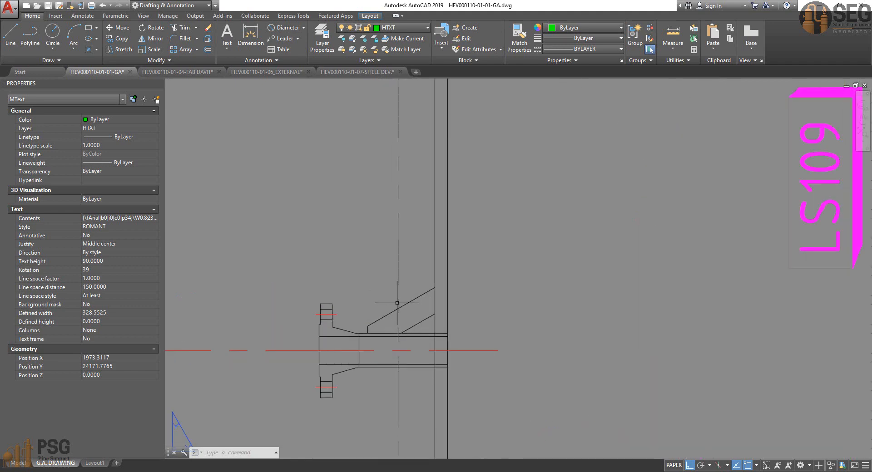
scroll(401, 297, "down", 8)
middle_click_drag(415, 257, 355, 420)
scroll(415, 286, "down", 2)
mouse_move(423, 287)
middle_mouse_down()
mouse_move(419, 349)
mouse_move(394, 432)
middle_mouse_up()
middle_click_drag(413, 268, 383, 389)
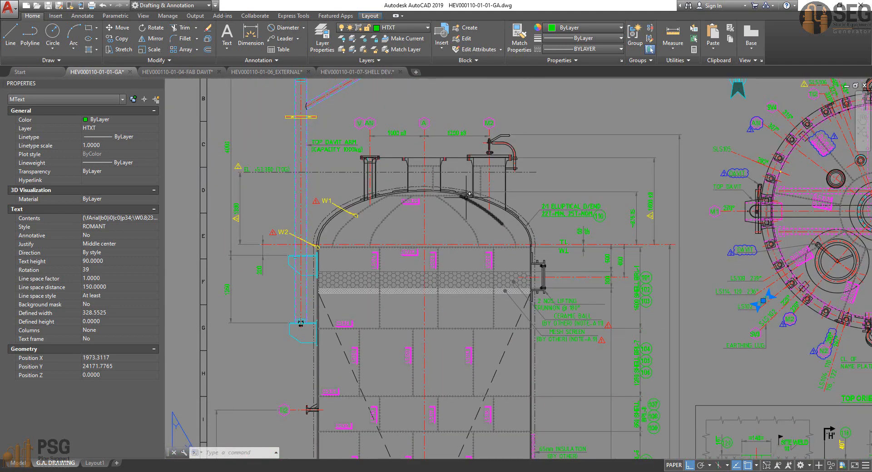
scroll(474, 193, "up", 5)
middle_click_drag(478, 195, 509, 239)
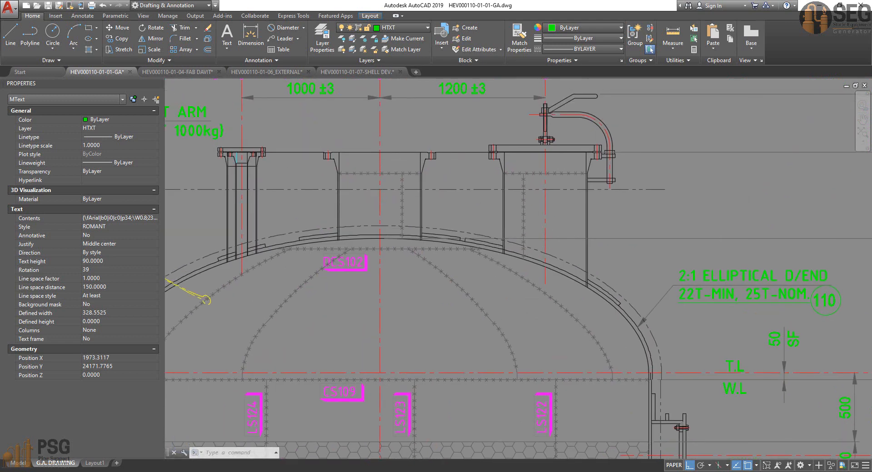
scroll(399, 176, "down", 4)
scroll(485, 159, "up", 4)
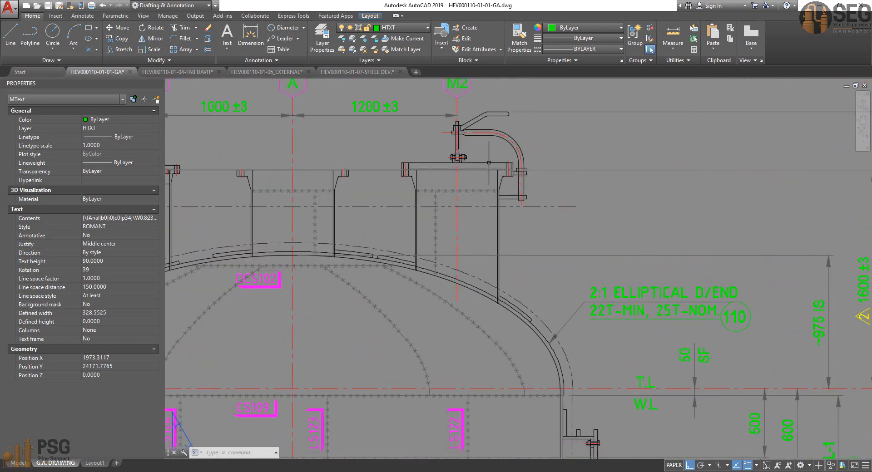
scroll(489, 163, "down", 2)
scroll(502, 229, "down", 3)
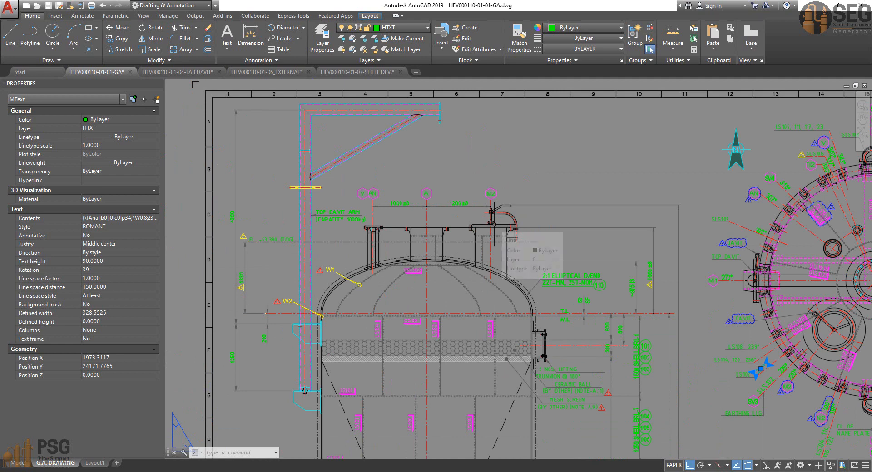
middle_click_drag(537, 239, 308, 219)
middle_click_drag(570, 265, 563, 258)
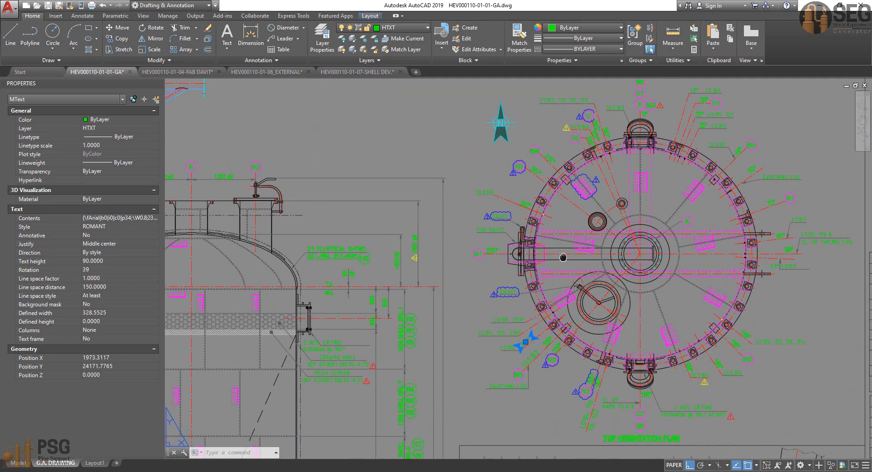
Step: Examine the bottom head's elbowed outlet nozzle F and the adjacent skirt openings SV1-4 and SO1 in the sectional elevation
scroll(563, 257, "down", 4)
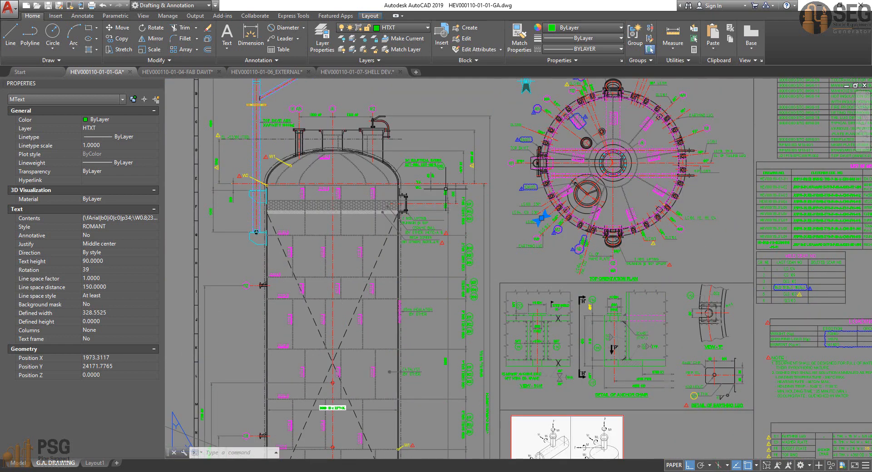
scroll(467, 226, "down", 2)
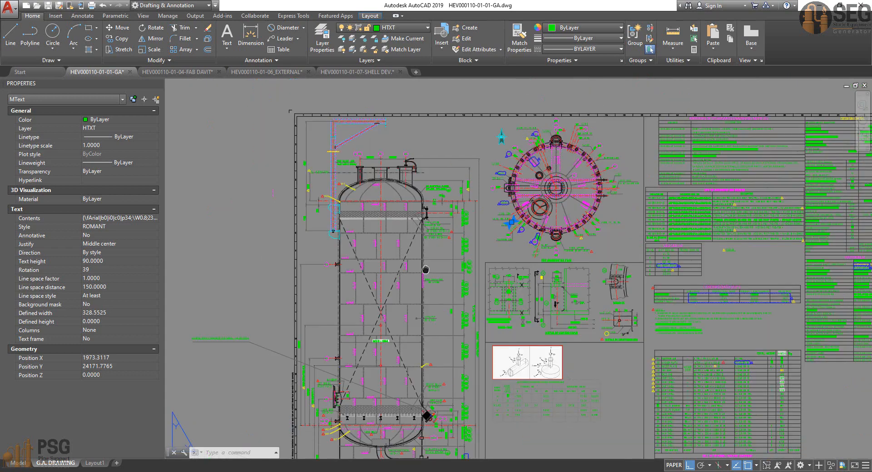
middle_click_drag(426, 224, 437, 164)
middle_click_drag(405, 405, 406, 359)
scroll(406, 359, "up", 6)
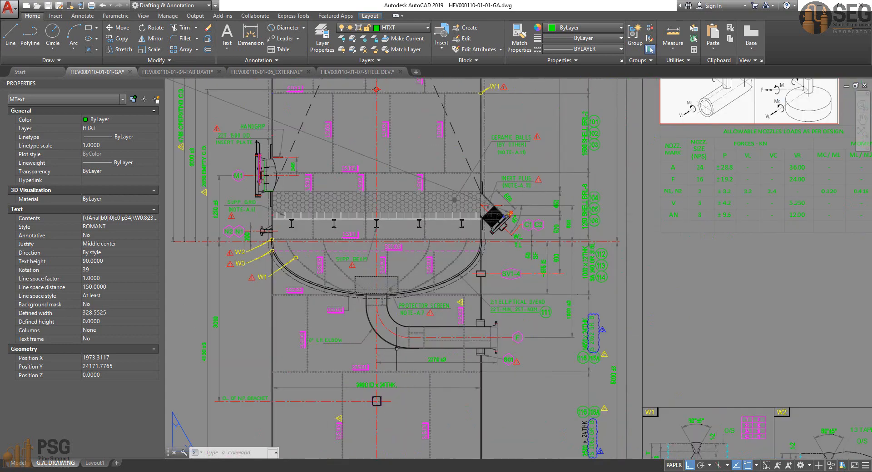
middle_click_drag(467, 324, 483, 277)
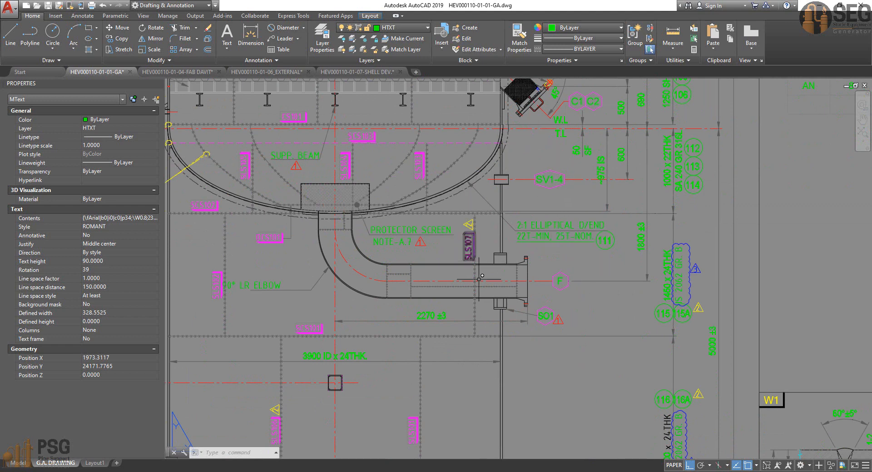
middle_click_drag(497, 314, 520, 301)
scroll(540, 172, "up", 2)
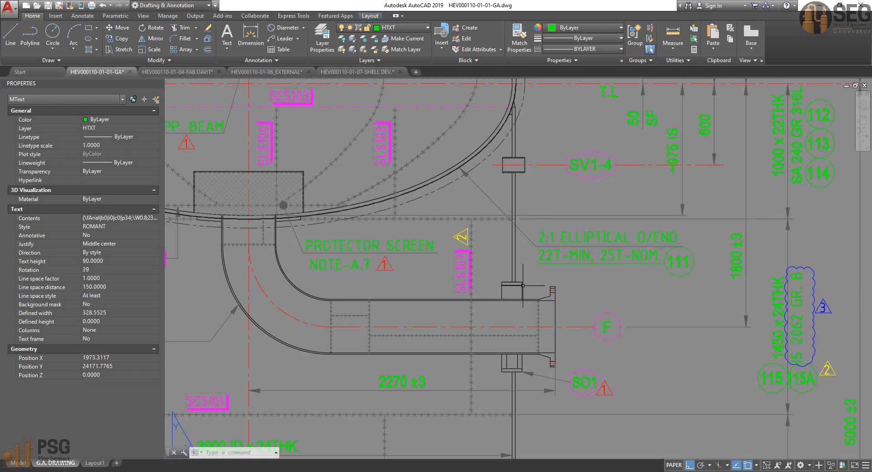
middle_click_drag(484, 243, 526, 195)
scroll(572, 293, "down", 2)
middle_click_drag(572, 292, 613, 246)
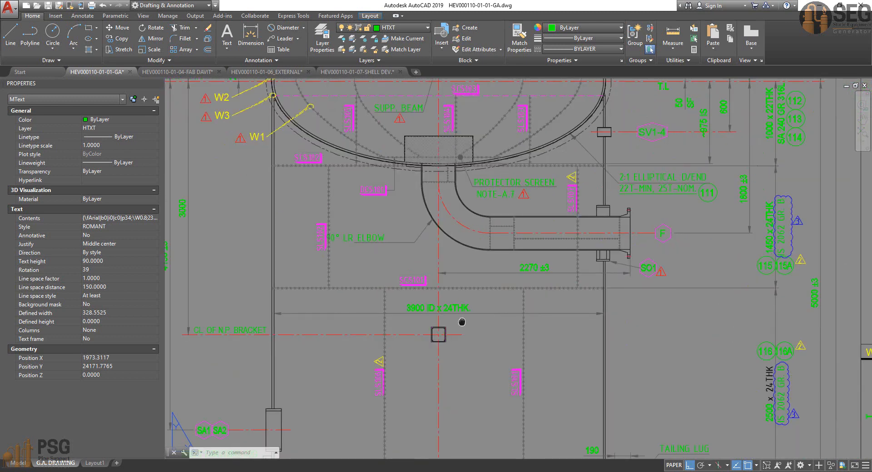
Step: Examine the skirt access openings SA1 and SA2 and the earthing lugs near the vessel base
middle_click_drag(462, 321, 468, 294)
middle_click_drag(330, 372, 335, 343)
scroll(253, 410, "up", 4)
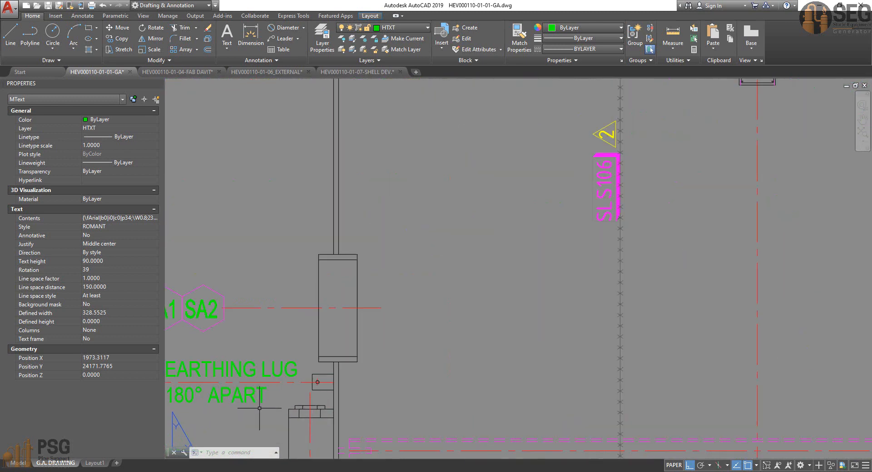
mouse_move(292, 402)
middle_mouse_down()
mouse_move(361, 351)
mouse_move(424, 336)
mouse_move(468, 341)
middle_mouse_up()
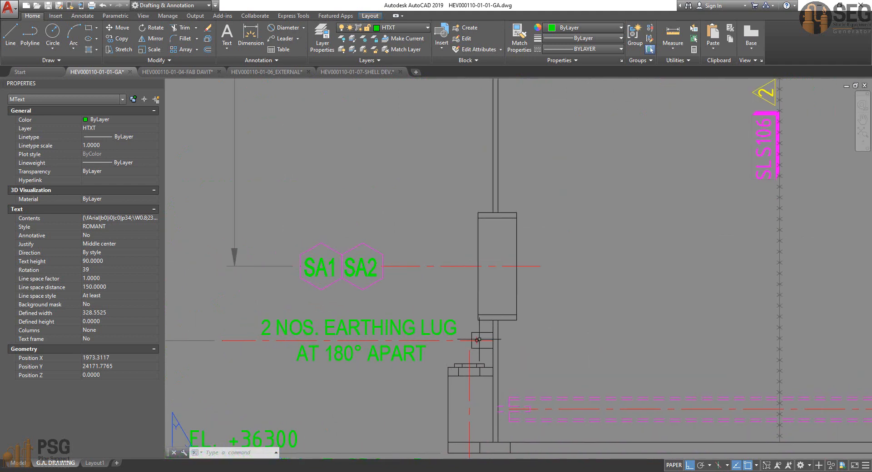
scroll(500, 355, "down", 2)
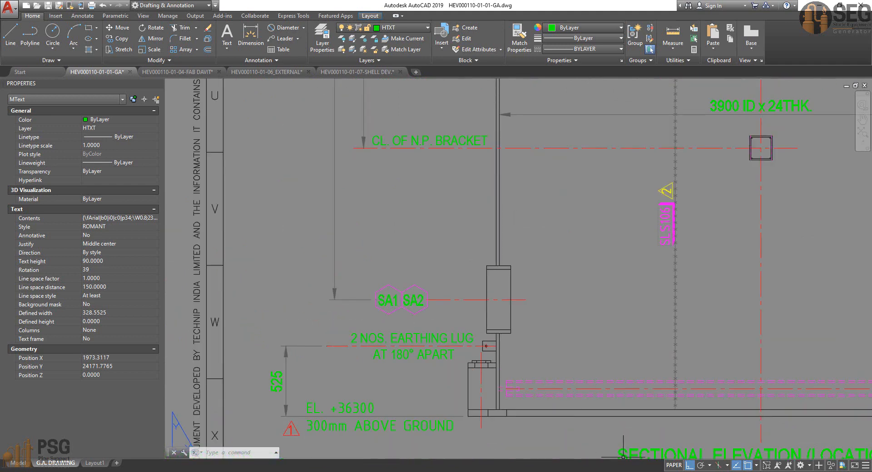
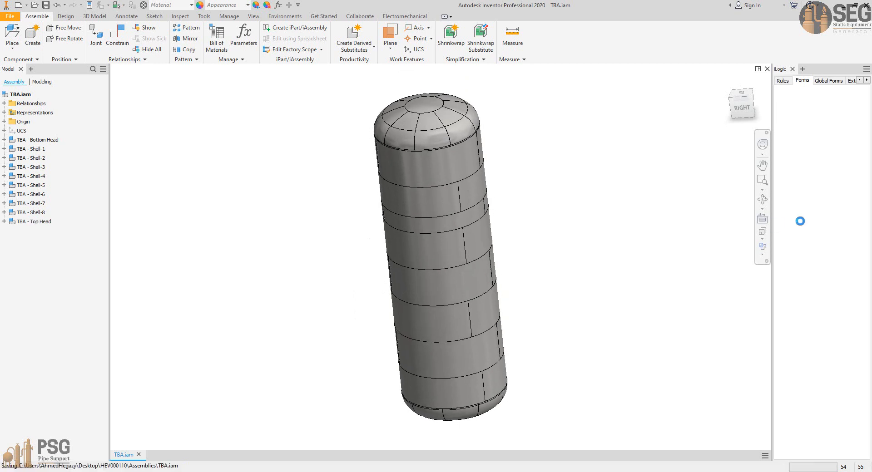
left_click(762, 199)
left_click_drag(529, 259, 462, 366)
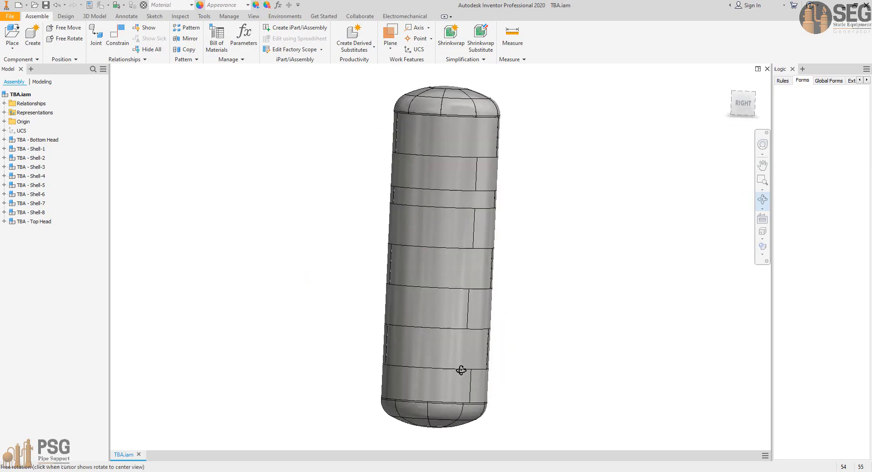
right_click(498, 317)
left_click(509, 318)
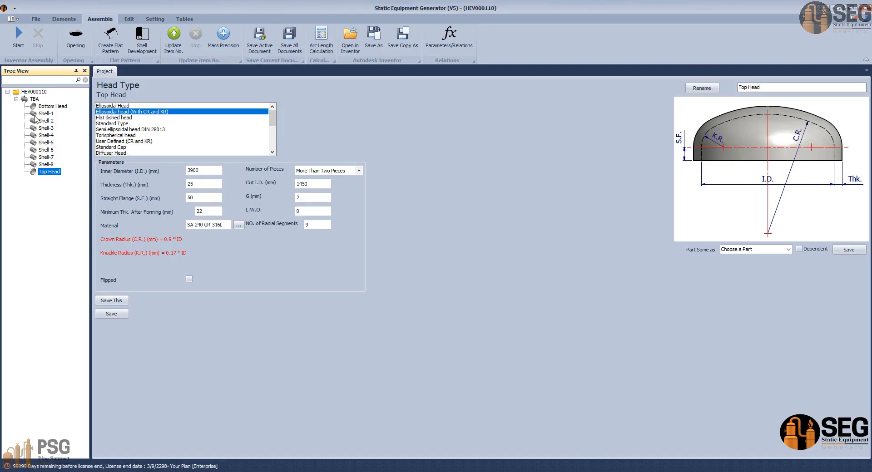
Step: In Static Equipment Generator, add a support skirt named Skirt to the Bottom Head, defined by bottom ID, with a thickness of 24 mm
left_click(50, 107)
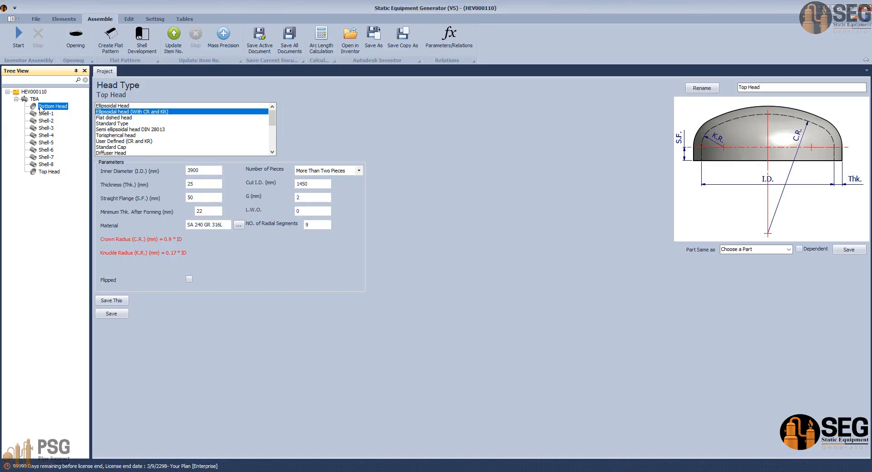
left_click(63, 18)
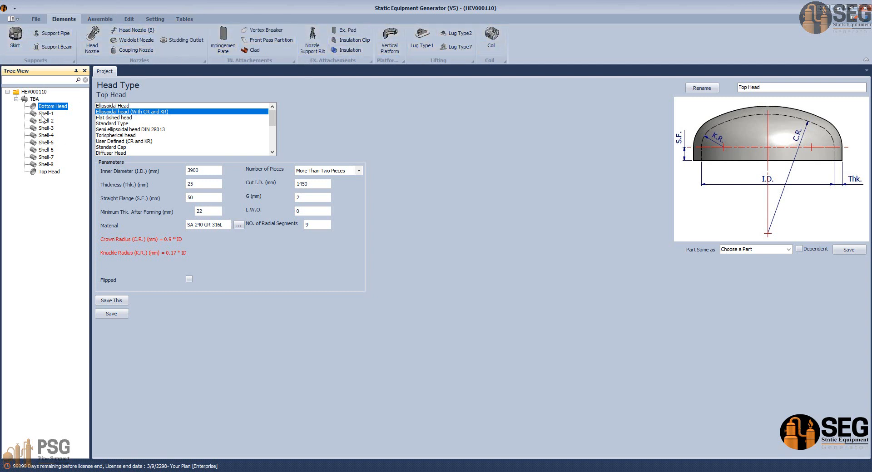
left_click(16, 40)
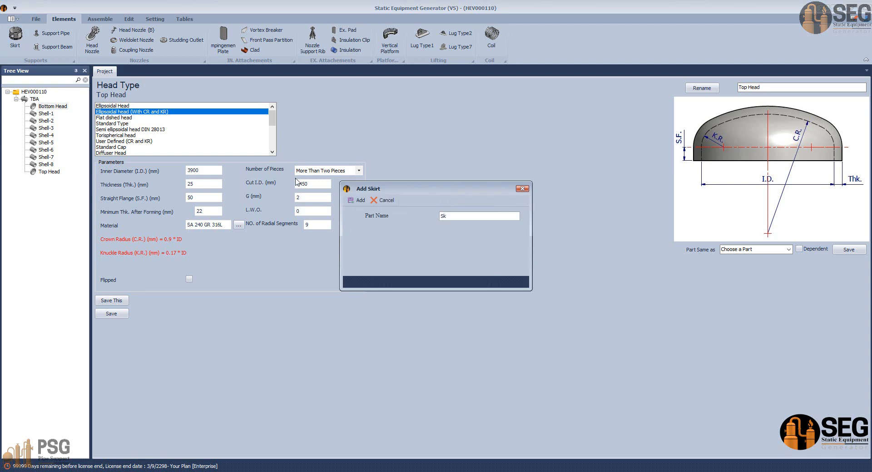
key("Return")
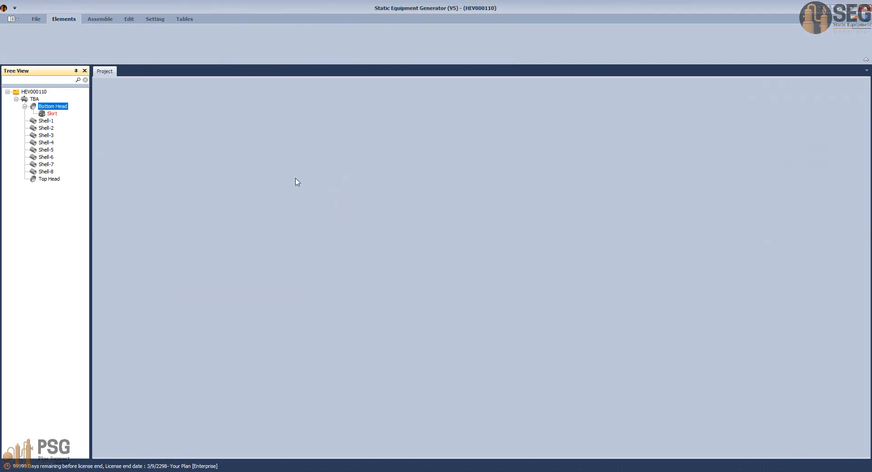
left_click(49, 114)
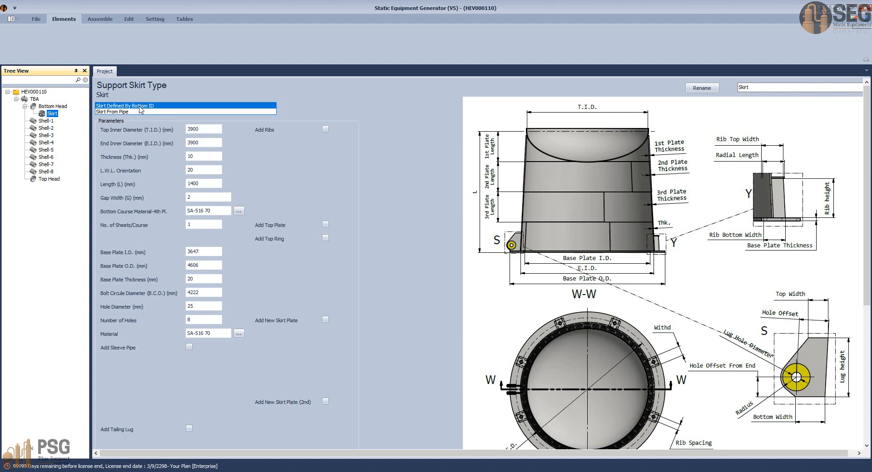
key("Tab")
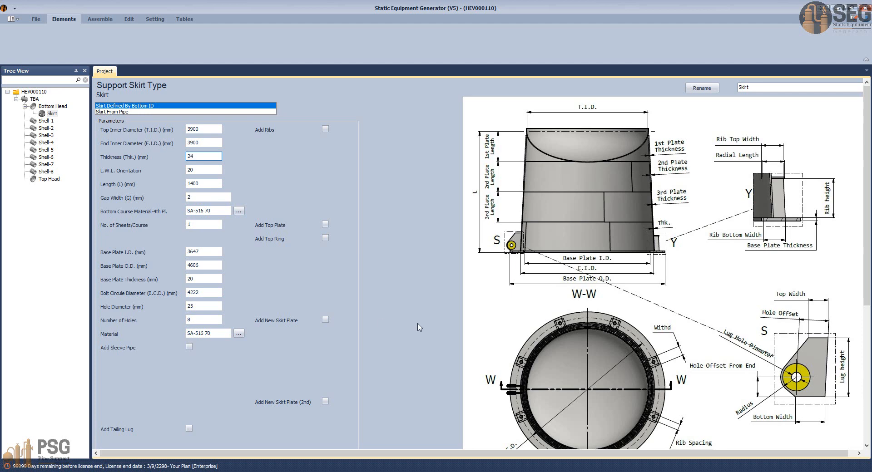
left_click(596, 471)
left_click(472, 438)
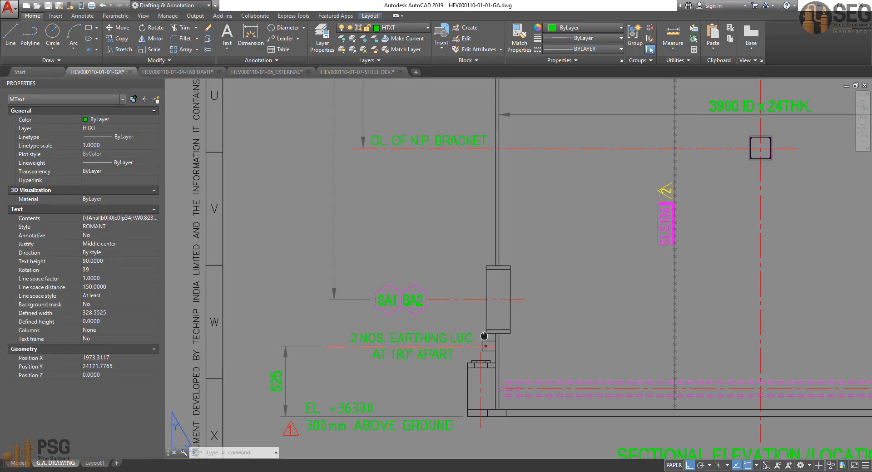
middle_click_drag(484, 337, 345, 325)
scroll(545, 284, "down", 2)
mouse_move(545, 284)
middle_mouse_down()
mouse_move(446, 306)
mouse_move(424, 352)
middle_mouse_up()
middle_click_drag(498, 321, 528, 324)
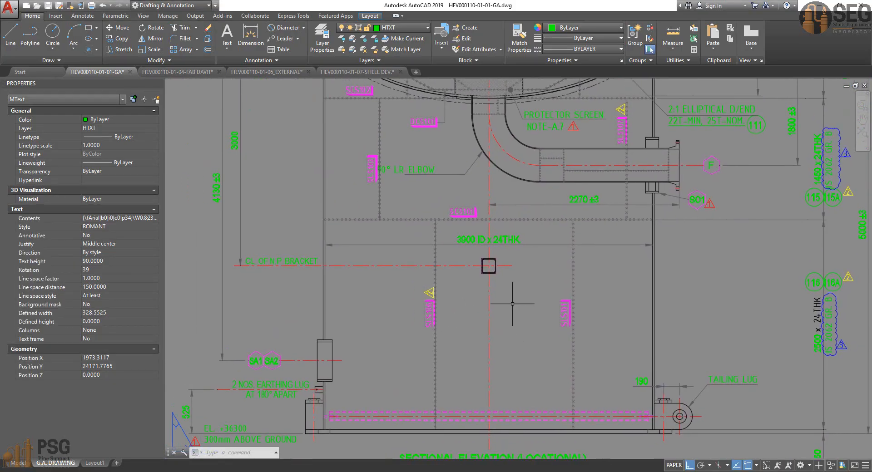
middle_click_drag(503, 239, 487, 335)
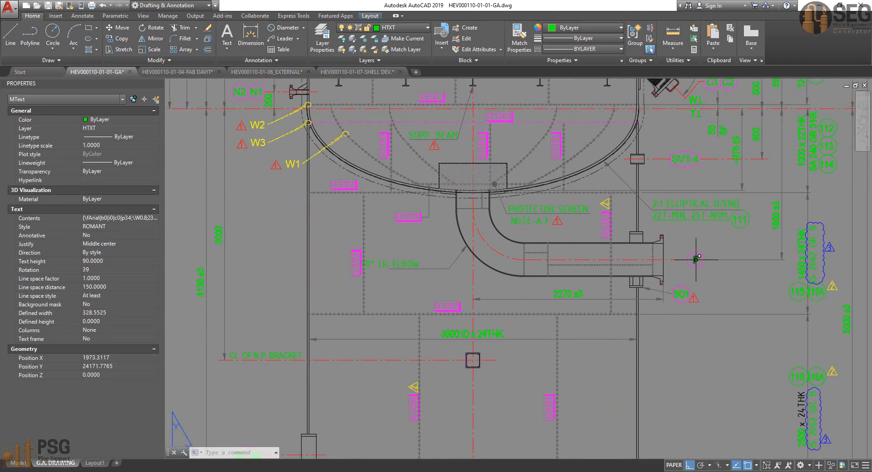
Step: Examine the height, thickness and material notes of the individual skirt courses beside the sectional elevation
mouse_move(696, 261)
middle_mouse_down()
mouse_move(675, 286)
mouse_move(615, 281)
middle_mouse_up()
scroll(689, 184, "up", 4)
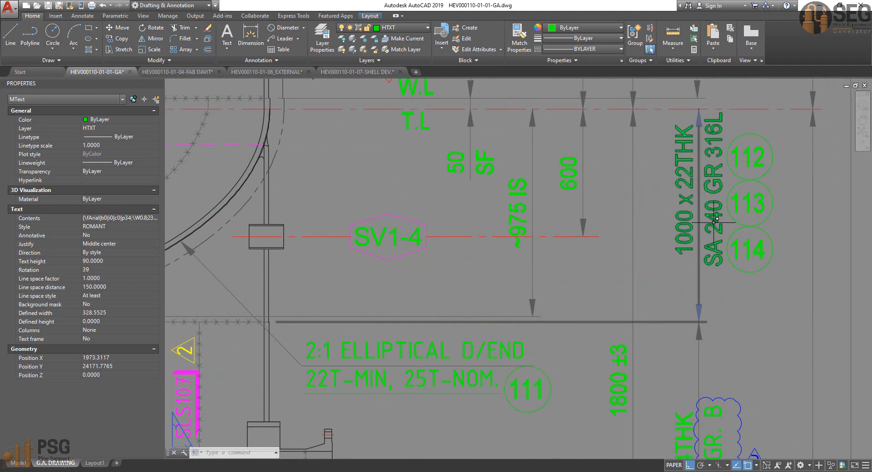
middle_click_drag(713, 222, 707, 234)
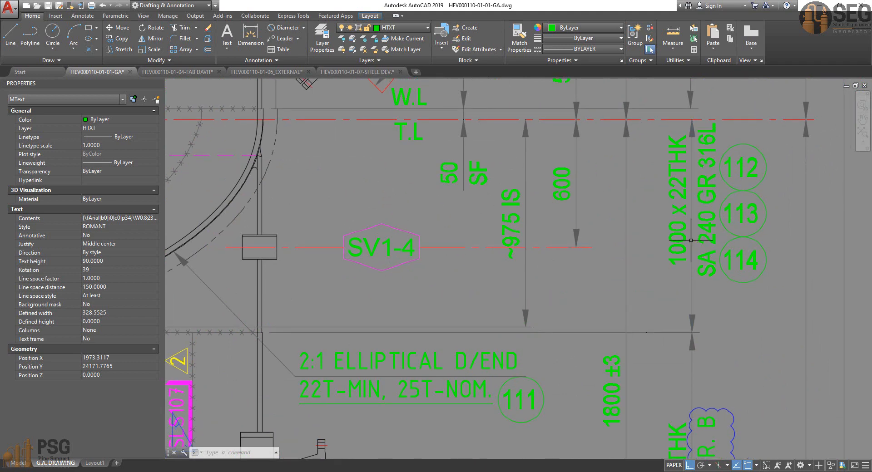
scroll(680, 194, "down", 2)
mouse_move(699, 378)
middle_mouse_down()
mouse_move(695, 279)
mouse_move(673, 209)
middle_mouse_up()
scroll(672, 209, "up", 2)
scroll(677, 241, "down", 2)
middle_click_drag(621, 257, 609, 225)
scroll(609, 226, "down", 2)
mouse_move(424, 248)
middle_mouse_down()
mouse_move(455, 237)
mouse_move(519, 264)
middle_mouse_up()
scroll(583, 223, "down", 2)
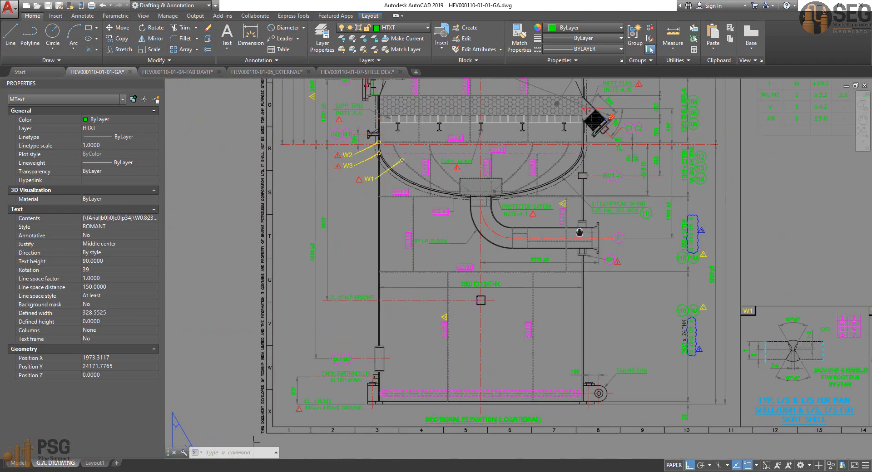
middle_click_drag(582, 223, 580, 216)
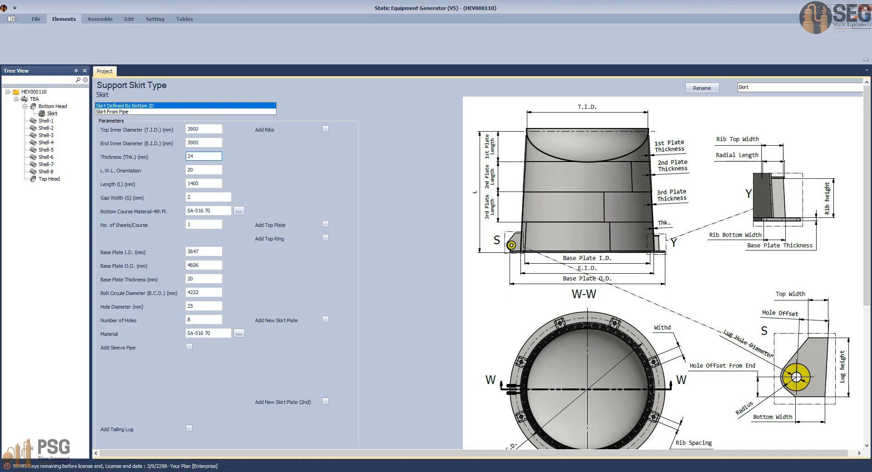
Step: Examine the longitudinal weld seams around the bottom head and upper skirt in the AutoCAD sectional elevation
mouse_move(556, 464)
left_click(558, 426)
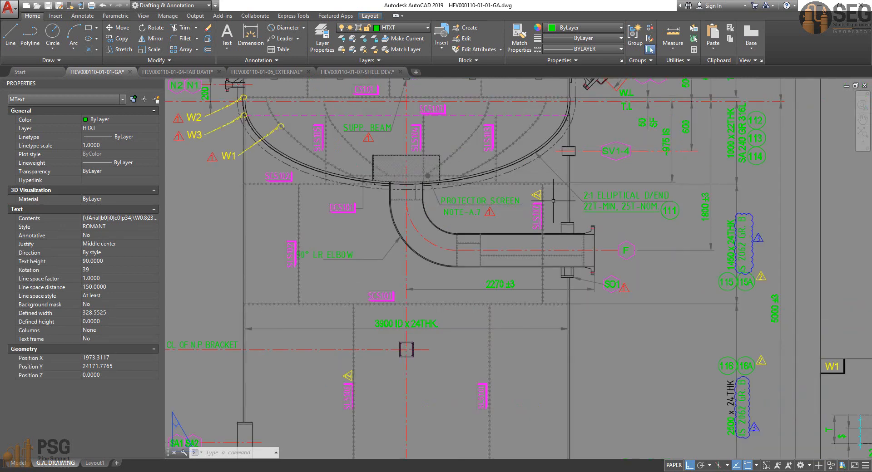
middle_click_drag(553, 200, 631, 295)
scroll(590, 253, "up", 2)
left_click(572, 220)
left_click(541, 233)
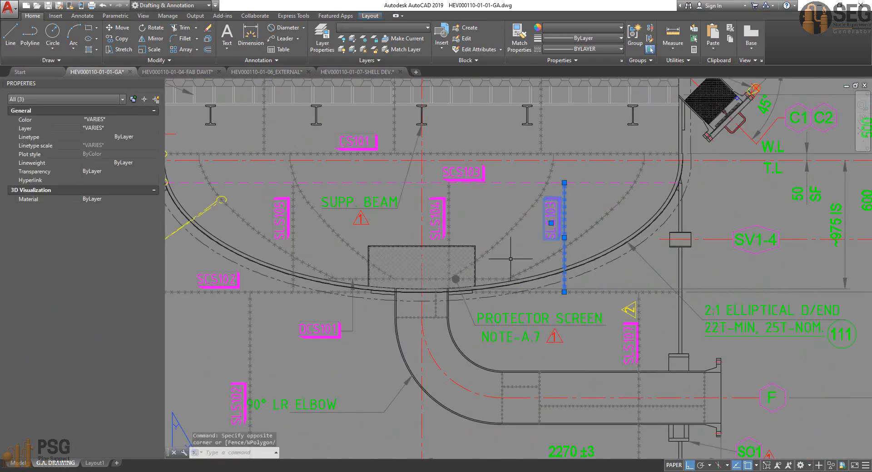
middle_click_drag(432, 235, 459, 234)
key("Escape")
scroll(386, 261, "down", 2)
mouse_move(424, 304)
middle_mouse_down()
mouse_move(424, 313)
mouse_move(426, 181)
middle_mouse_up()
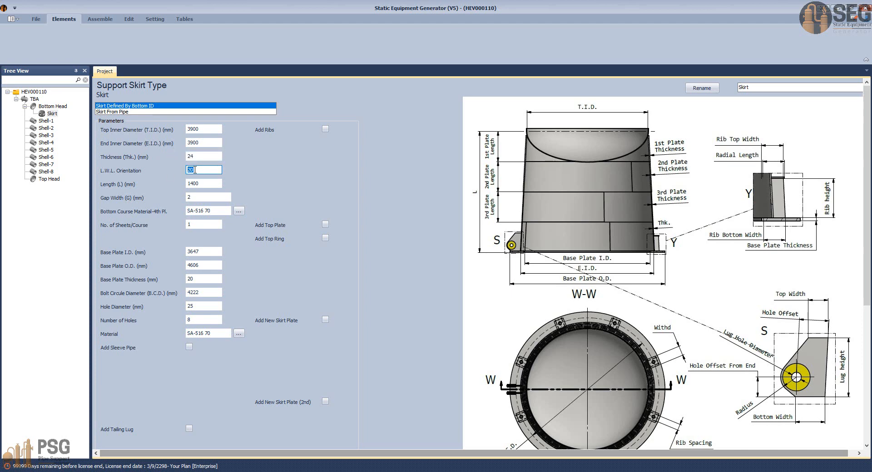
Step: In Static Equipment Generator, set the skirt's L.W.L. orientation to 45 and its length to 5000 mm
type("45")
key("Tab")
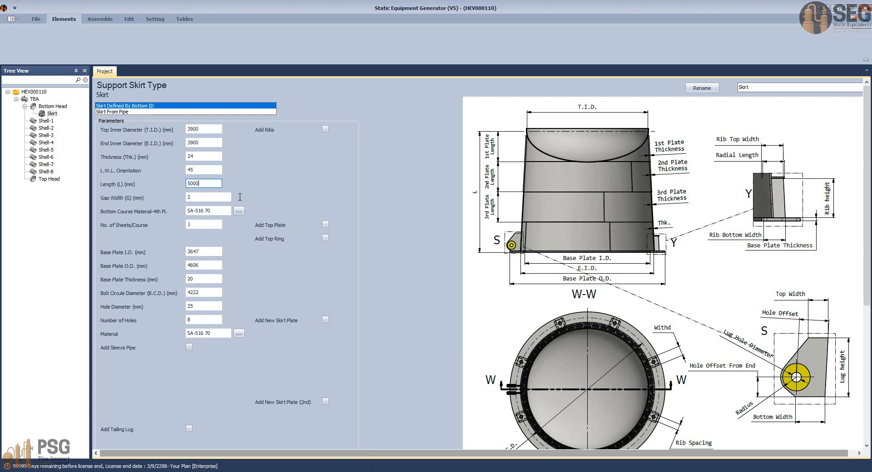
Step: Check the skirt's overall height dimension in the AutoCAD elevation, from the head tangent line down to the base plate and tailing lug
left_click(608, 471)
left_click(470, 438)
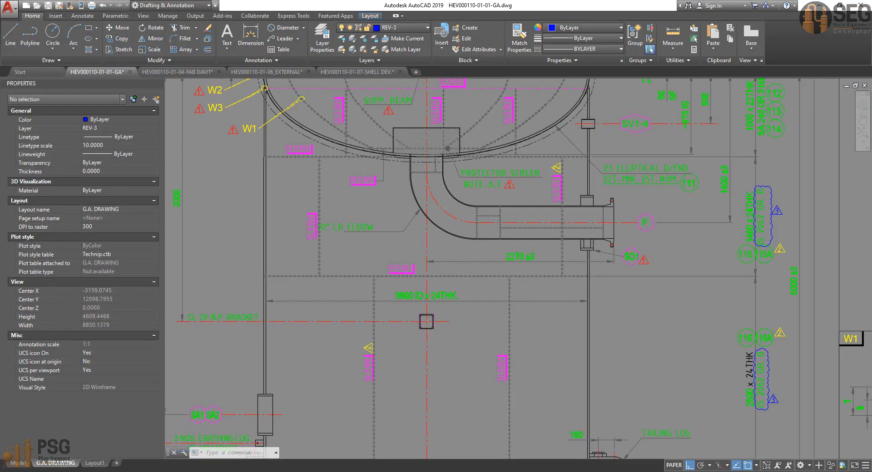
scroll(500, 314, "down", 4)
middle_click_drag(592, 312, 581, 285)
scroll(581, 286, "up", 4)
left_click(596, 242)
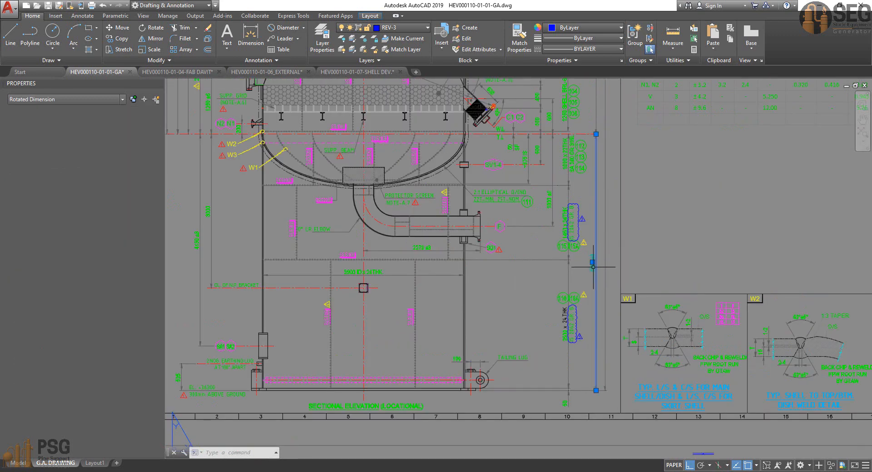
scroll(594, 132, "up", 6)
scroll(578, 138, "down", 4)
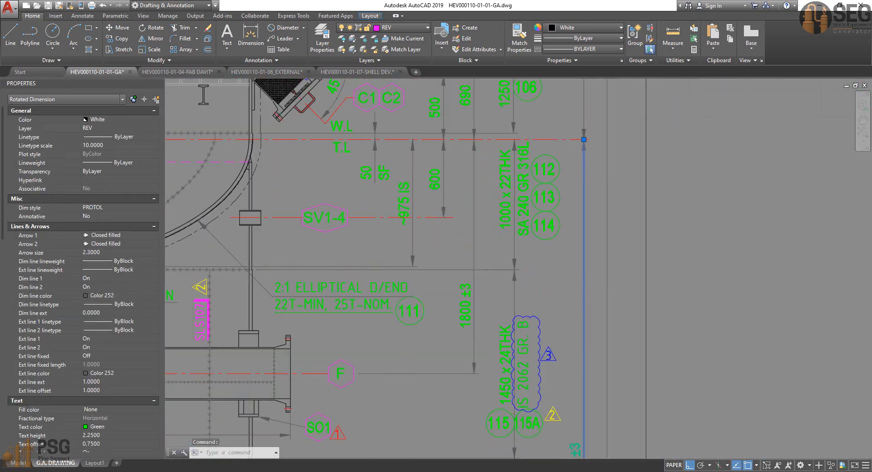
middle_click_drag(564, 233, 581, 142)
middle_click_drag(592, 242, 593, 106)
scroll(590, 330, "up", 2)
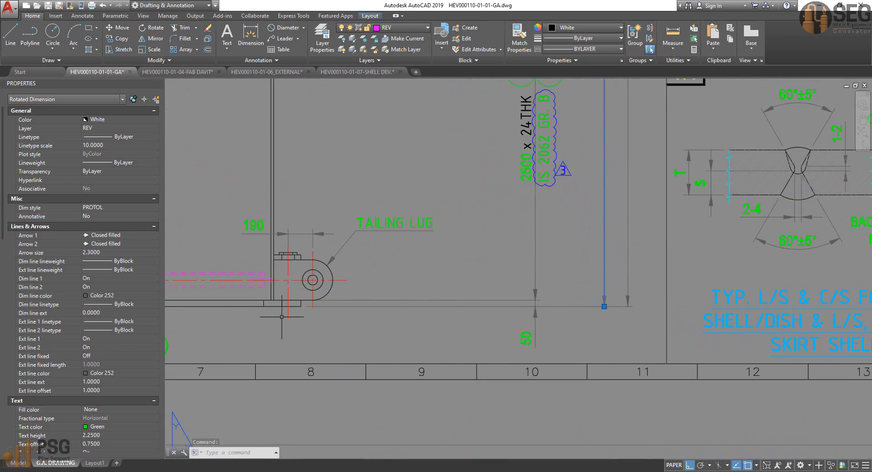
scroll(613, 398, "down", 4)
middle_click_drag(581, 236, 604, 236)
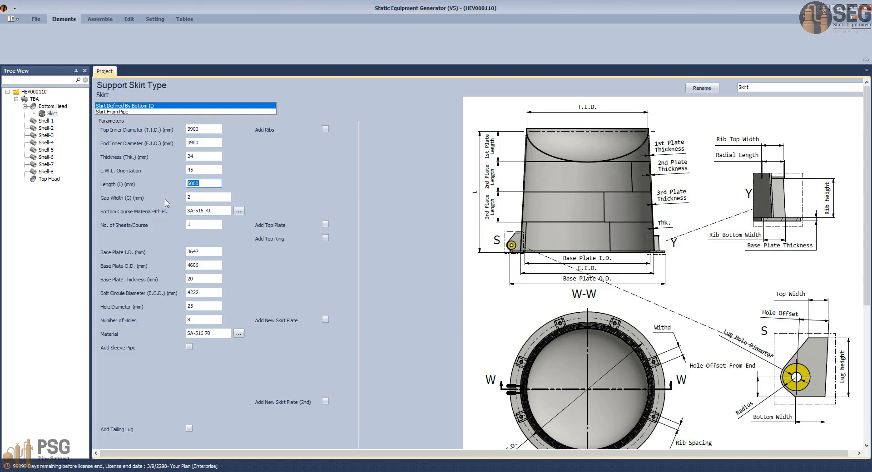
Step: Copy the material IS 2062 GR. B from the AutoCAD note for the 2500 x 24THK course into the skirt's bottom course material
left_click(188, 198)
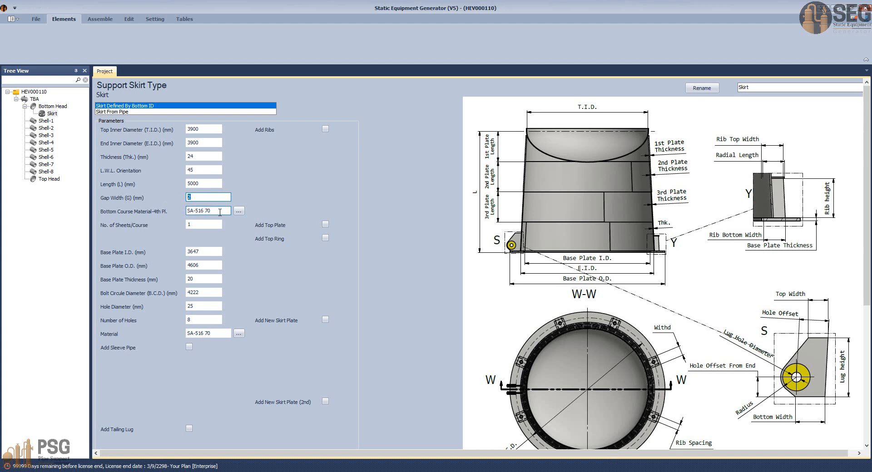
key("Tab")
left_click(609, 471)
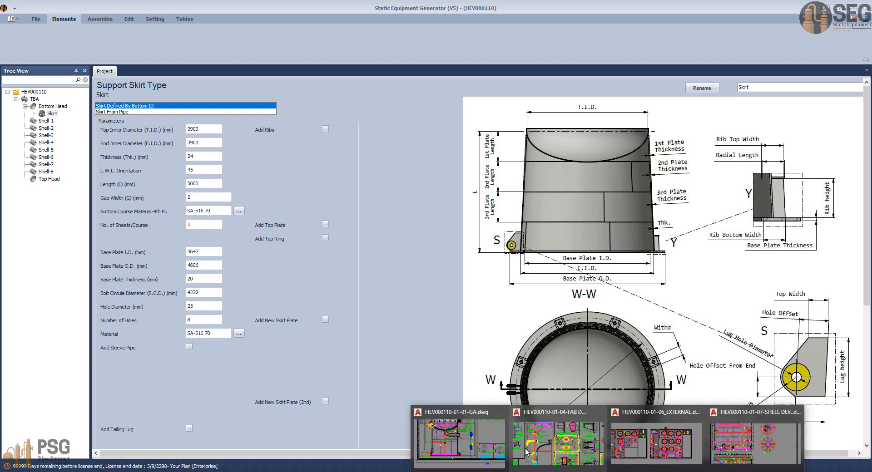
left_click(459, 443)
key("Escape")
scroll(608, 301, "up", 4)
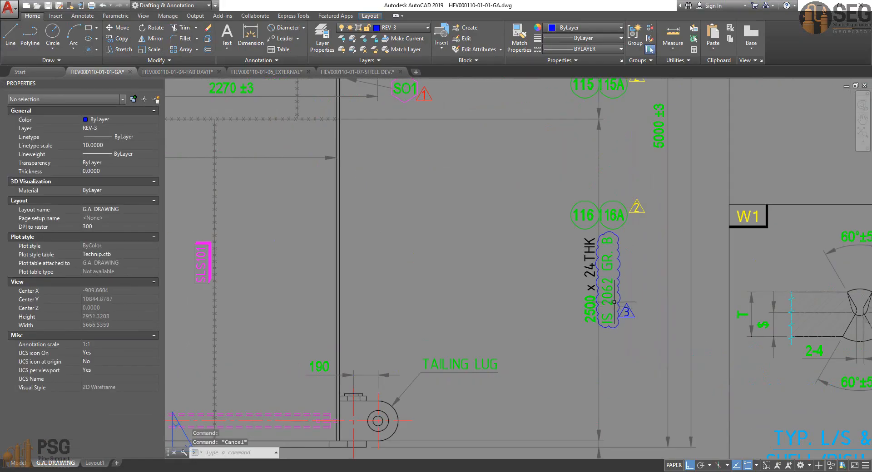
left_click(599, 295)
double_click(605, 296)
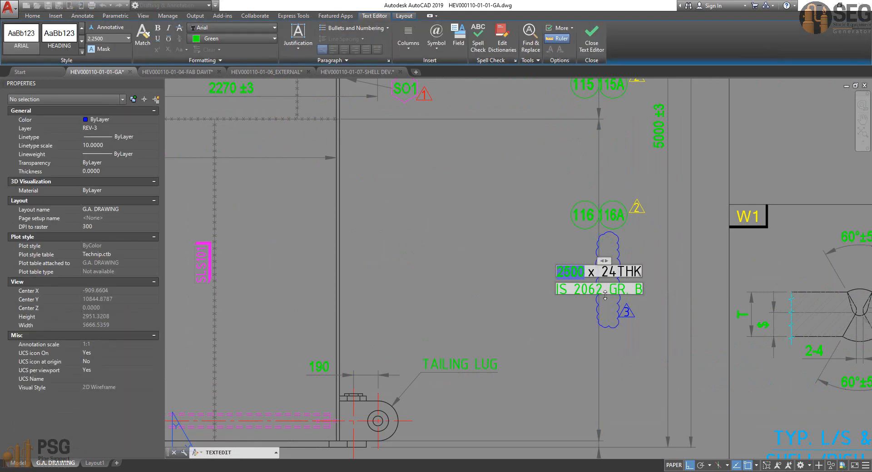
triple_click(560, 289)
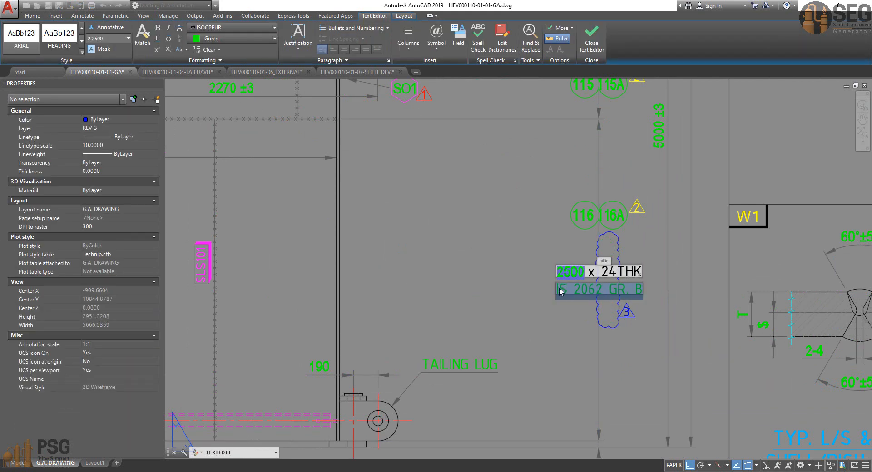
left_click(619, 430)
left_click(209, 471)
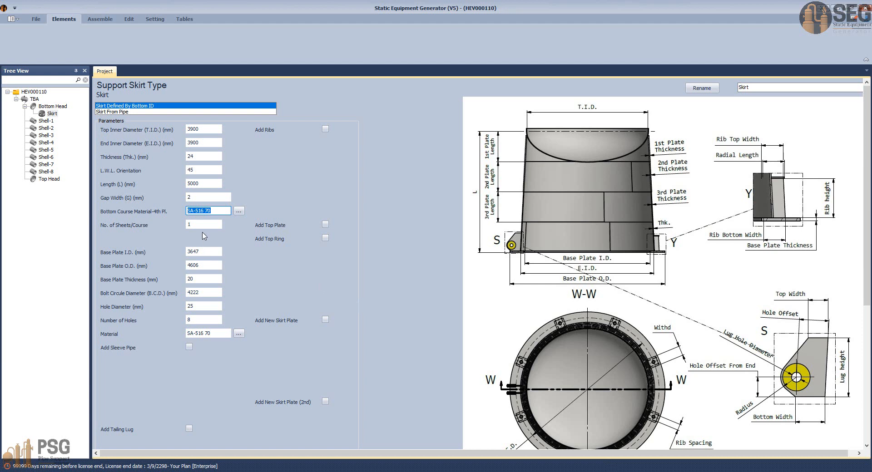
type("IS 2062 GR. B")
Step: Check the lower skirt course's longitudinal weld seams in the AutoCAD elevation and set the skirt's number of sheets per course to 2
left_click(199, 226)
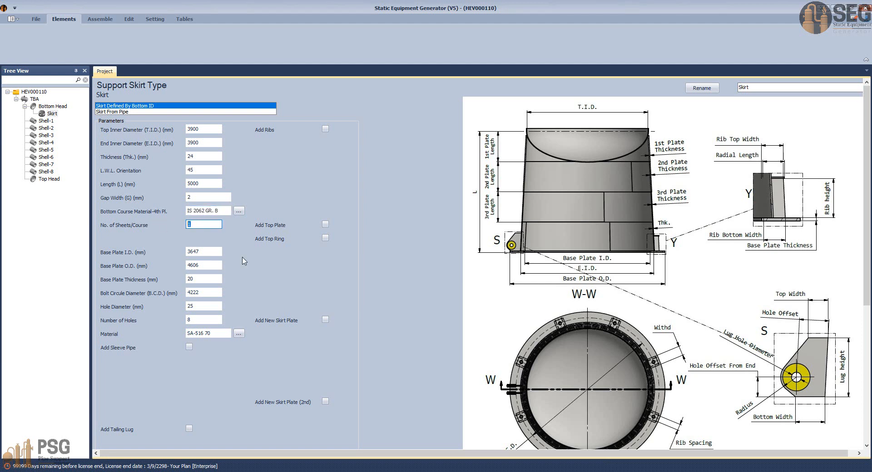
mouse_move(609, 470)
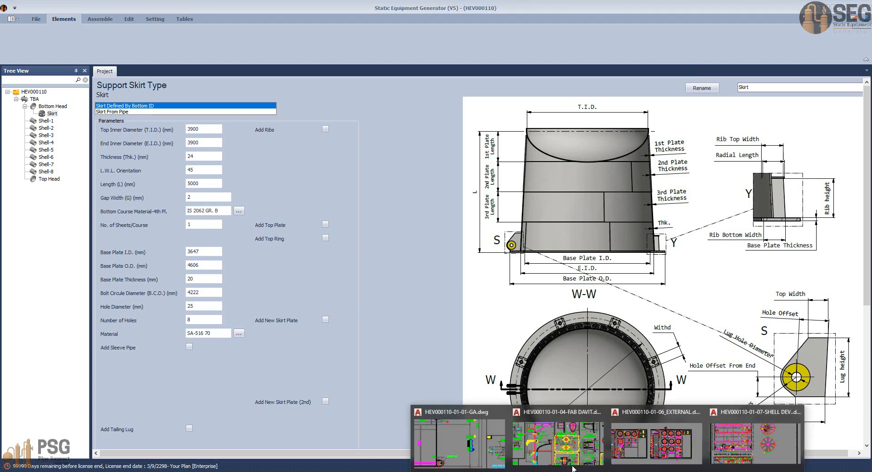
left_click(464, 437)
middle_click_drag(431, 361, 637, 314)
left_click(530, 284)
left_click(495, 306)
key("Escape")
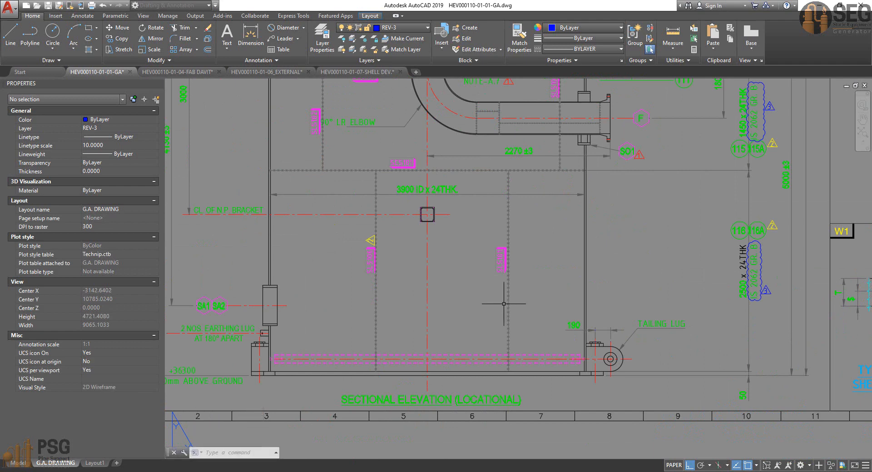
left_click(517, 296)
left_click(489, 309)
key("Escape")
left_click(389, 294)
left_click(371, 306)
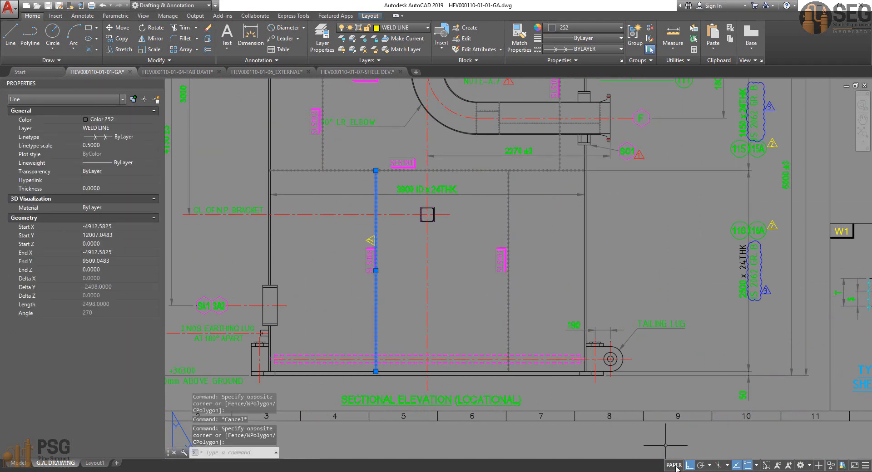
key("Escape")
left_click(667, 470)
type("2")
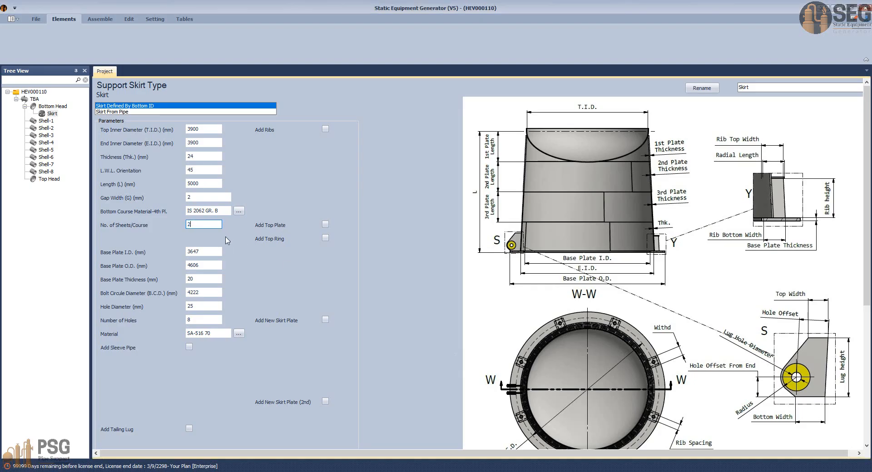
Step: Enable the first additional skirt plate in the skirt definition
left_click(220, 252)
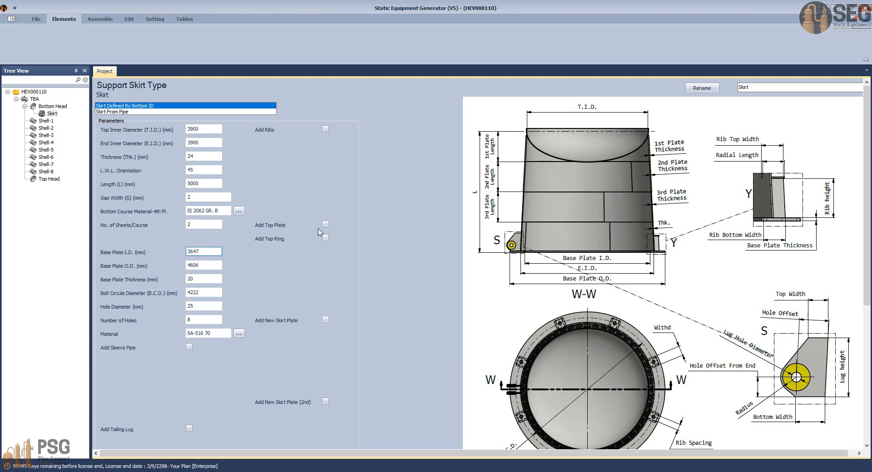
scroll(331, 328, "down", 3)
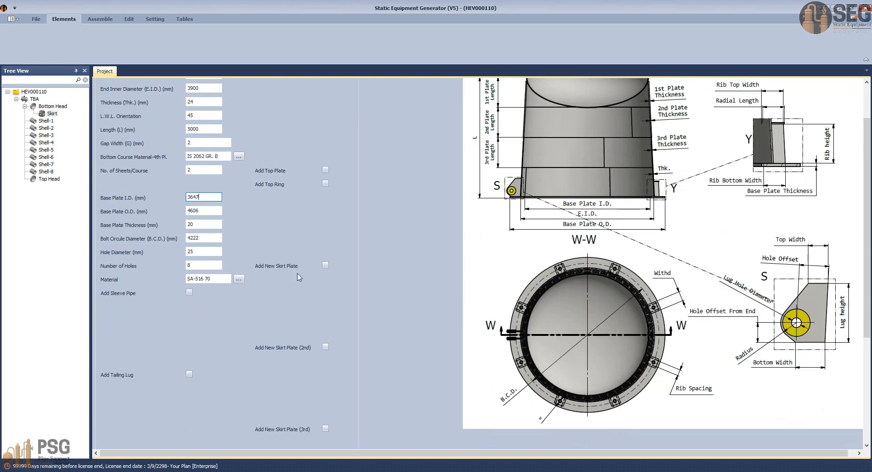
left_click(325, 265)
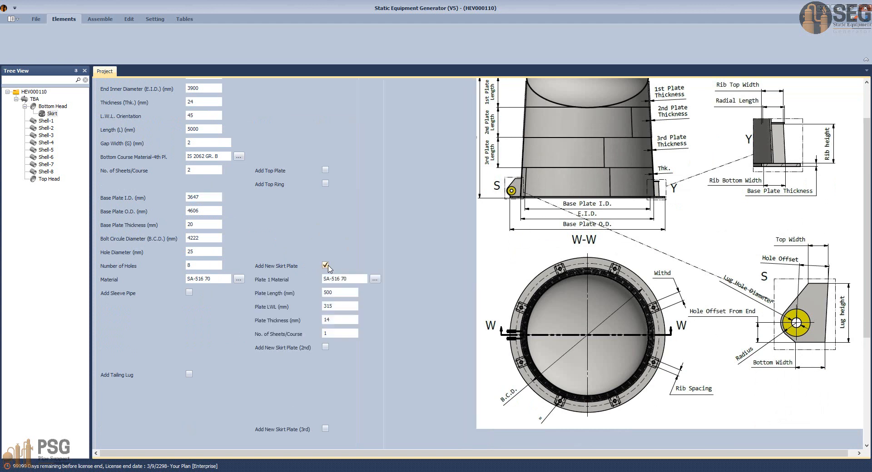
left_click(325, 265)
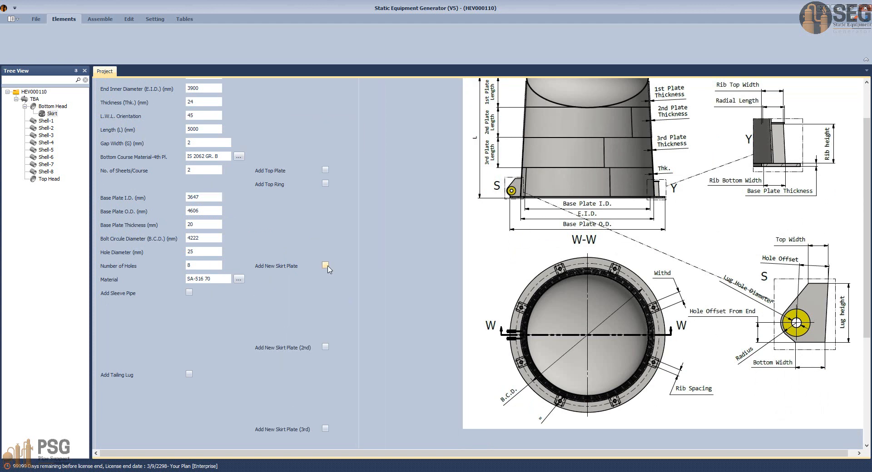
left_click(325, 265)
left_click(357, 280)
left_click(608, 471)
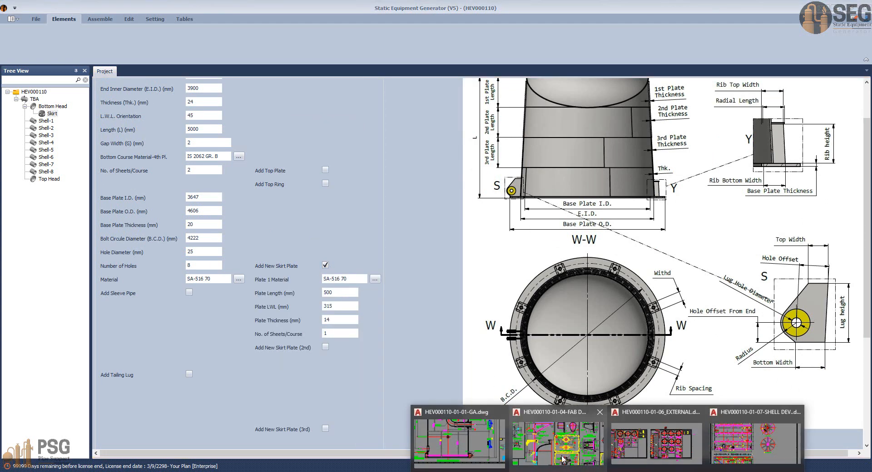
left_click(483, 433)
middle_click_drag(737, 199, 698, 304)
key("Escape")
key("Escape")
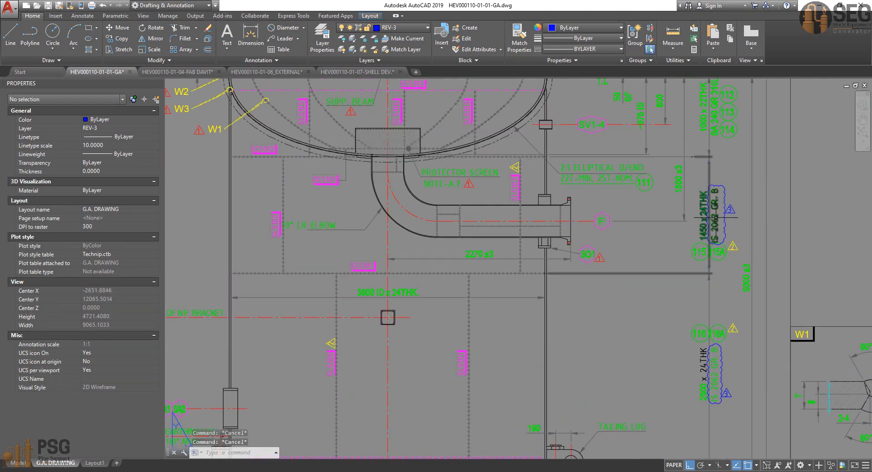
middle_click_drag(720, 164, 701, 252)
left_click(697, 198)
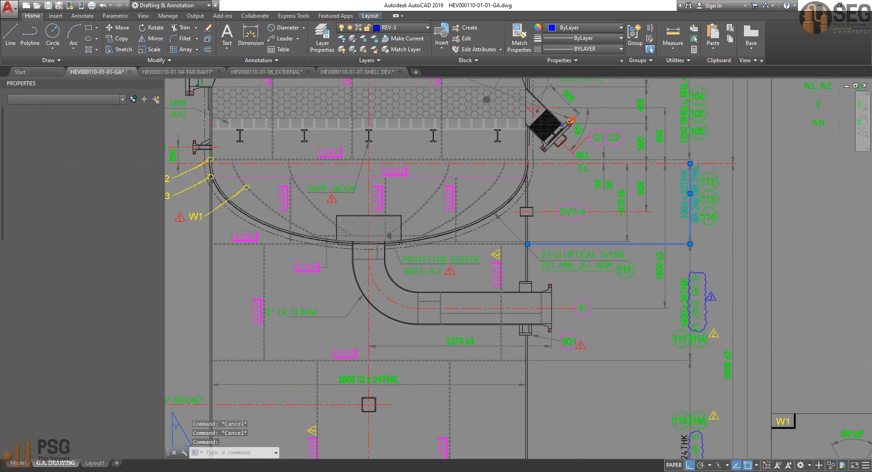
double_click(695, 199)
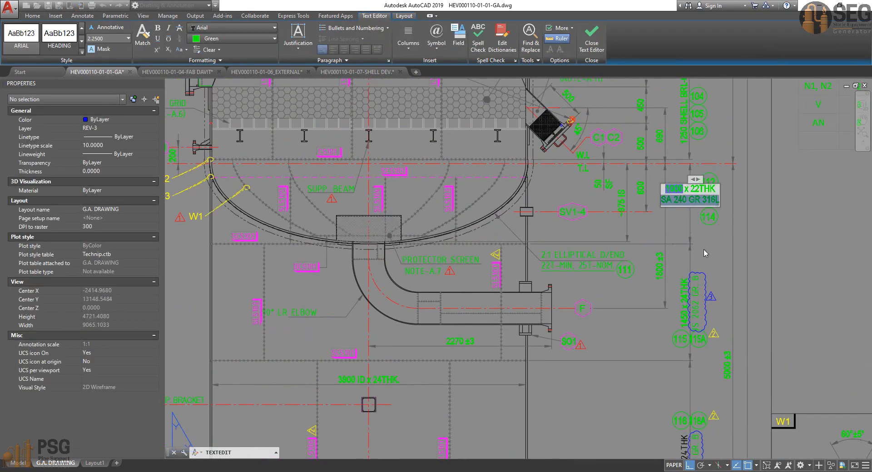
key("Escape")
key("Escape")
key("Escape")
Step: In Static Equipment Generator, set skirt plate 1's material to SA 240 GR 316L and its length to 1000 mm
left_click(681, 471)
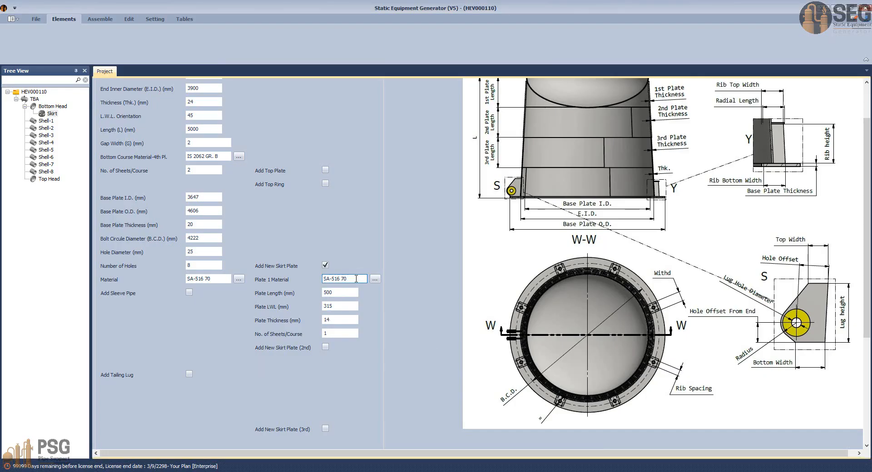
left_click_drag(356, 279, 286, 287)
type("SA 240 GR 316L")
left_click(338, 292)
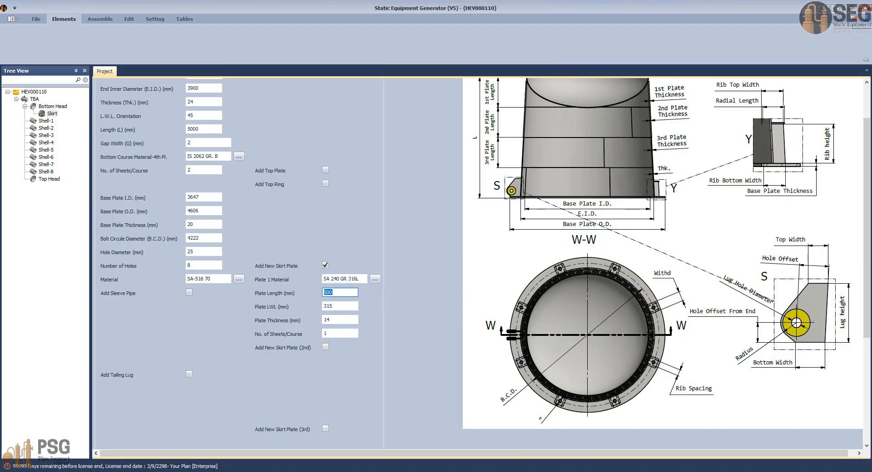
left_click(602, 471)
left_click(472, 440)
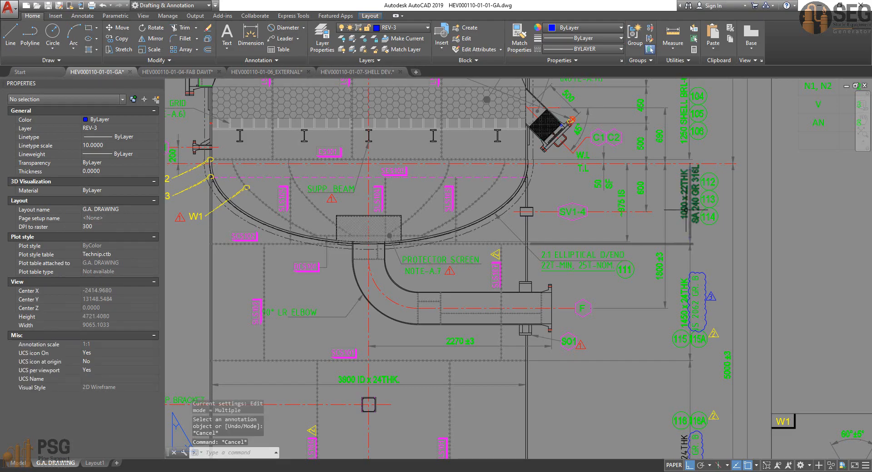
key("alt+Tab")
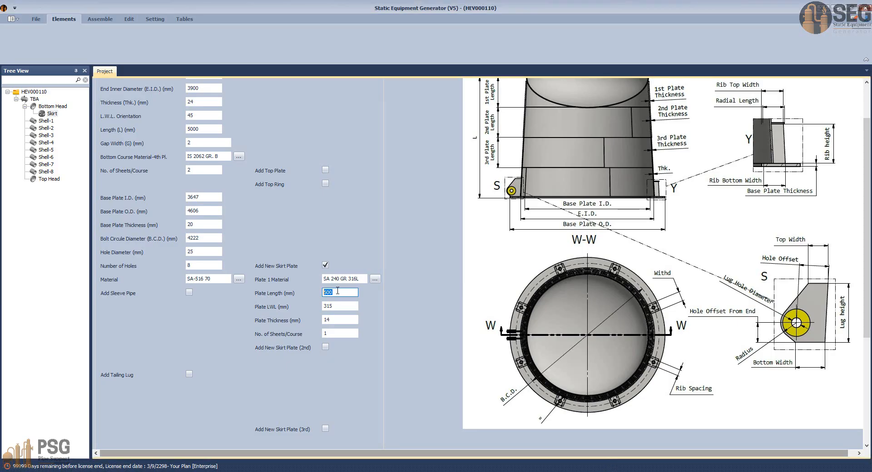
type("1000")
key("Tab")
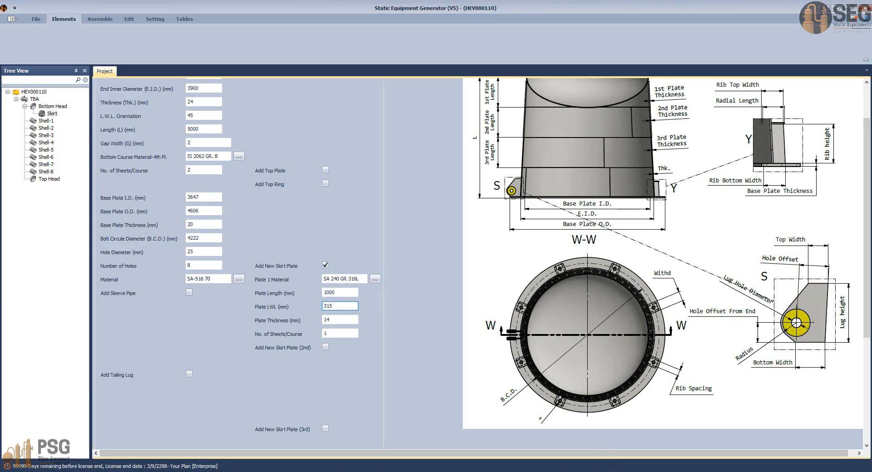
Step: Examine the longitudinal weld seam labels around the bottom head and top skirt course in the AutoCAD elevation
mouse_move(629, 471)
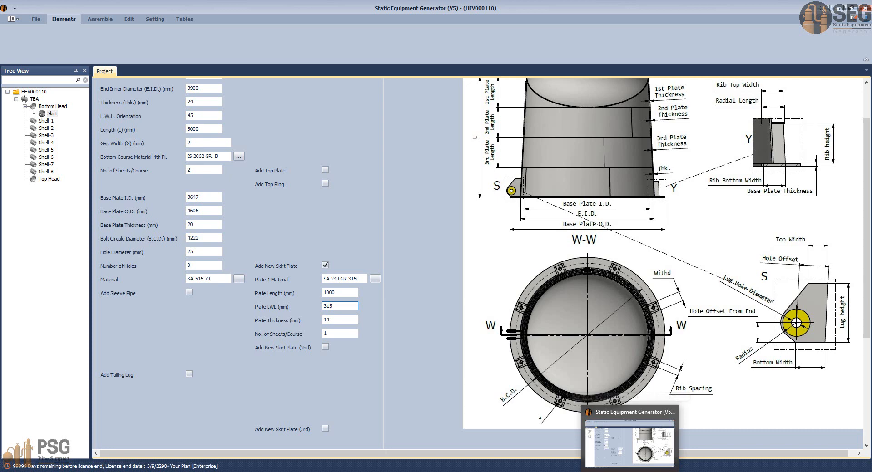
mouse_move(585, 470)
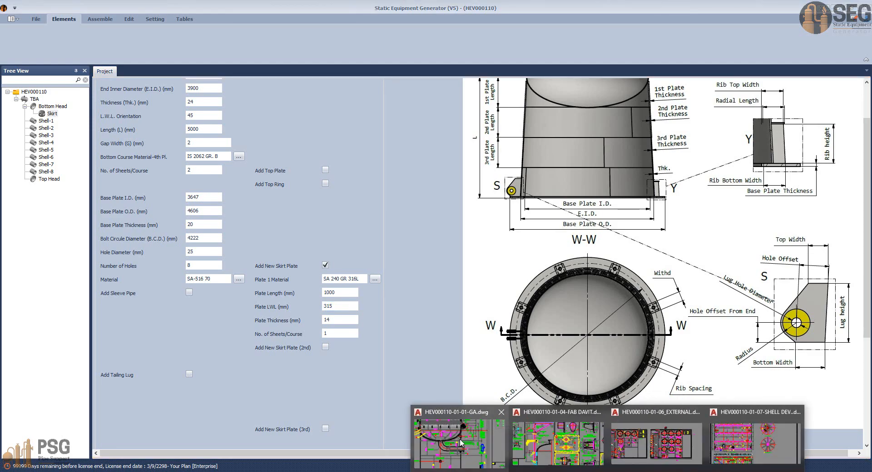
left_click(460, 438)
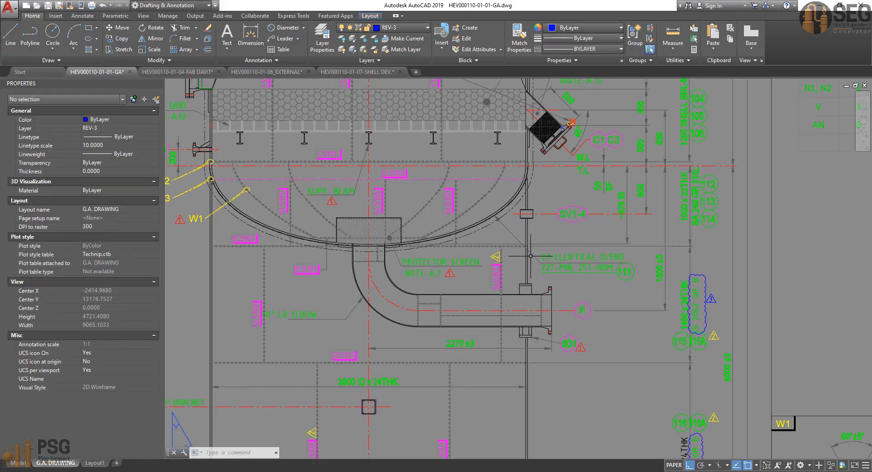
scroll(492, 248, "up", 2)
scroll(450, 209, "up", 2)
scroll(453, 226, "down", 3)
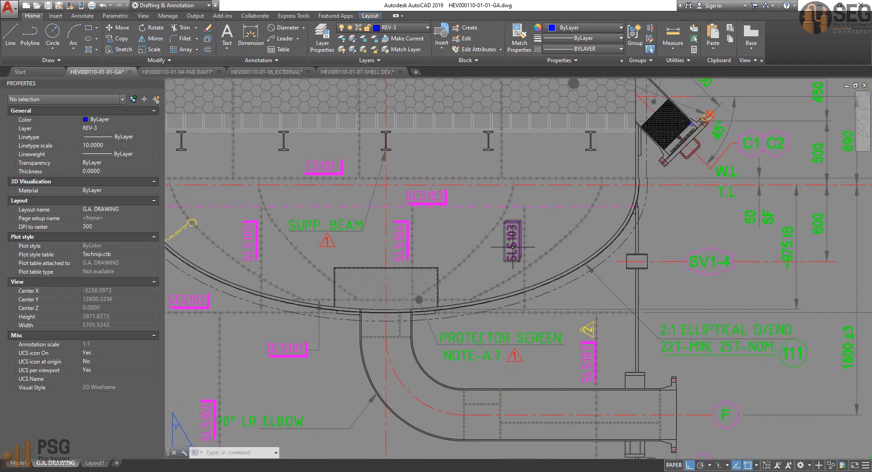
middle_click_drag(508, 248, 510, 250)
scroll(509, 250, "down", 3)
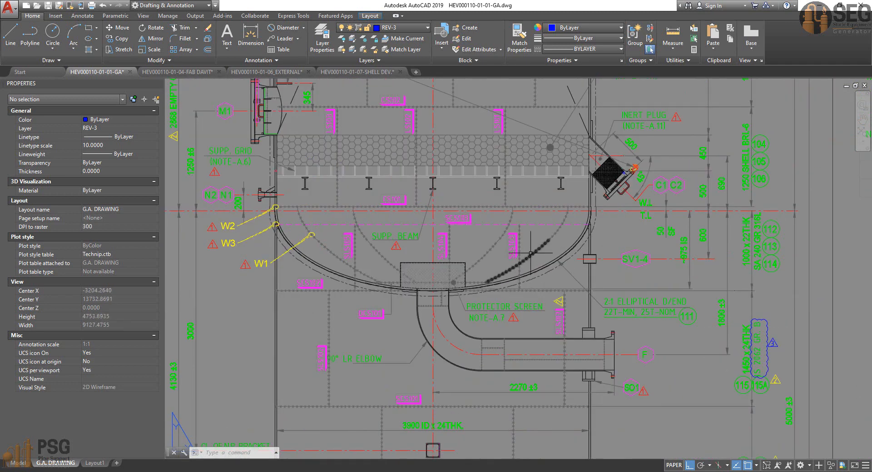
Step: Check the skirt seam orientations in the AutoCAD plan view and set plate 1's LWL to 45 in Static Equipment Generator
middle_click_drag(441, 300, 302, 411)
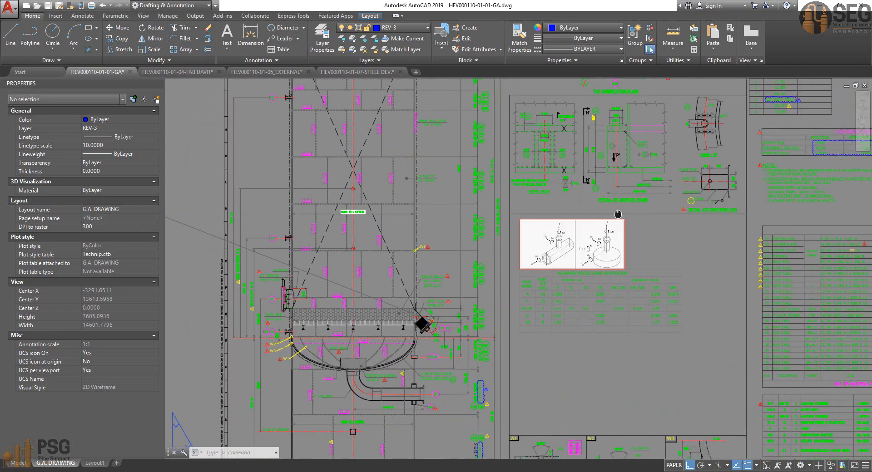
middle_click_drag(619, 214, 545, 307)
middle_click_drag(648, 180, 550, 321)
middle_click_drag(600, 187, 602, 190)
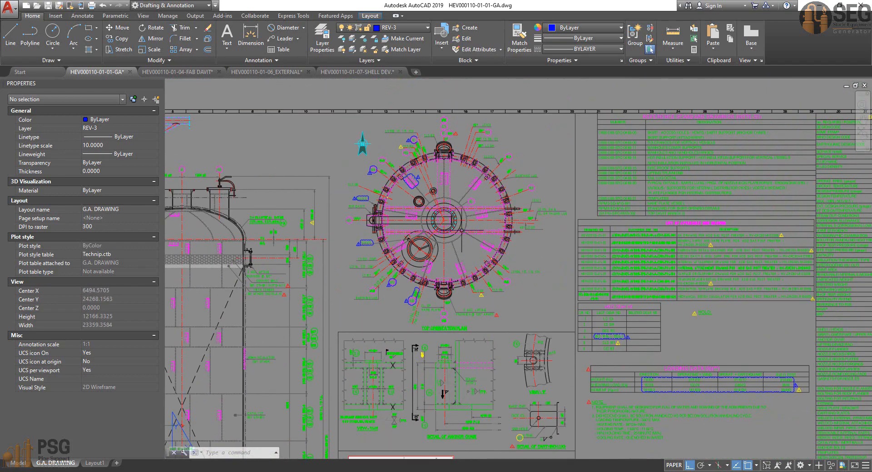
scroll(470, 234, "up", 4)
middle_click_drag(511, 257, 521, 242)
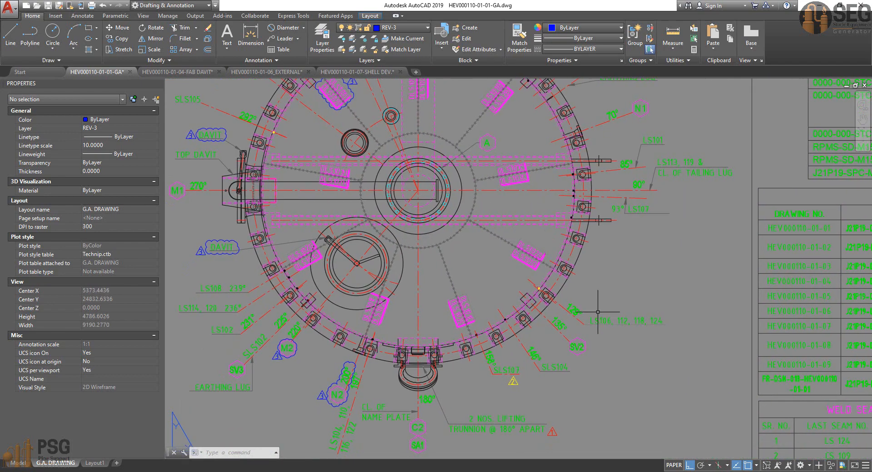
middle_click_drag(592, 326, 581, 418)
middle_click_drag(578, 234, 594, 298)
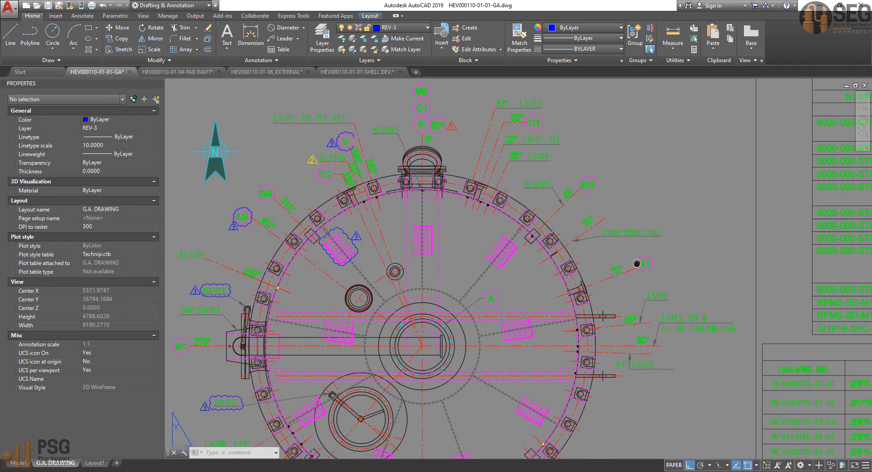
middle_click_drag(636, 264, 625, 182)
middle_click_drag(612, 252, 625, 202)
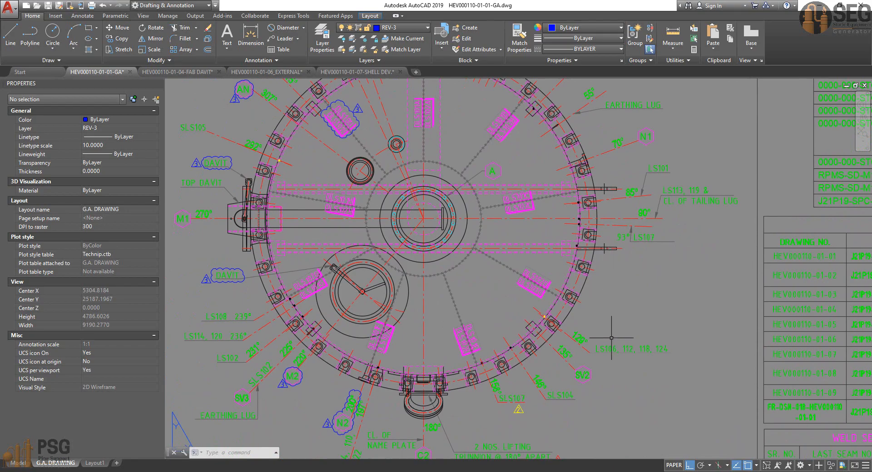
middle_click_drag(613, 341, 619, 305)
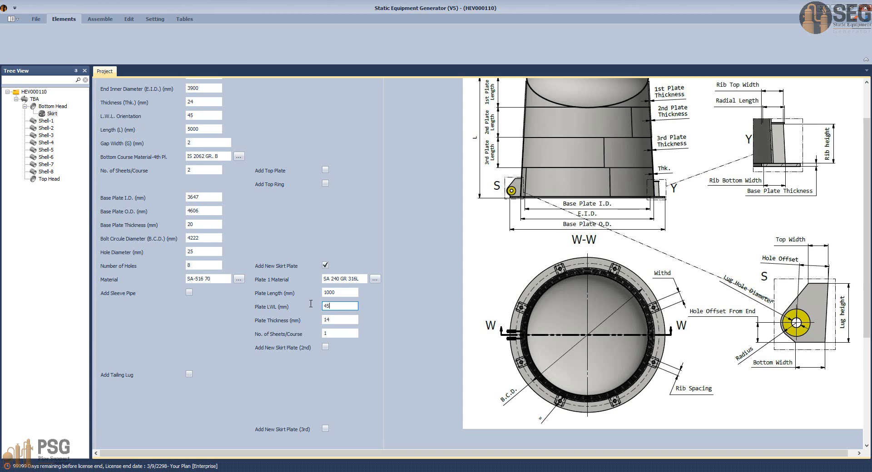
key("Tab")
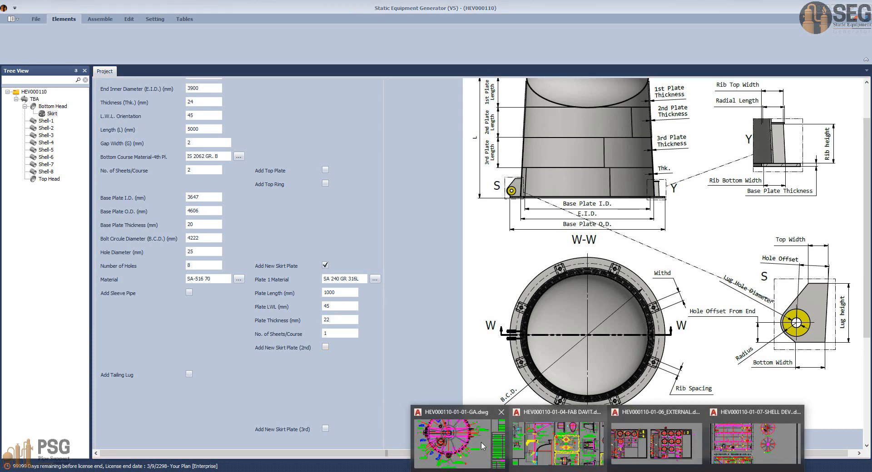
Step: Check the 1000 x 22THK course note in AutoCAD, and set plate 1's thickness to 22 mm and sheets per course to 3
left_click(481, 442)
scroll(462, 389, "down", 2)
middle_click_drag(461, 400, 545, 222)
middle_click_drag(451, 431, 473, 393)
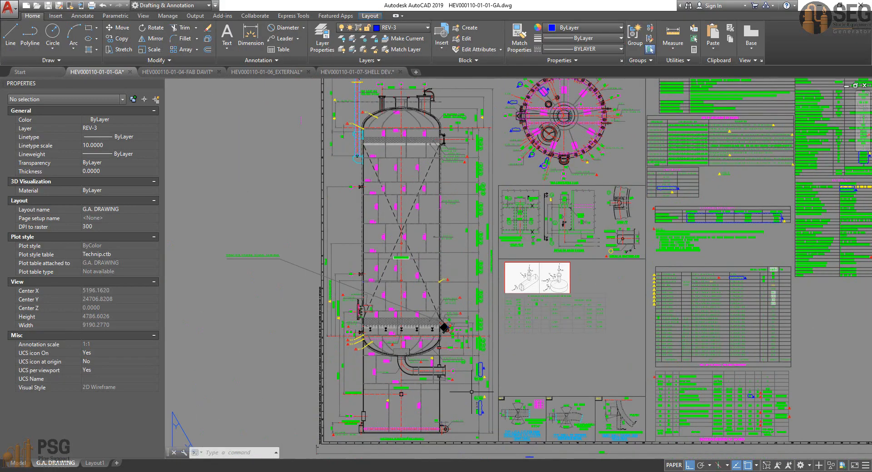
scroll(463, 366, "up", 6)
scroll(502, 274, "up", 4)
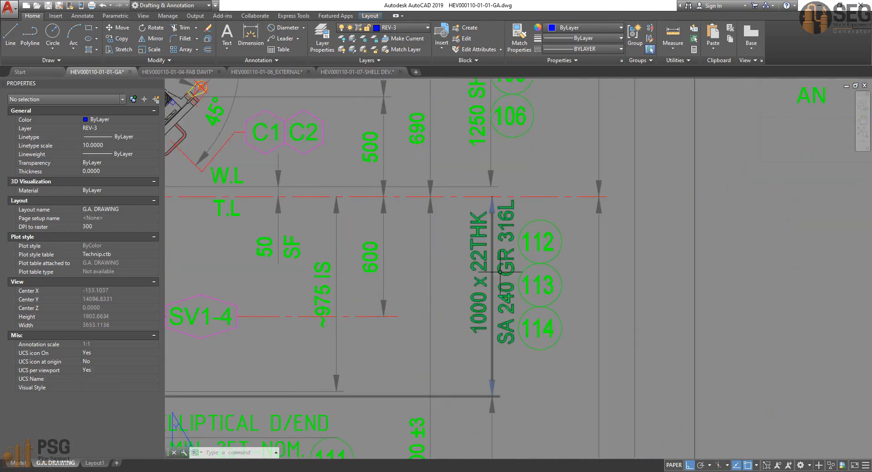
key("alt+Tab")
type("22")
left_click_drag(333, 321, 289, 335)
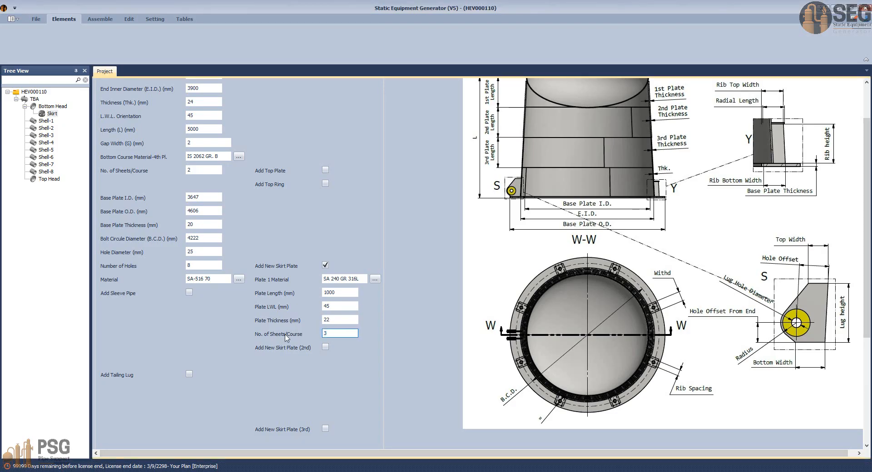
Step: Enable the second skirt plate and copy its material IS 2062 GR. B from the AutoCAD note for the 1450 x 24THK course
left_click(325, 347)
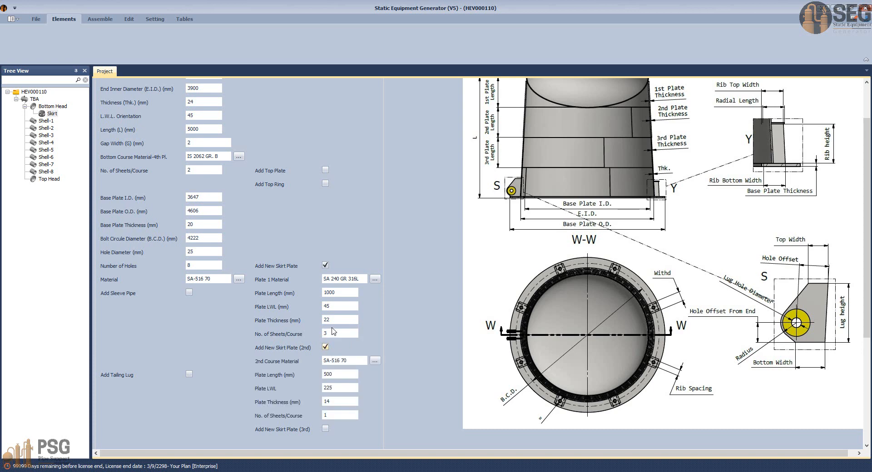
scroll(327, 350, "down", 1)
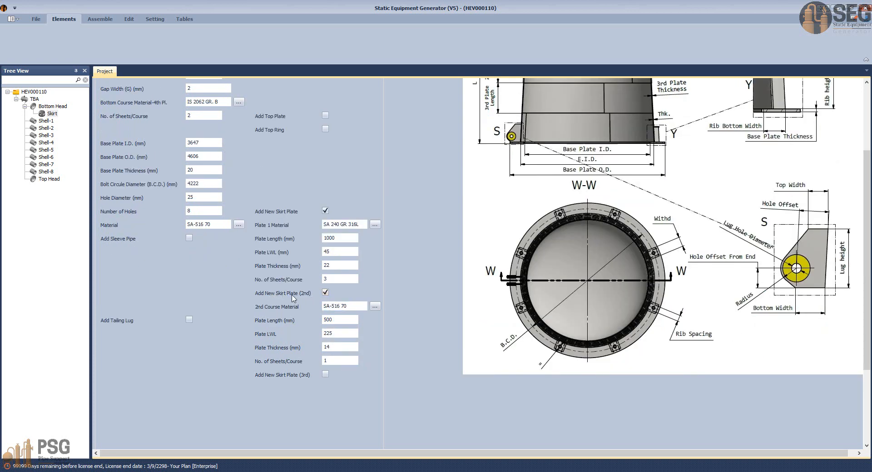
left_click(459, 436)
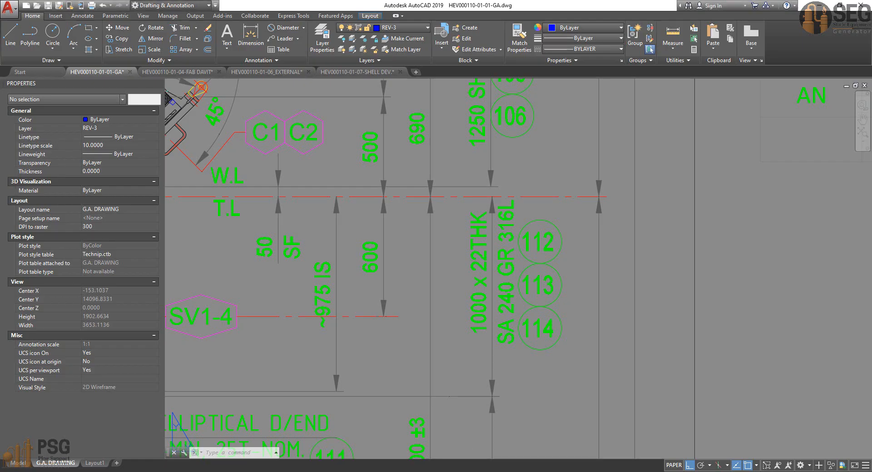
scroll(500, 302, "down", 3)
scroll(502, 307, "up", 3)
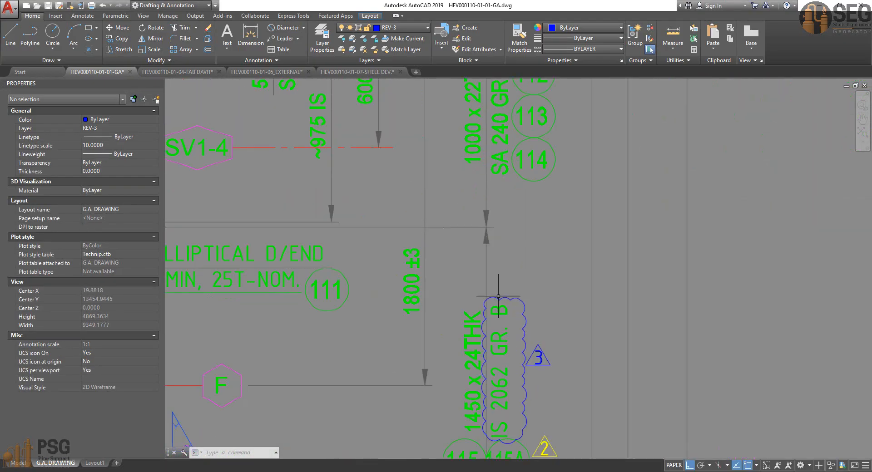
double_click(504, 340)
triple_click(479, 382)
key("ctrl+c")
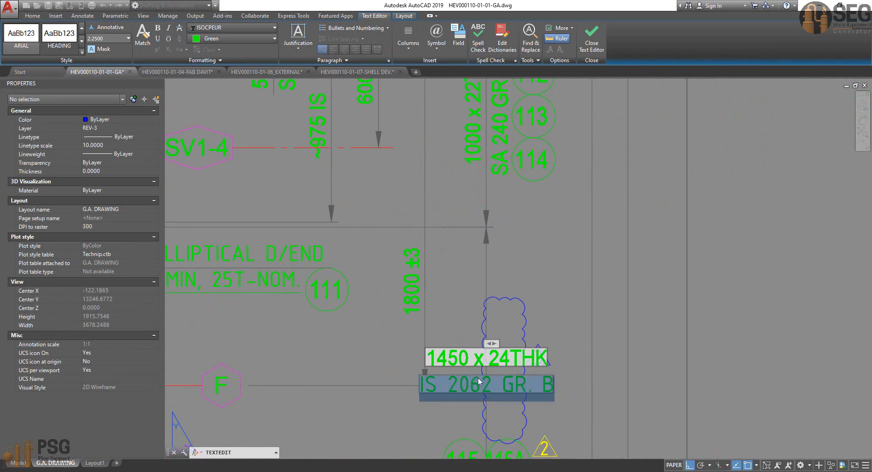
left_click(558, 322)
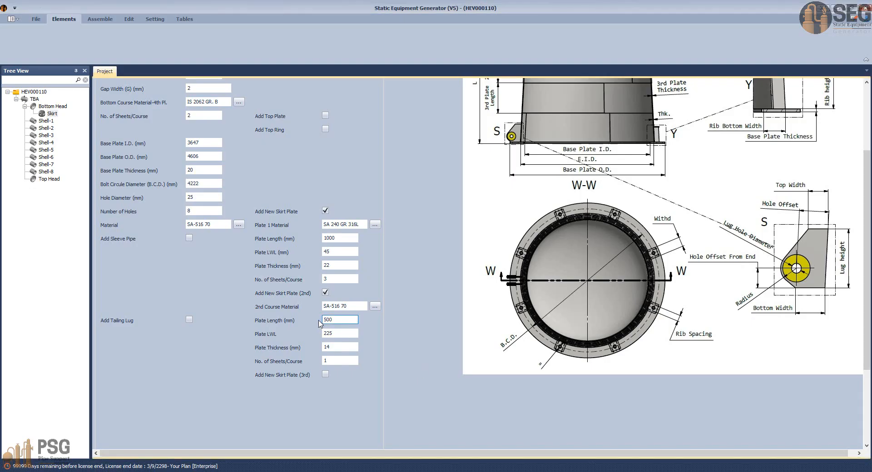
left_click_drag(355, 307, 298, 318)
key("ctrl+v")
Step: Check the second skirt course's length in the AutoCAD elevation and set the second plate's length to 1450 mm in Static Equipment Generator
left_click(343, 319)
mouse_move(608, 471)
left_click(472, 438)
scroll(482, 364, "down", 2)
middle_click_drag(483, 364, 470, 307)
key("alt+Tab")
type("1450")
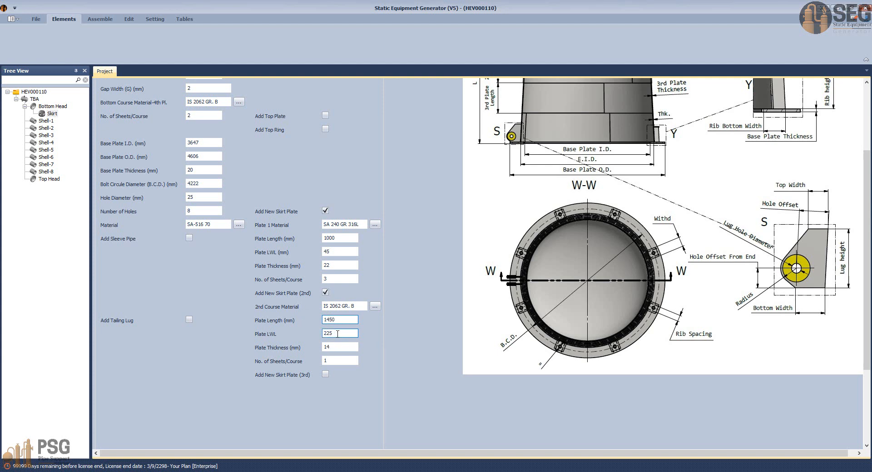
Step: Set the second skirt plate's LWL to 90, thickness to 24 mm and sheets per course to 2
key("Tab")
key("Tab")
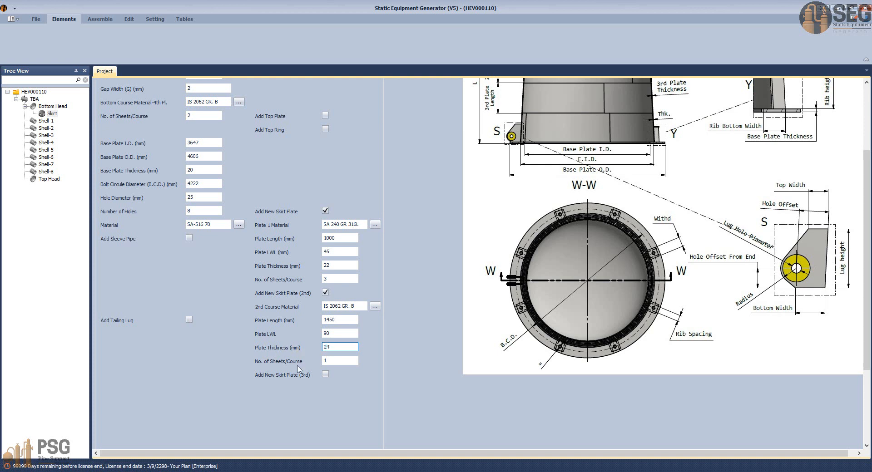
key("Tab")
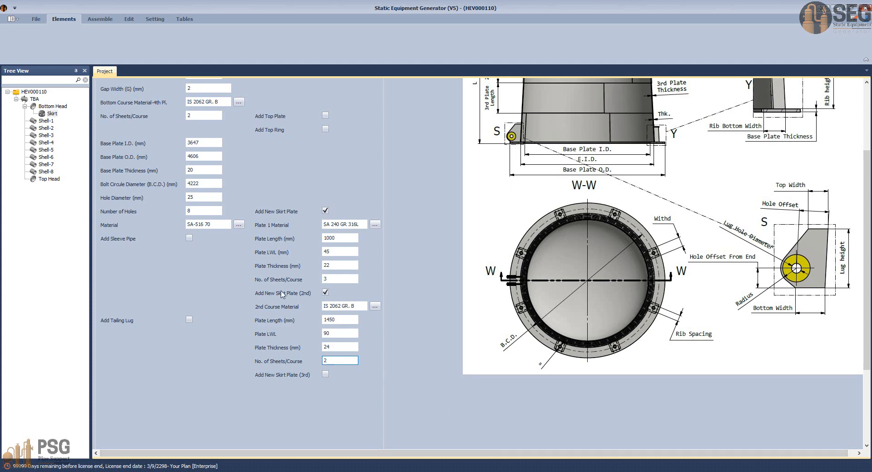
Step: Check the base plate diameters, thickness and bolt circle in the AutoCAD anchor chair detail, then return to Static Equipment Generator
scroll(283, 297, "up", 3)
left_click(201, 252)
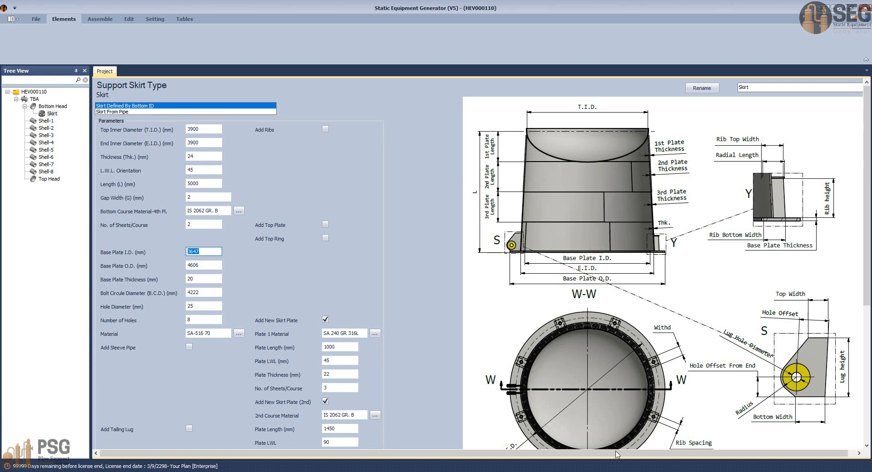
mouse_move(608, 467)
left_click(458, 434)
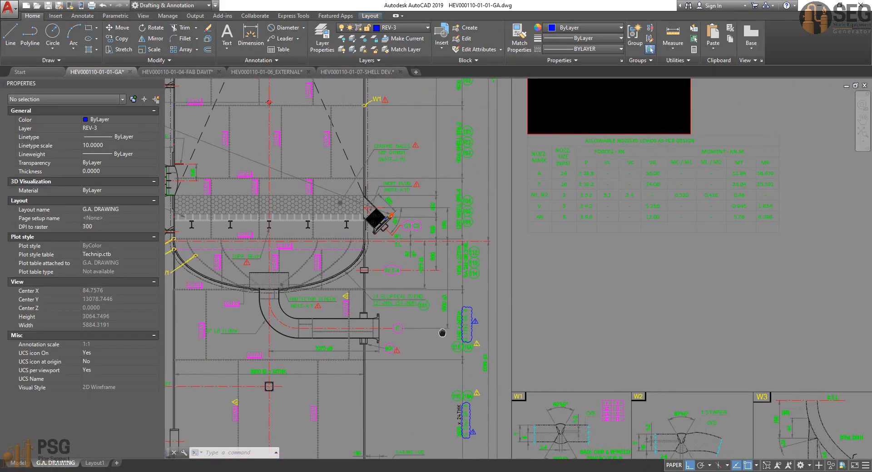
middle_click_drag(442, 333, 218, 366)
mouse_move(488, 172)
middle_mouse_down()
mouse_move(484, 284)
mouse_move(506, 406)
middle_mouse_up()
scroll(478, 205, "up", 5)
middle_click_drag(495, 232, 509, 263)
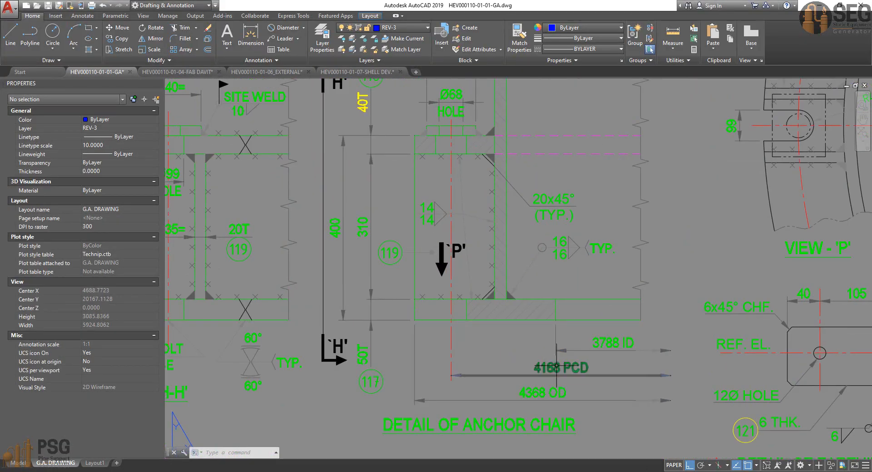
left_click(619, 469)
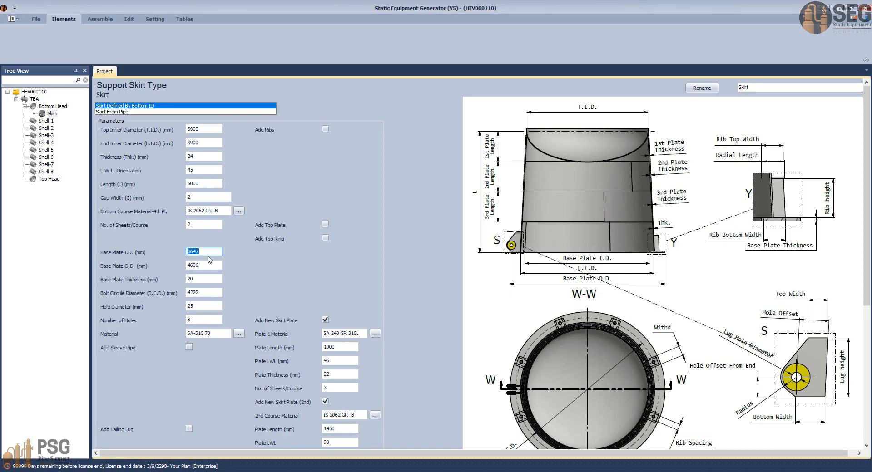
Step: Set the base plate to 3788 mm I.D., 4368 mm O.D. and 50 mm thickness, with a 4168 mm bolt circle and 99 mm holes
type("37")
left_click(211, 267)
key("Tab")
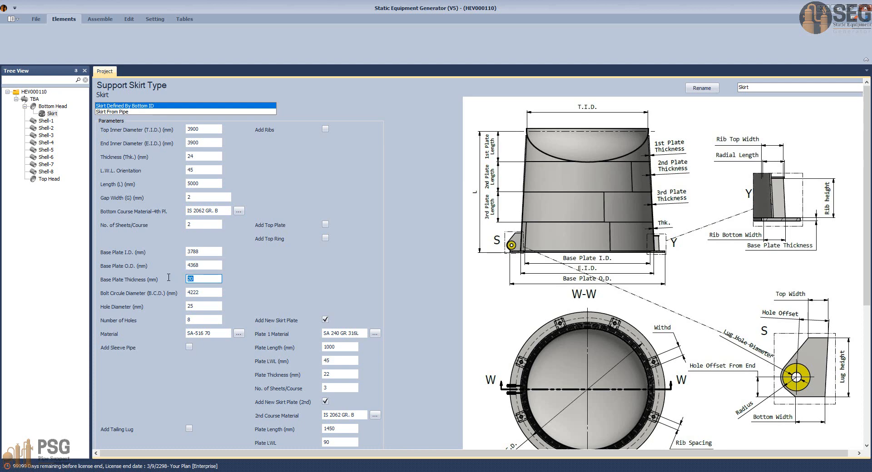
key("Tab")
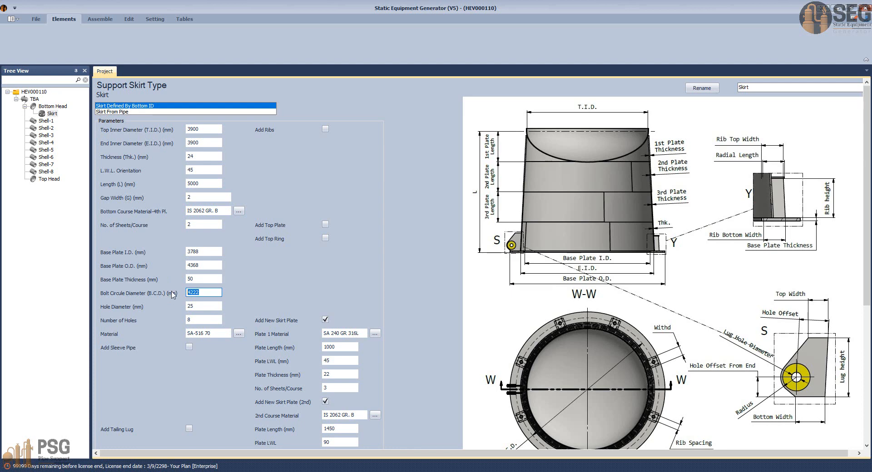
left_click(201, 308)
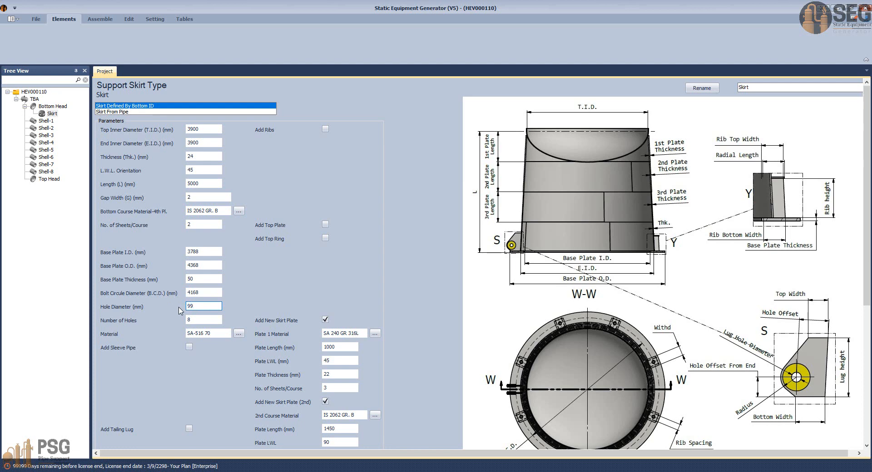
Step: Count the anchor chairs in AutoCAD's top orientation plan, compute 9*4 in Calculator, and set the base plate's number of holes to 36
left_click(202, 321)
left_click(608, 471)
left_click(487, 439)
scroll(477, 326, "down", 4)
middle_click_drag(504, 336, 513, 417)
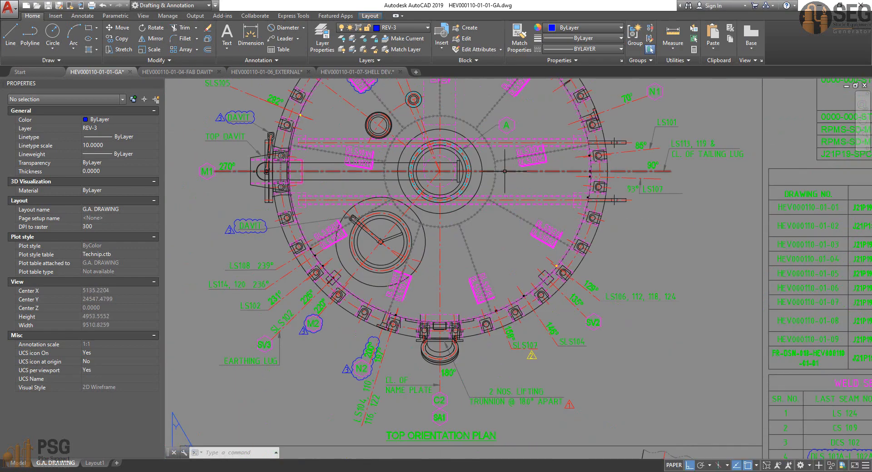
middle_click_drag(521, 316, 513, 444)
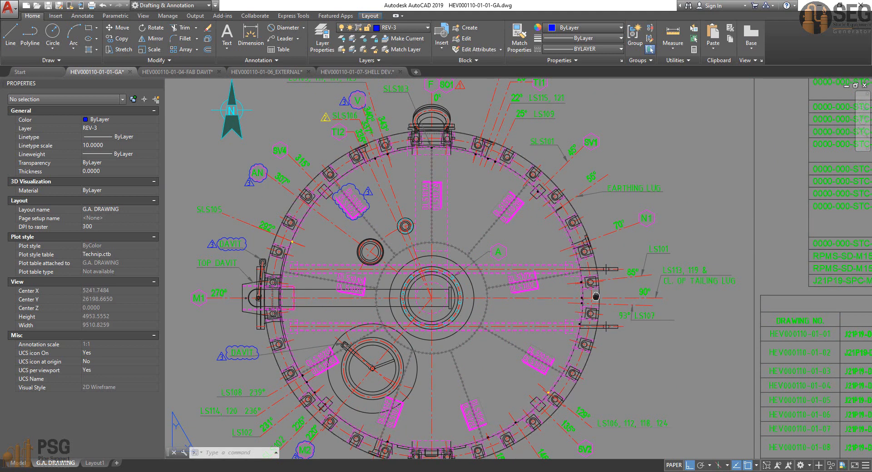
middle_click_drag(597, 298, 592, 221)
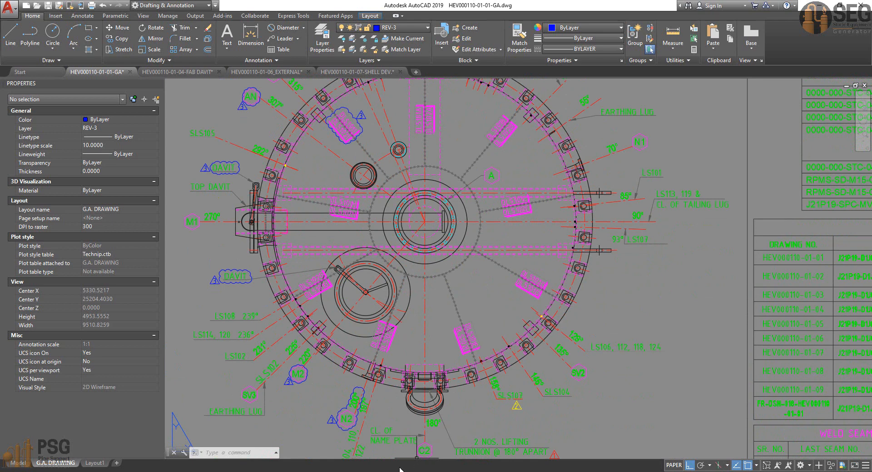
left_click(418, 471)
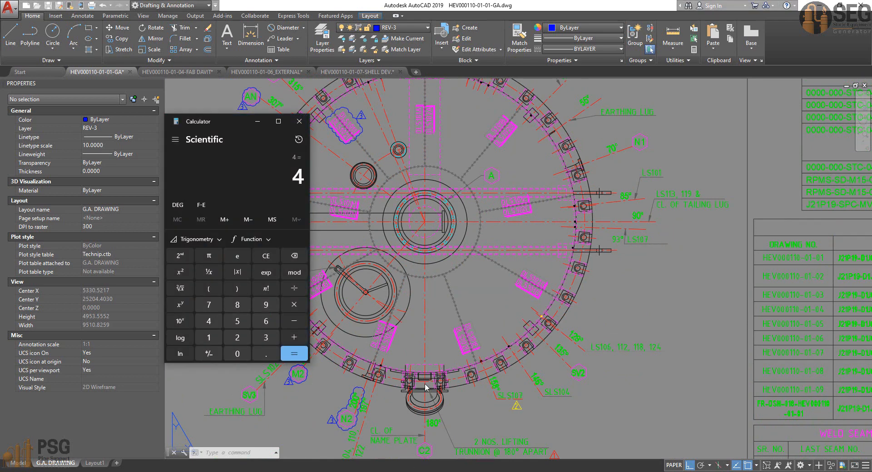
key("Escape")
type("9*4=")
left_click(299, 121)
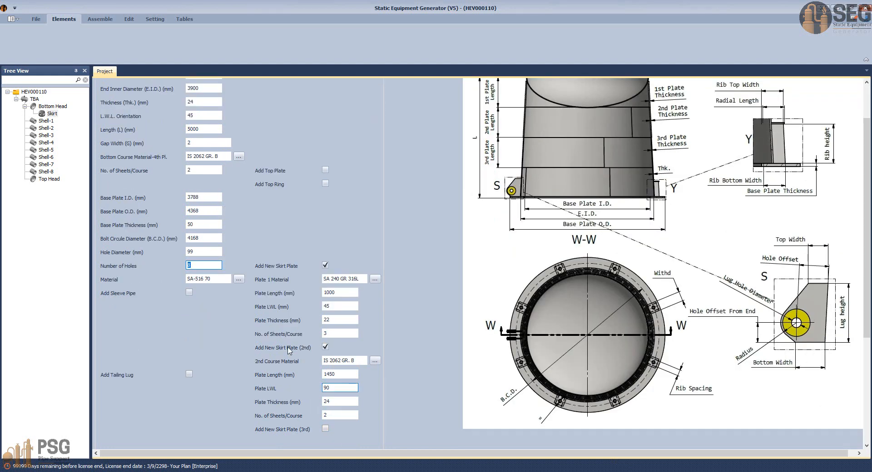
Step: Copy the bottom course material IS 2062 GR. B into the base plate material
left_click(221, 278)
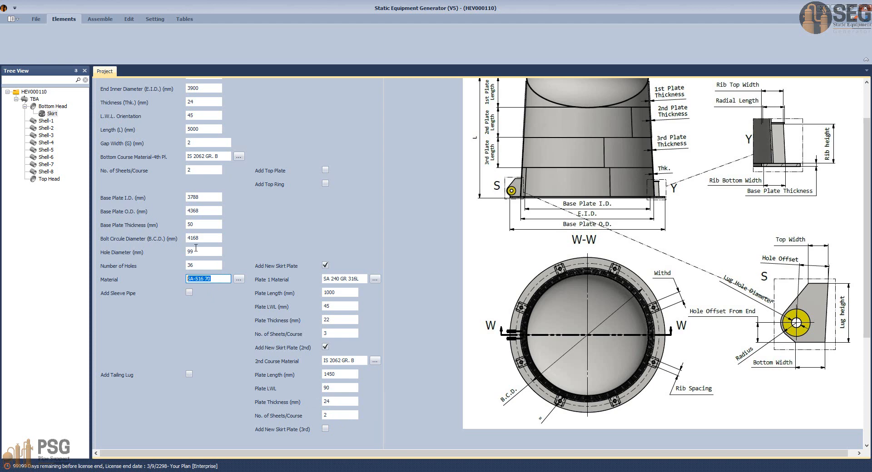
left_click_drag(224, 158, 152, 173)
key("ctrl+c")
left_click_drag(216, 278, 163, 280)
key("ctrl+v")
Step: Add ribs to the skirt and set the rib spacing to 135 mm
scroll(360, 253, "up", 2)
left_click(325, 129)
left_click(342, 142)
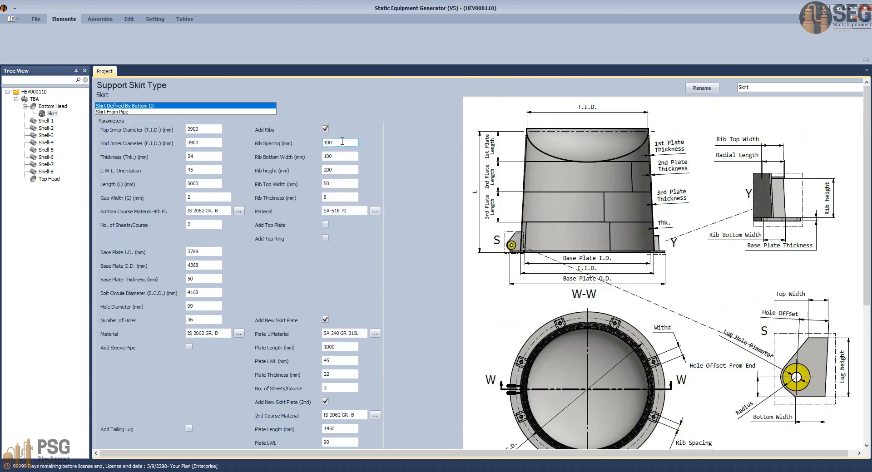
left_click_drag(342, 142, 296, 143)
type("135")
Step: Verify the 135 mm rib spacing against the AutoCAD anchor chair section and return to the rib parameters in Static Equipment Generator
mouse_move(609, 471)
left_click(459, 436)
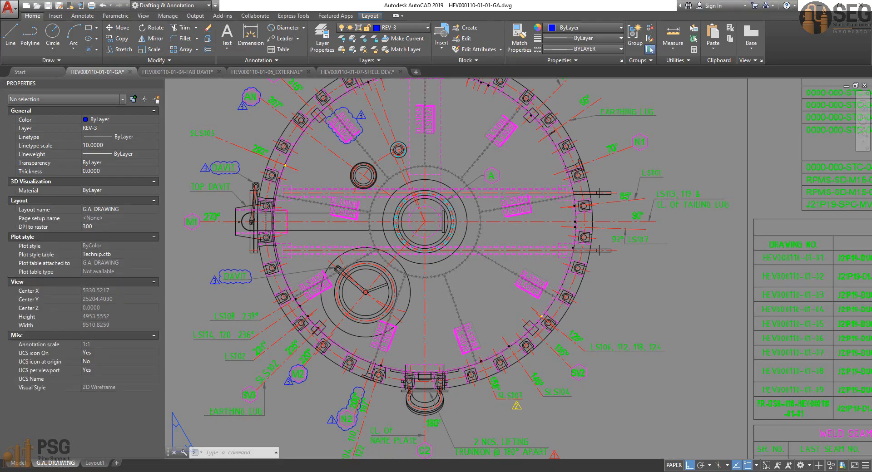
scroll(424, 325, "down", 2)
mouse_move(454, 318)
middle_mouse_down()
mouse_move(539, 172)
mouse_move(556, 96)
middle_mouse_up()
mouse_move(372, 309)
middle_mouse_down()
mouse_move(453, 227)
mouse_move(545, 109)
middle_mouse_up()
scroll(415, 212, "up", 6)
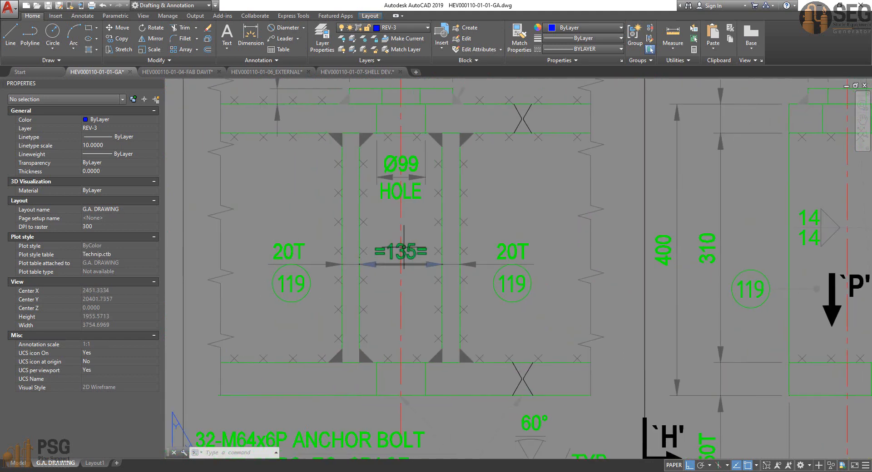
key("alt+Tab")
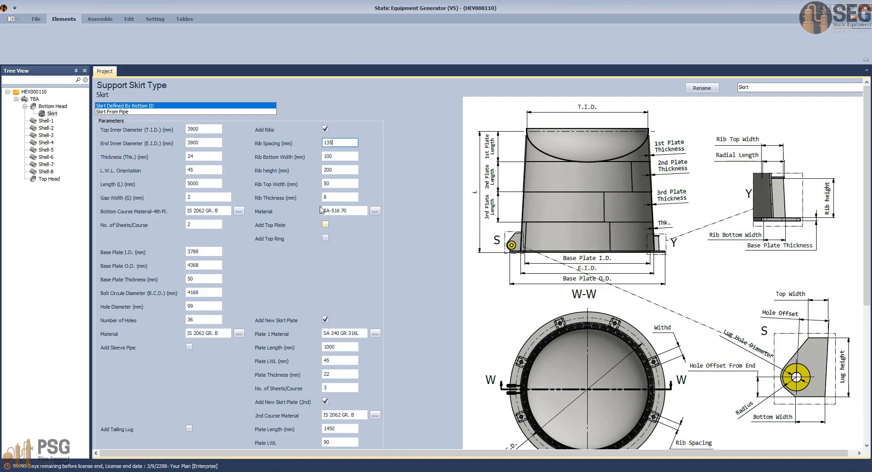
type("135")
key("Tab")
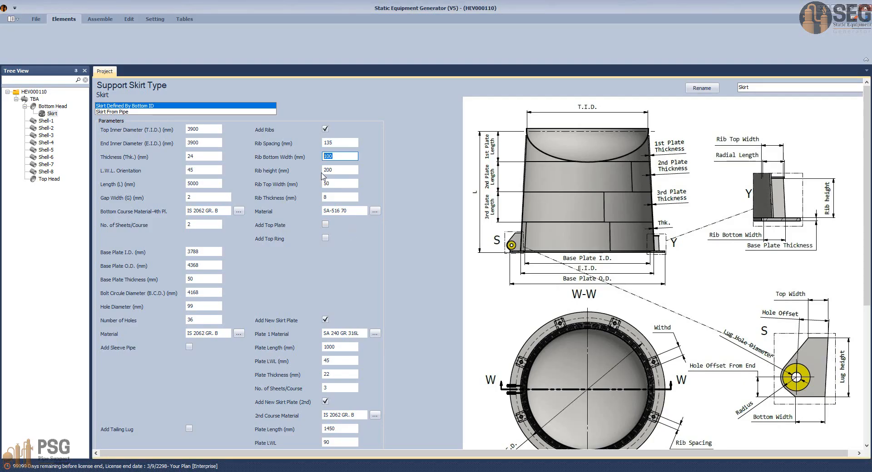
Step: Set the ribs to 210 mm bottom width, 310 mm height, 210 mm top width and 20 mm thickness in IS 2062 GR. B
type("21")
key("Tab")
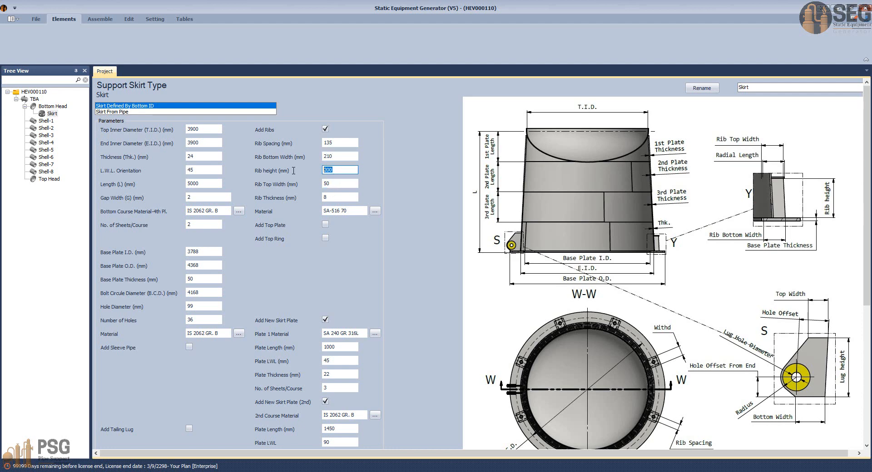
type("310")
key("Tab")
type("210")
key("Tab")
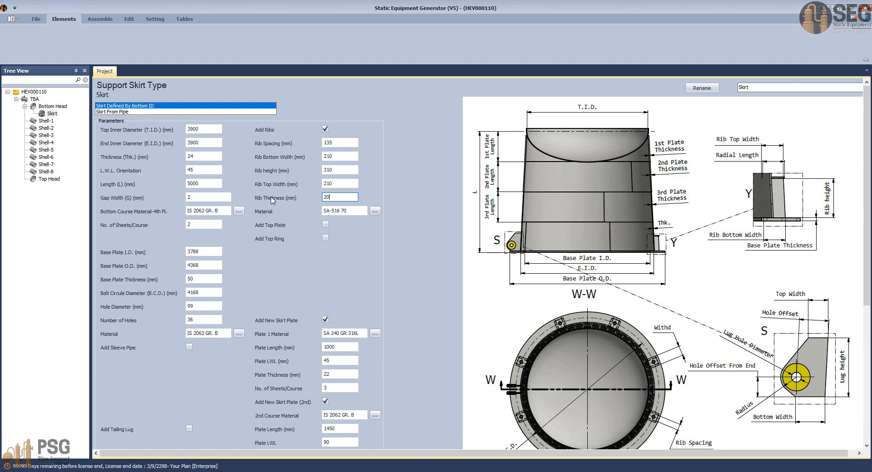
key("Tab")
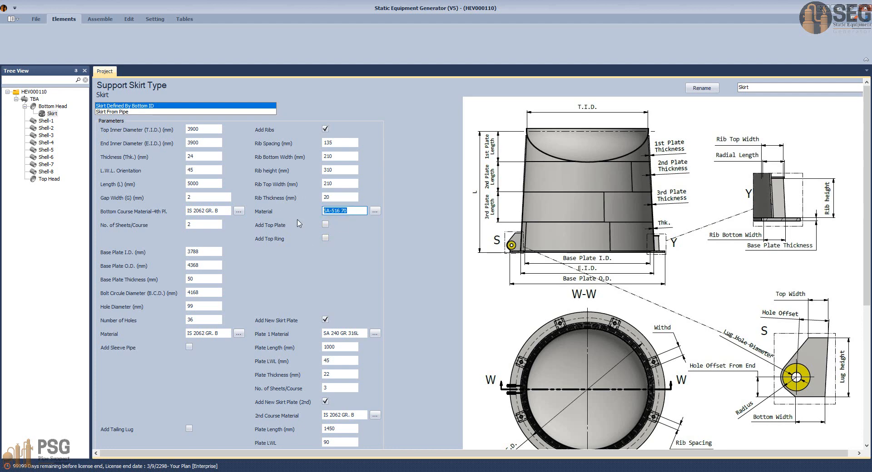
Step: Add a top ring with 210 mm radial length, 99 mm hole diameter, 40 mm thickness and material IS 2062 GR. B
left_click(326, 238)
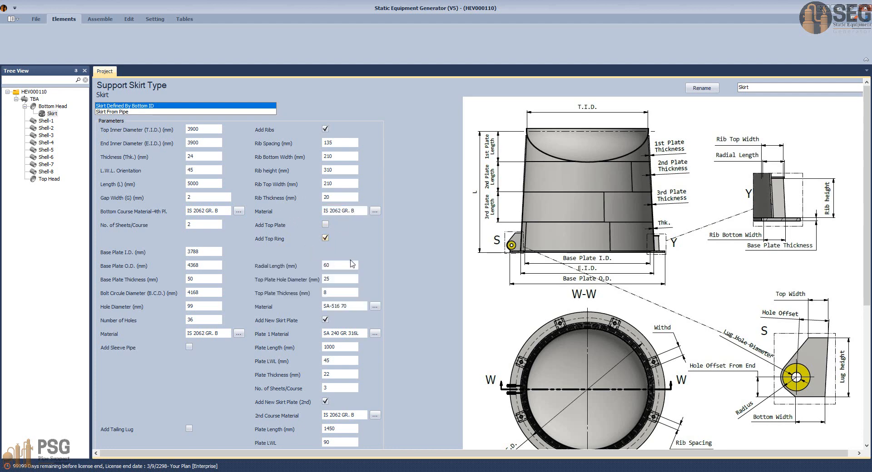
left_click(352, 264)
type("21")
key("Tab")
left_click(343, 293)
left_click_drag(363, 306, 251, 303)
key("ctrl+v")
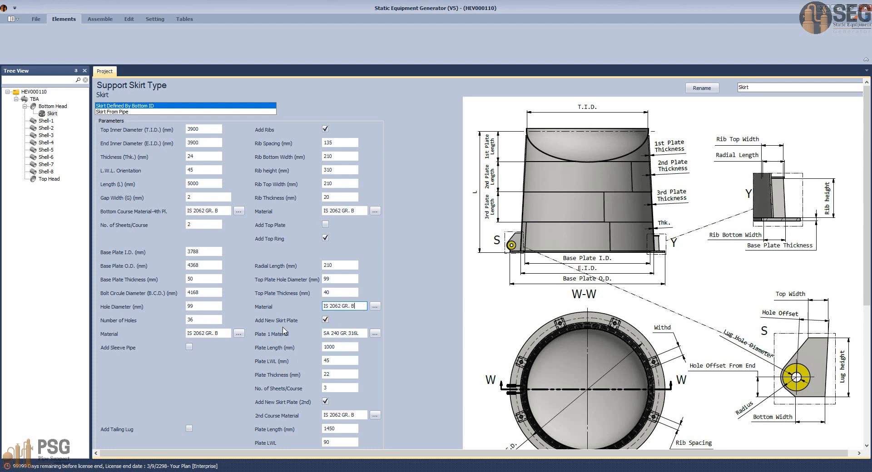
Step: Add a tailing lug to the skirt and set its material to IS 2062 GR. B
left_click(357, 346)
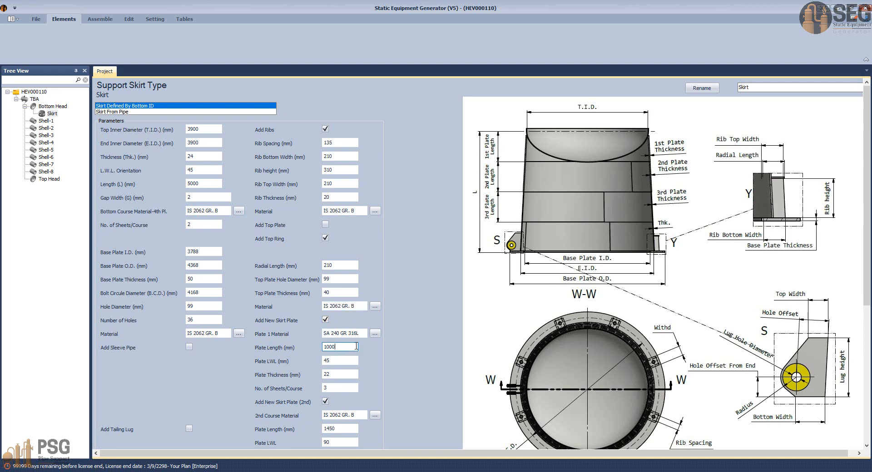
scroll(356, 347, "down", 3)
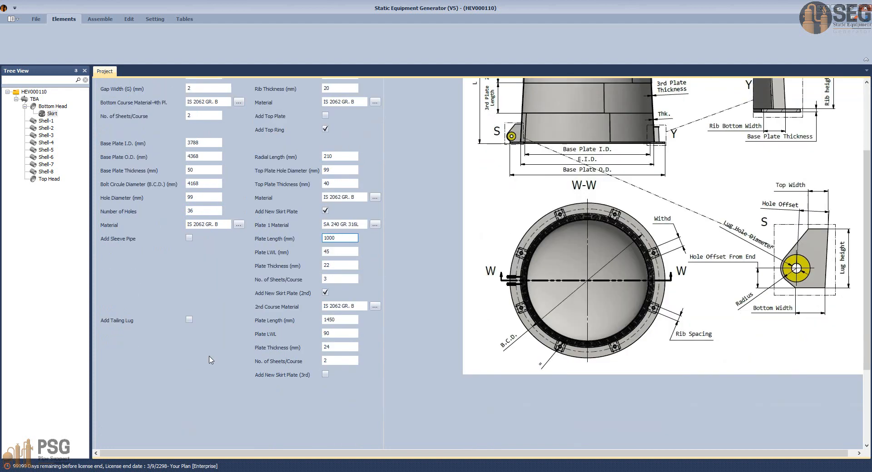
left_click(189, 320)
scroll(211, 314, "down", 1)
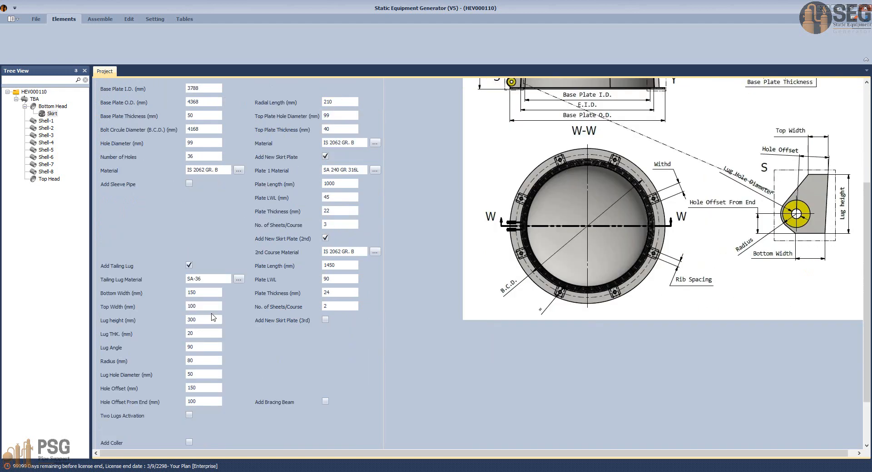
left_click(207, 282)
left_click_drag(207, 282, 162, 289)
key("ctrl+v")
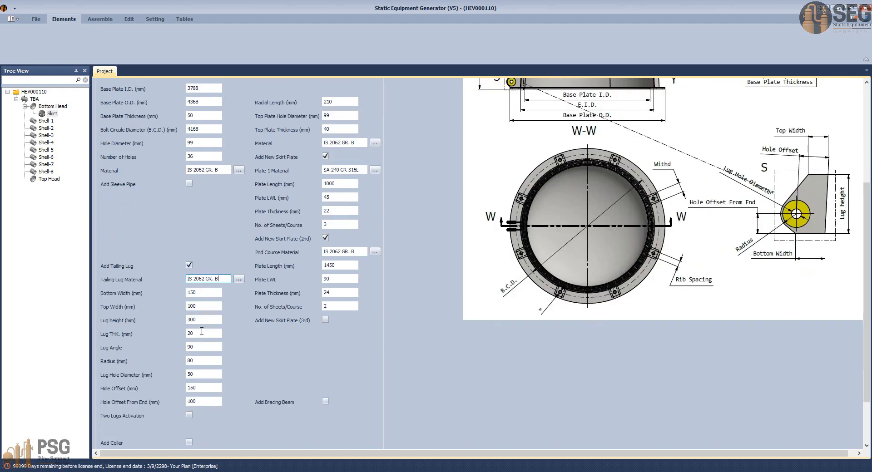
Step: Set the tailing lug's bottom and top widths to 300 mm, height to 310 mm and thickness to 40 mm
left_click(214, 291)
left_click_drag(215, 293, 177, 295)
type("300")
left_click(204, 306)
left_click_drag(199, 306, 155, 310)
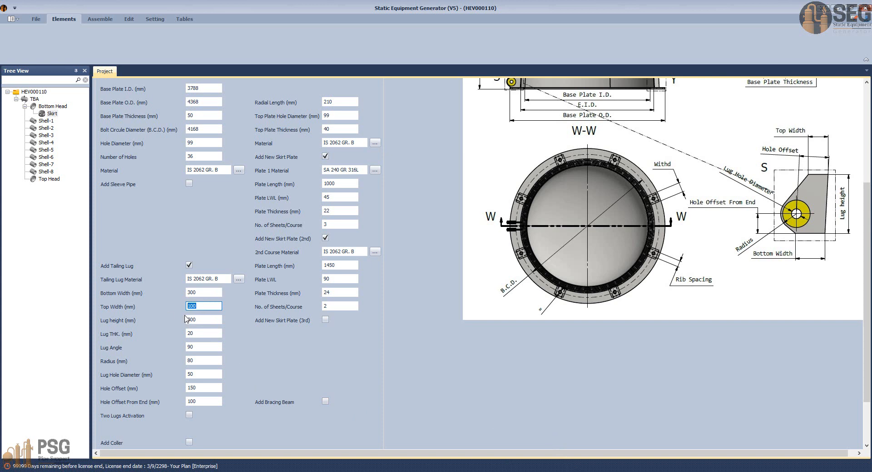
type("300")
key("Tab")
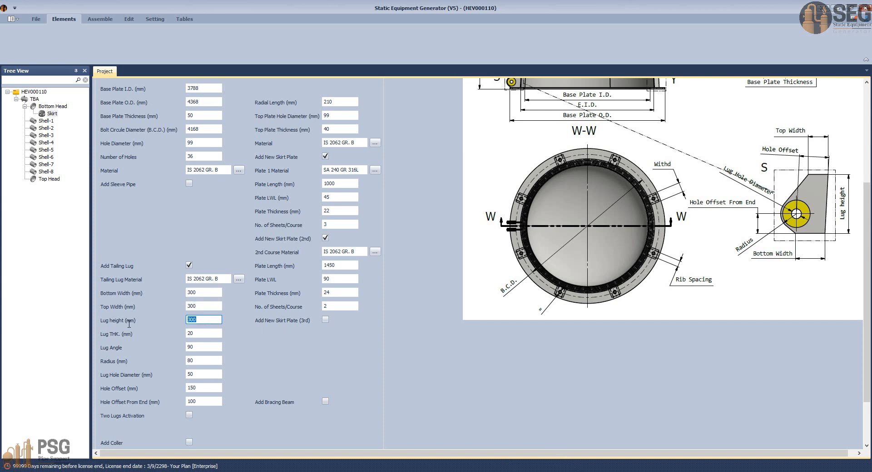
type("3")
left_click_drag(203, 334, 177, 335)
type("4")
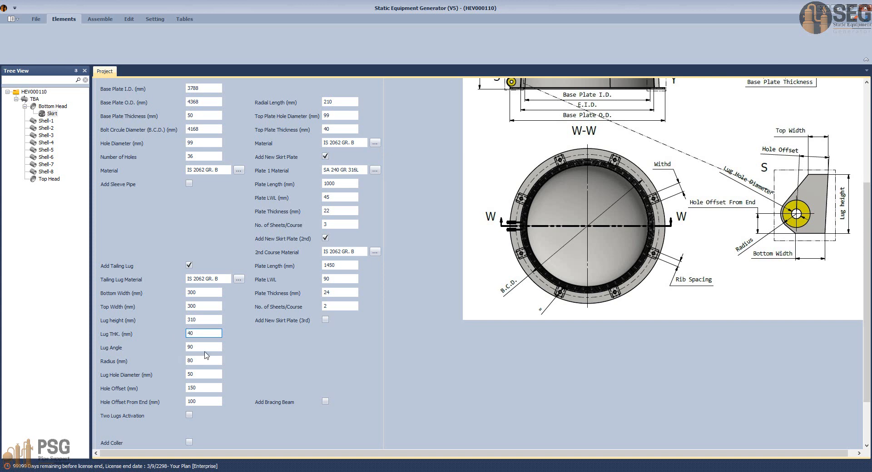
Step: Set the tailing lug's angle to 90, its radius to 155 mm and its hole diameter to 75 mm
left_click_drag(185, 347, 204, 349)
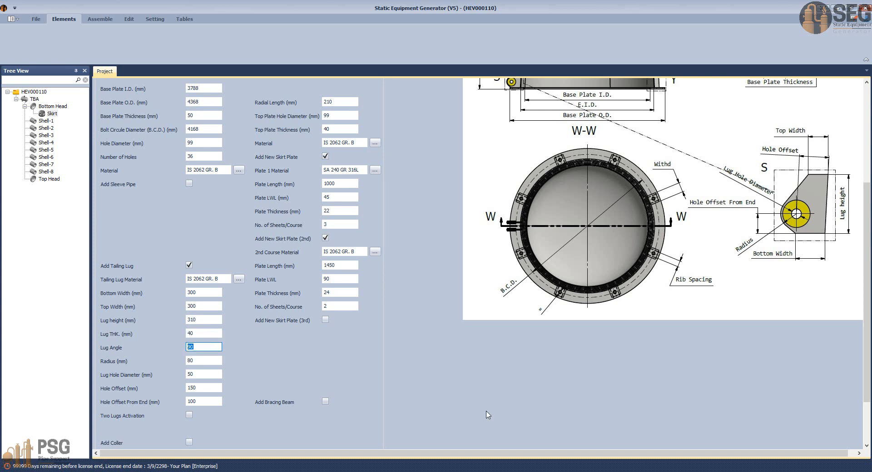
type("90")
left_click_drag(205, 360, 168, 366)
type("1")
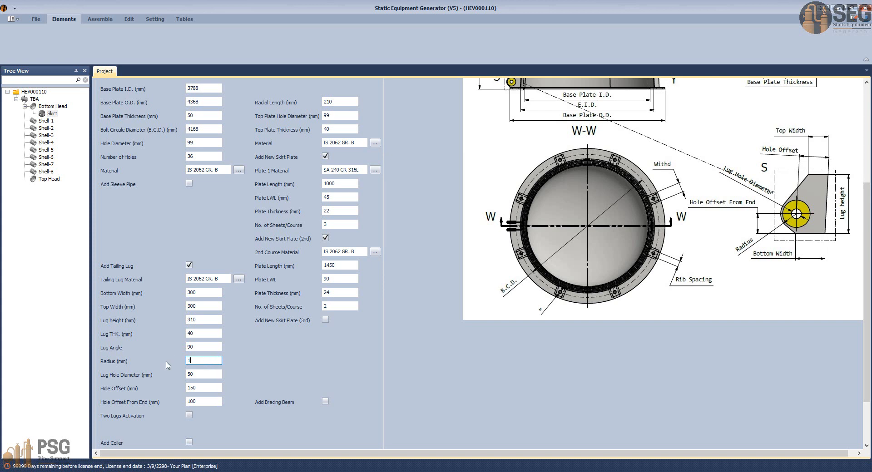
type("55")
left_click_drag(203, 375, 163, 376)
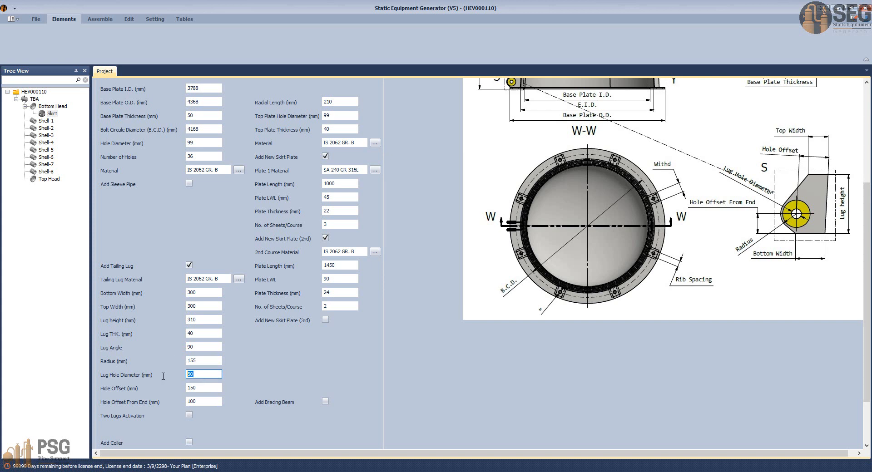
type("75")
Step: Set the tailing lug's hole offset to 300 mm and its hole offset from end to 155 mm
left_click_drag(207, 389, 163, 386)
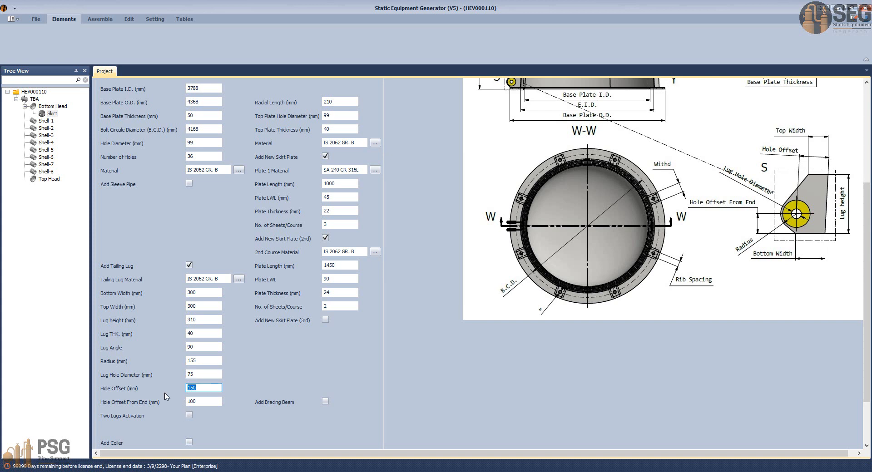
type("15")
left_click_drag(208, 403, 156, 402)
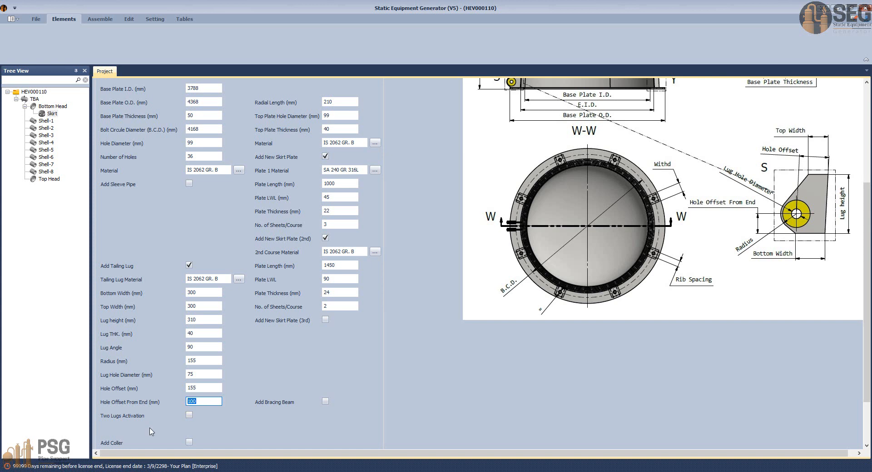
type("1")
key("BackSpace")
left_click_drag(209, 389, 157, 385)
type("300")
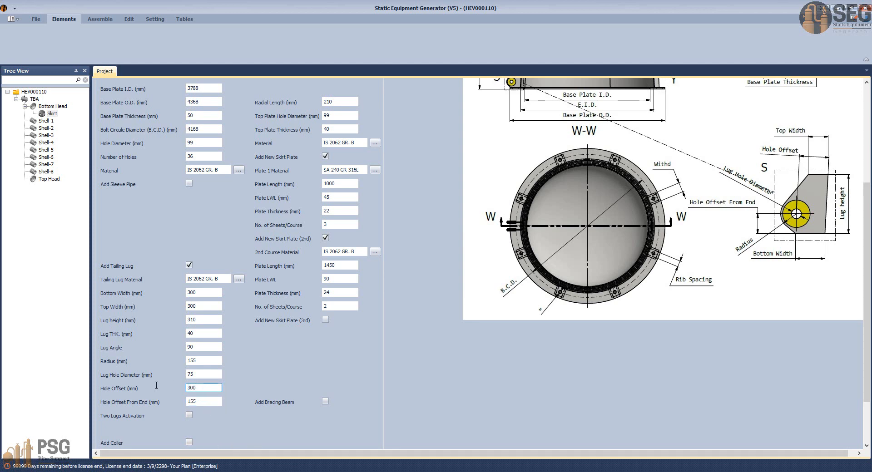
Step: Activate two tailing lugs with a lug spacing of 710 mm
scroll(229, 414, "down", 2)
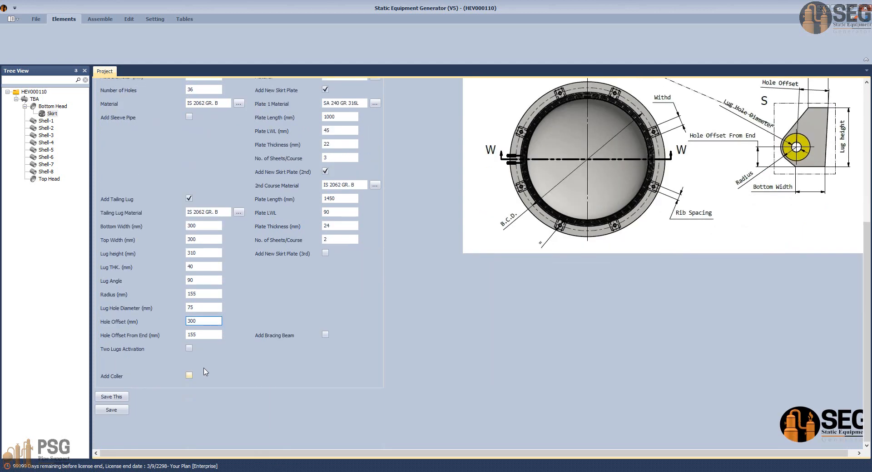
left_click(190, 348)
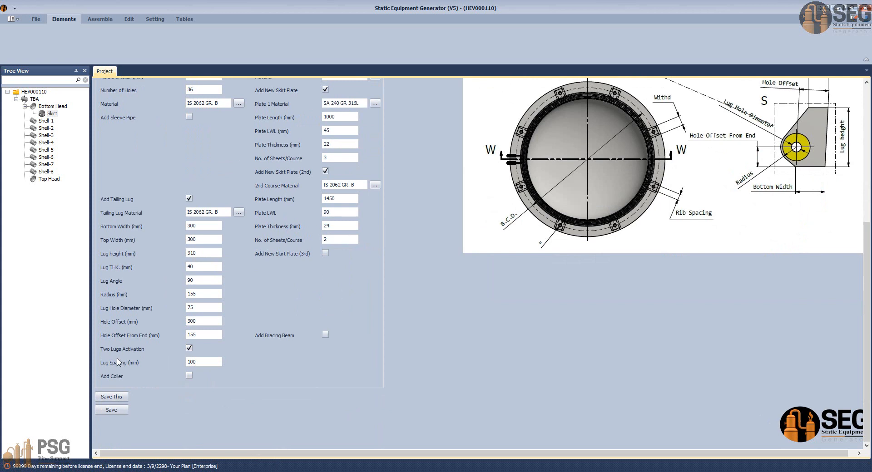
double_click(193, 364)
type("710")
Step: Add a collar to the tailing lugs, check the lug in the AutoCAD drawing, and set the collar material to IS 2062 GR. B
left_click(189, 376)
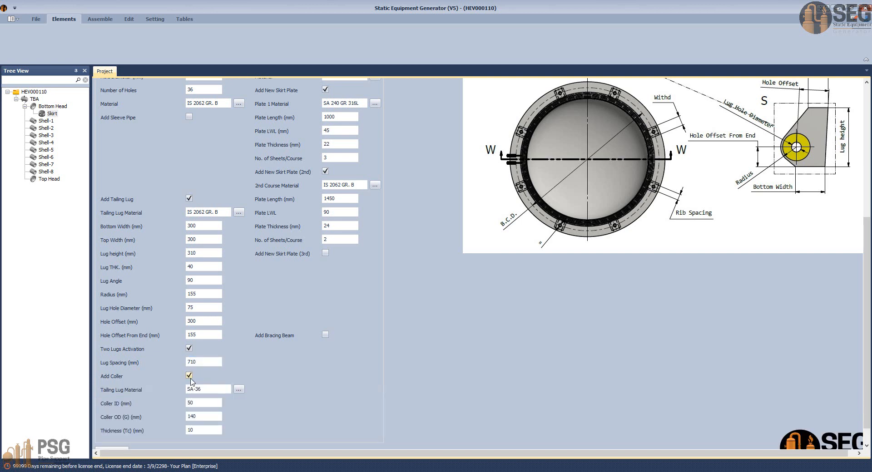
mouse_move(552, 465)
left_click(459, 438)
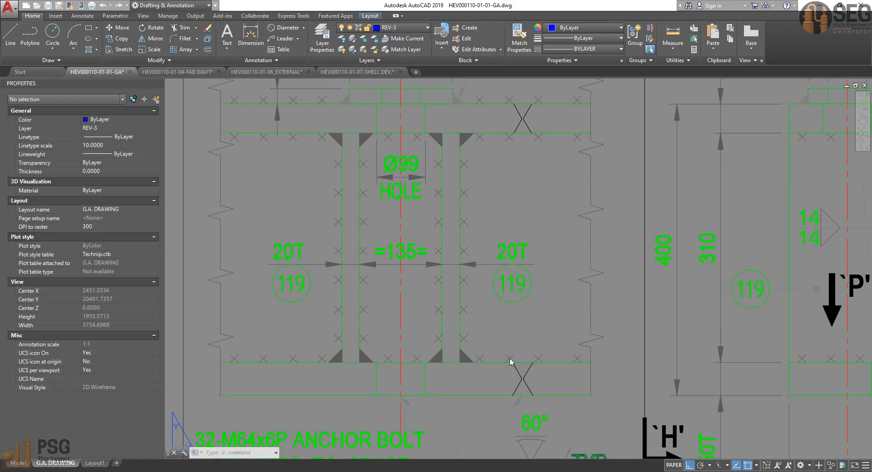
scroll(510, 361, "down", 5)
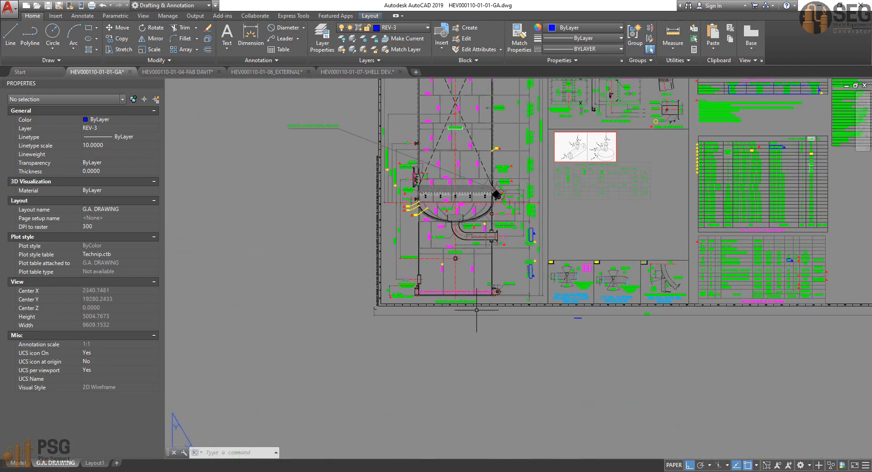
scroll(497, 291, "up", 6)
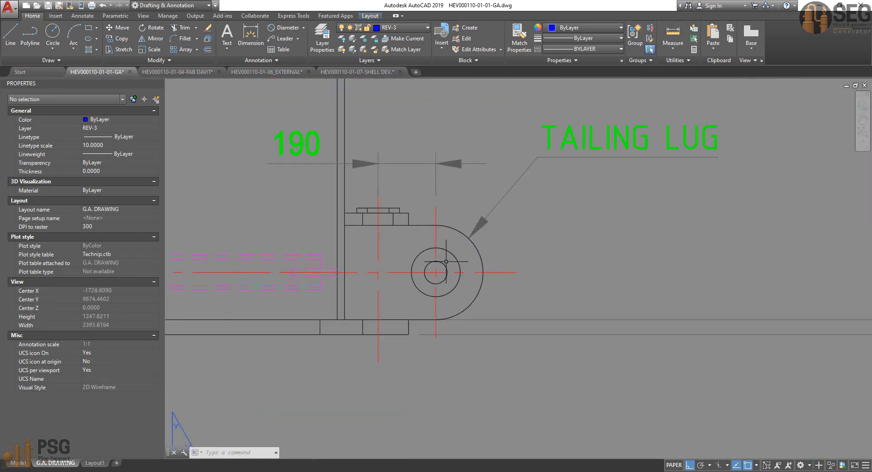
left_click(598, 471)
left_click(208, 405)
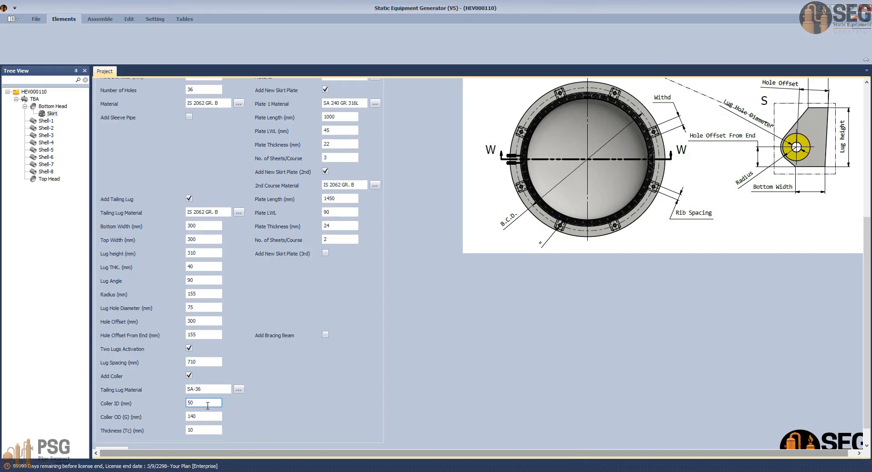
double_click(207, 404)
left_click_drag(210, 388, 178, 387)
type("IS 2062 GR. B")
Step: Set the collar to 75 mm inside diameter, 160 mm outside diameter and 16 mm thickness, and save the skirt
double_click(213, 403)
type("7")
key("Tab")
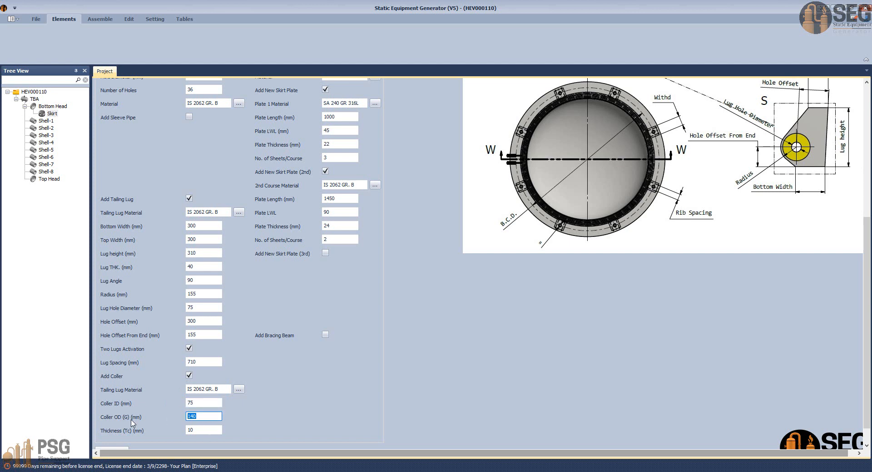
type("1")
key("Tab")
scroll(198, 441, "down", 1)
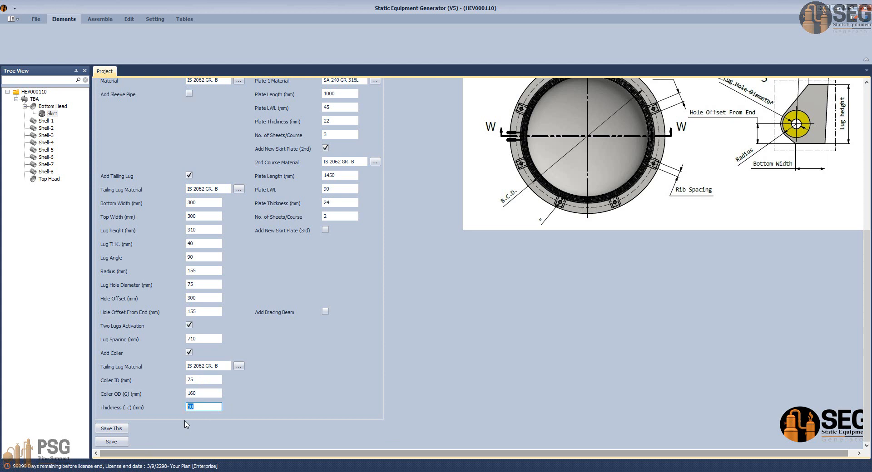
type("16")
left_click(115, 443)
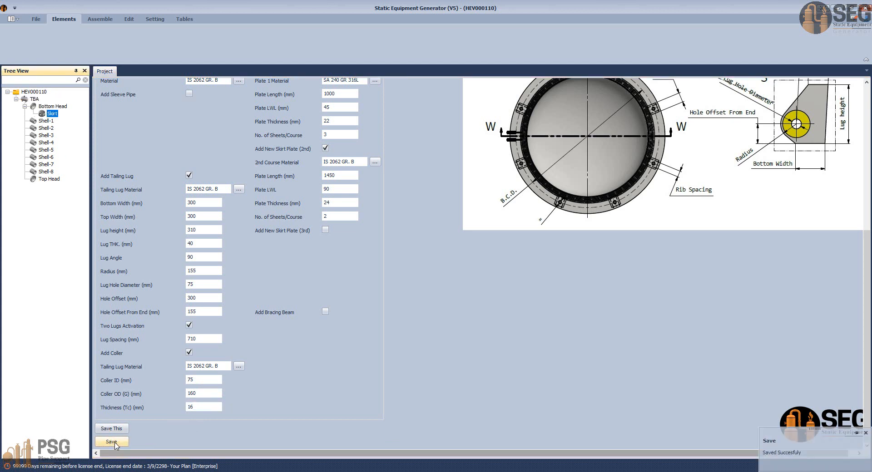
Step: Try adding a bracing beam to the skirt, check the beams in the AutoCAD drawing's elevation and orientation plan, and disable the beam option
left_click(325, 311)
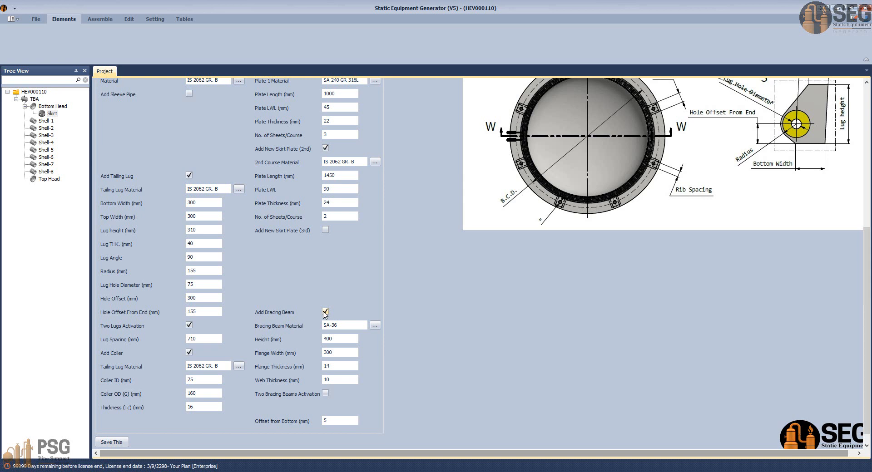
left_click(608, 471)
left_click(476, 422)
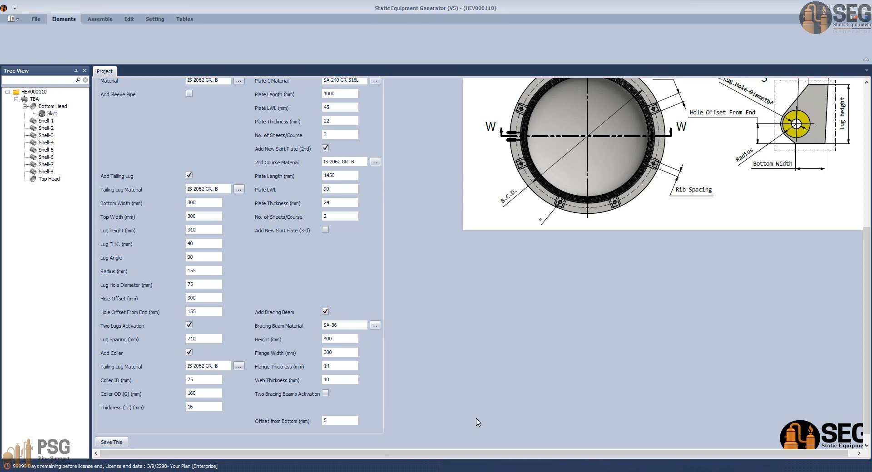
scroll(453, 323, "down", 4)
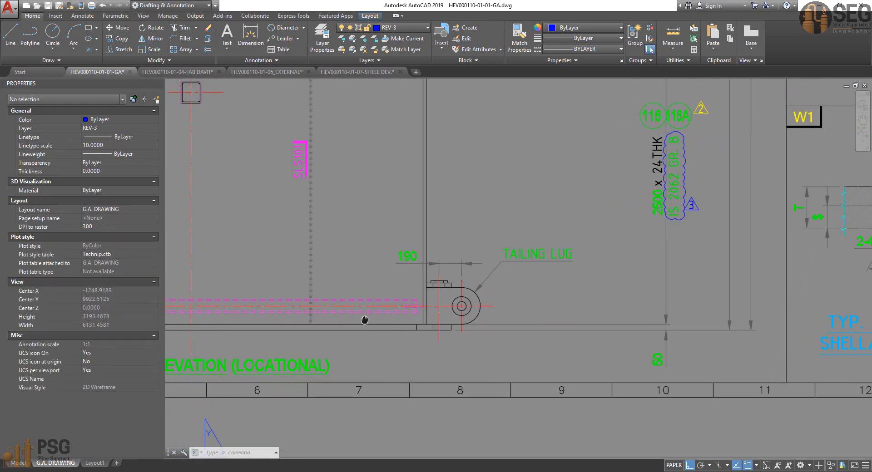
scroll(382, 311, "down", 2)
middle_click_drag(433, 305, 380, 360)
scroll(431, 317, "down", 1)
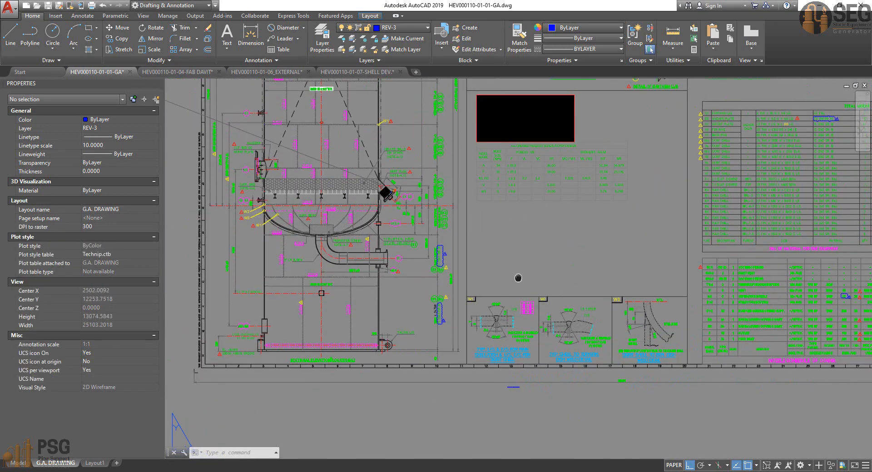
middle_click_drag(518, 278, 486, 354)
mouse_move(513, 223)
middle_mouse_down()
mouse_move(483, 270)
mouse_move(464, 335)
middle_mouse_up()
scroll(501, 179, "up", 2)
middle_click_drag(501, 179, 498, 319)
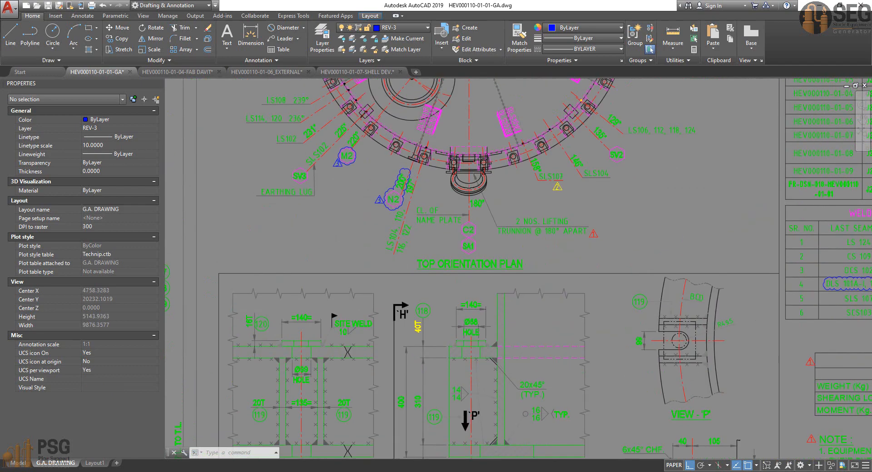
scroll(497, 319, "down", 2)
middle_click_drag(506, 246, 505, 296)
scroll(552, 173, "up", 5)
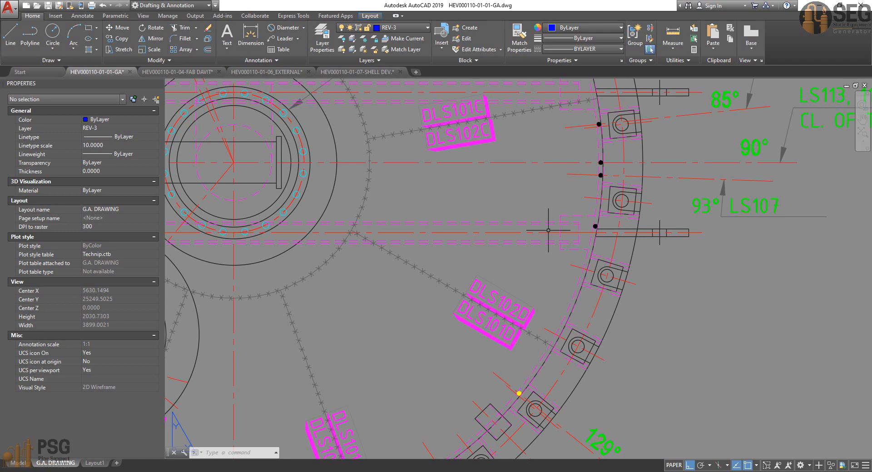
scroll(549, 230, "down", 5)
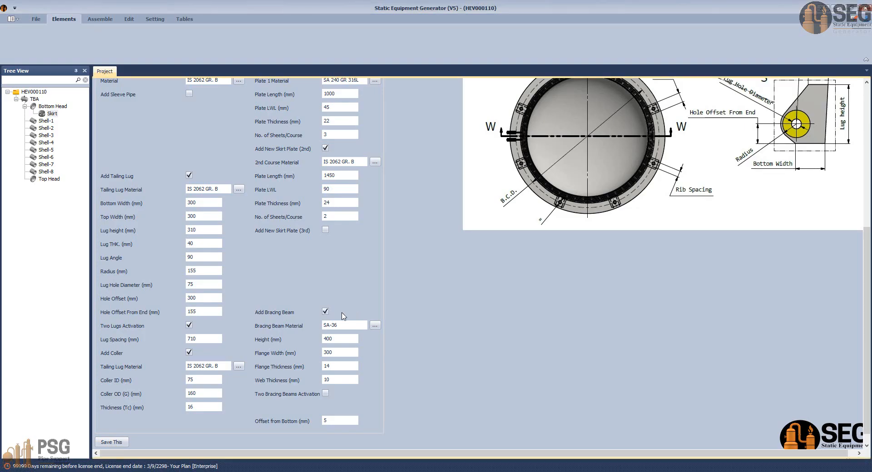
left_click(325, 312)
Step: Save the skirt and generate the vessel assembly in Inventor
left_click(111, 442)
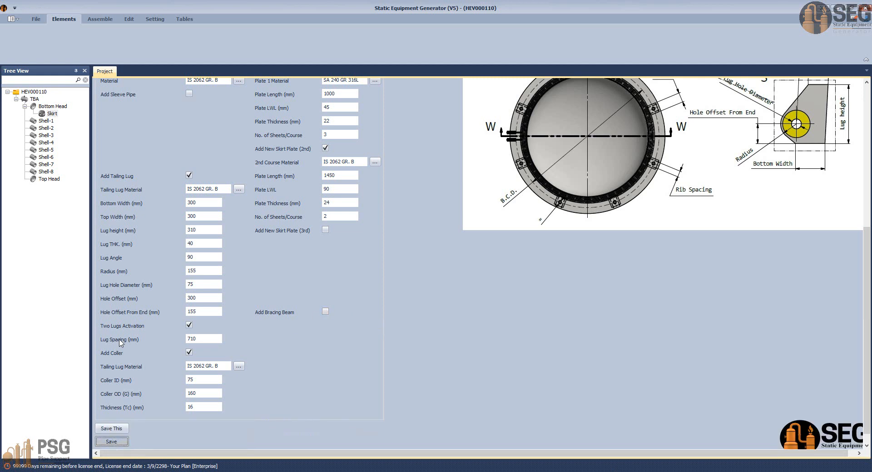
left_click(100, 20)
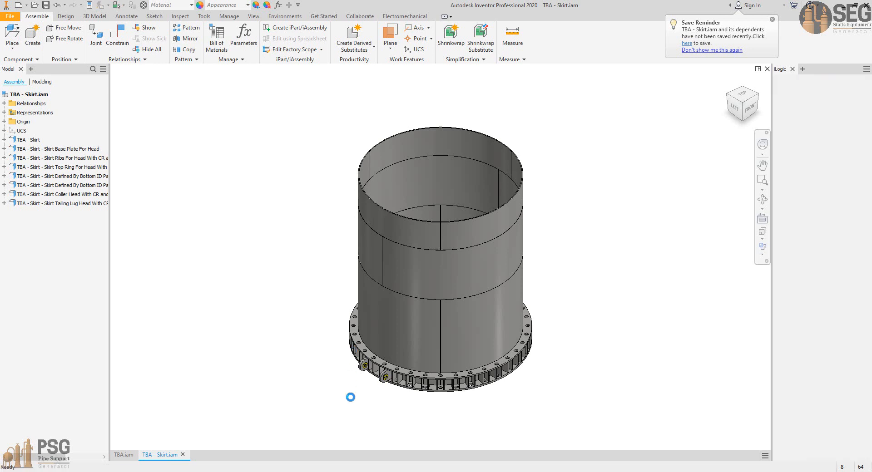
Step: Examine the skirt's base ring, ribs and two collared tailing lugs in the Inventor vessel assembly
left_click(763, 199)
left_click_drag(410, 321, 498, 332)
scroll(429, 341, "down", 3)
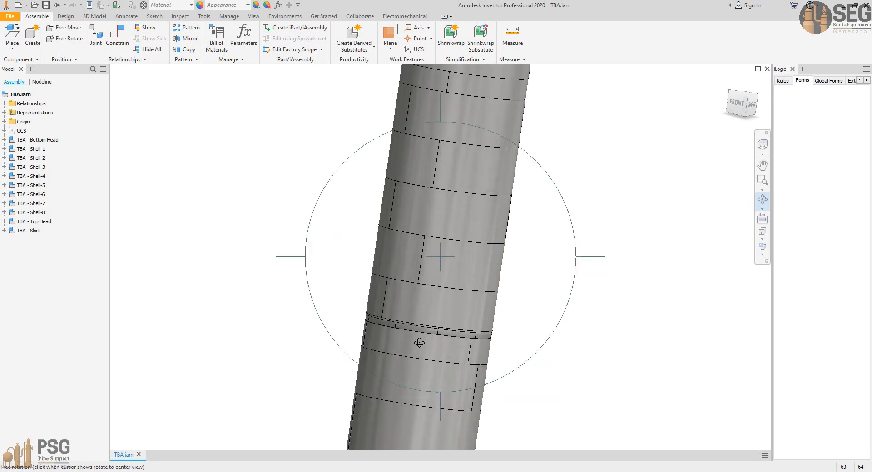
left_click_drag(418, 343, 551, 354)
scroll(452, 349, "down", 3)
left_click_drag(441, 350, 365, 297)
scroll(315, 370, "up", 6)
scroll(356, 298, "down", 5)
left_click_drag(422, 273, 535, 317)
scroll(573, 340, "up", 5)
middle_click_drag(573, 340, 477, 336)
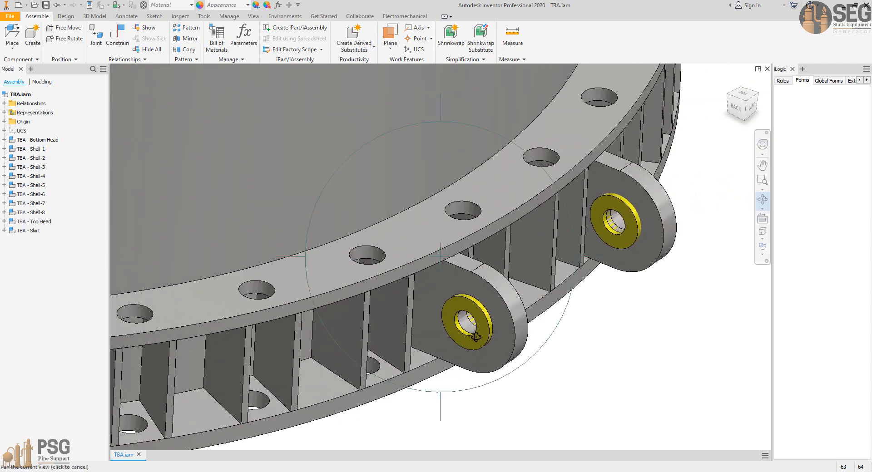
scroll(480, 334, "down", 5)
left_click_drag(481, 337, 461, 325)
scroll(449, 290, "up", 5)
scroll(448, 290, "down", 4)
scroll(460, 324, "down", 4)
scroll(461, 321, "down", 3)
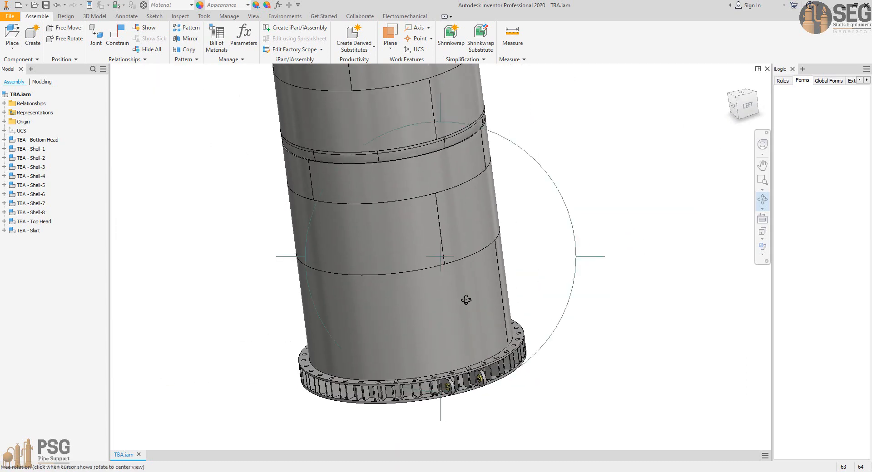
Step: Open the skirt subassembly from the vessel assembly, and open its base plate part
left_click(485, 293)
scroll(456, 373, "up", 5)
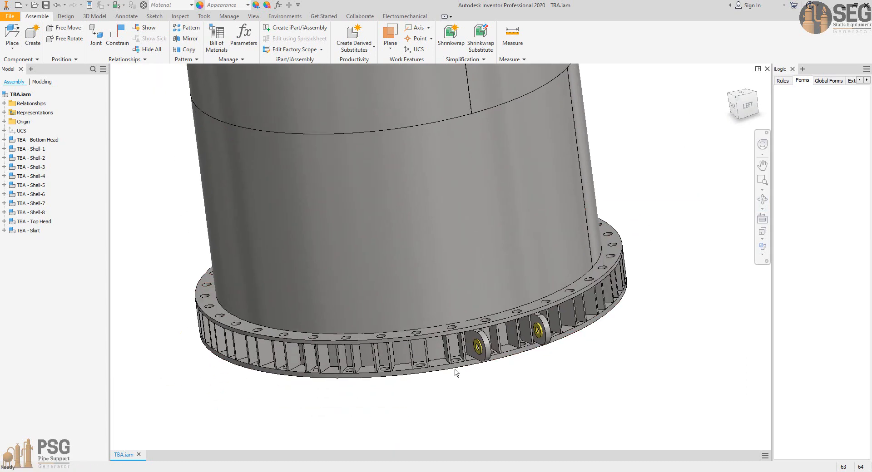
right_click(374, 370)
left_click(414, 51)
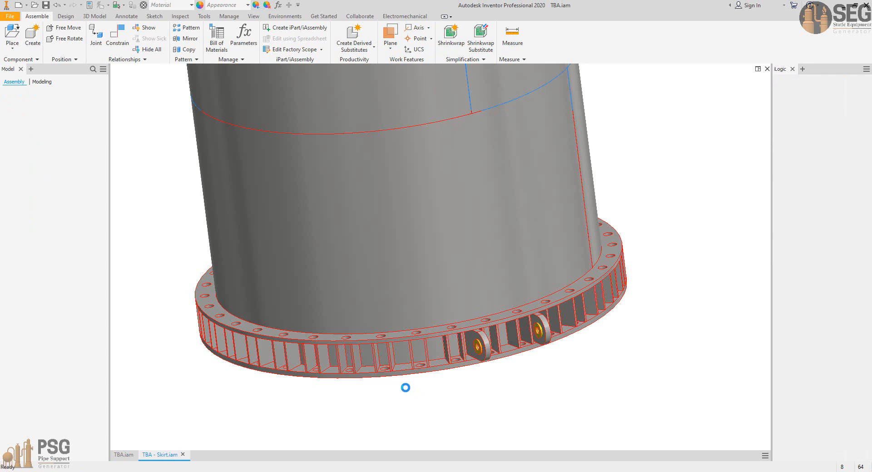
left_click(419, 394)
right_click(417, 393)
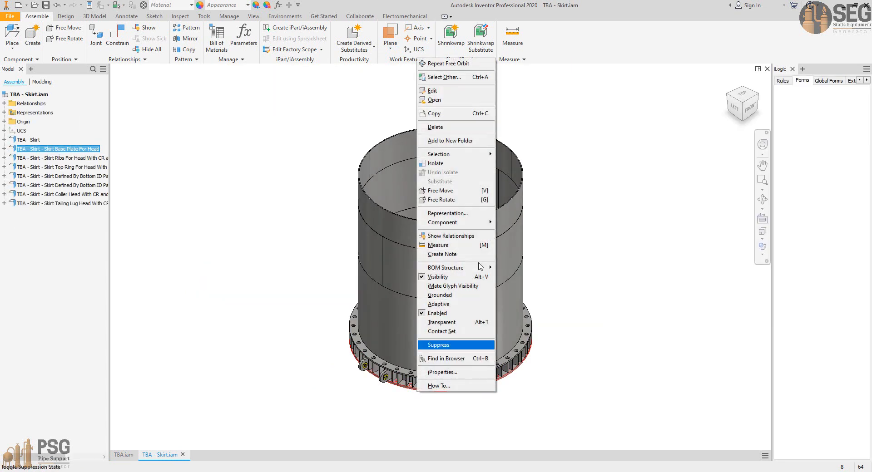
left_click(434, 100)
mouse_move(539, 451)
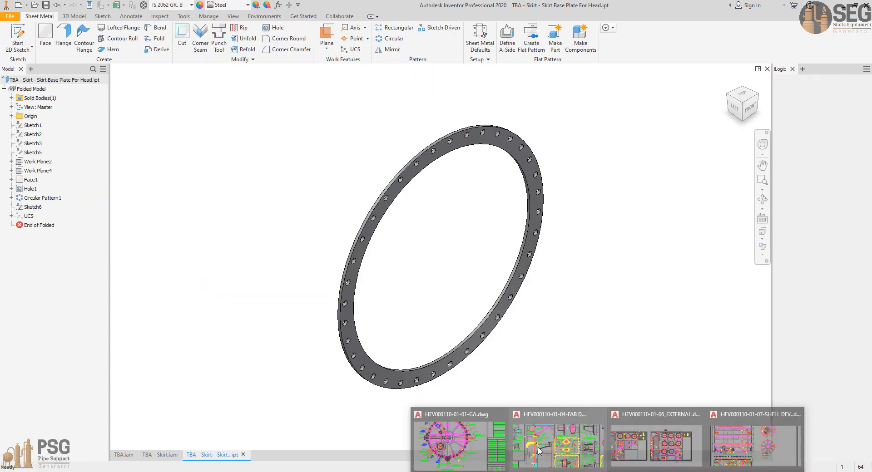
left_click(469, 446)
scroll(555, 236, "down", 5)
middle_click_drag(498, 433, 569, 308)
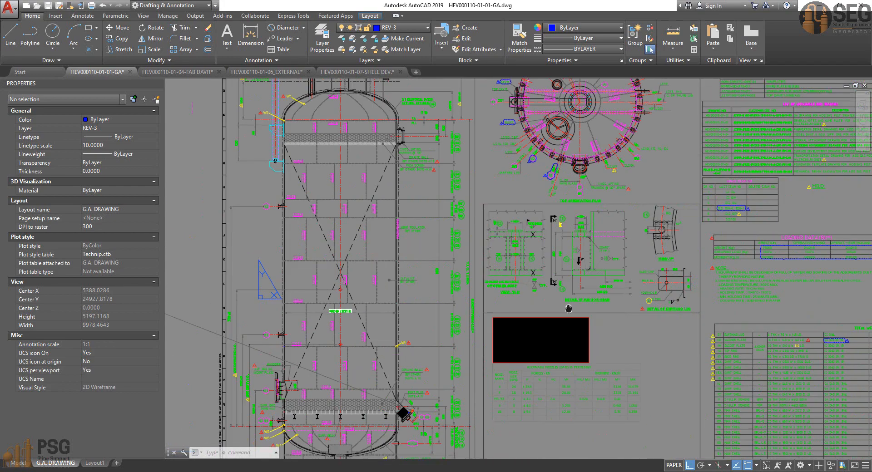
scroll(591, 270, "up", 6)
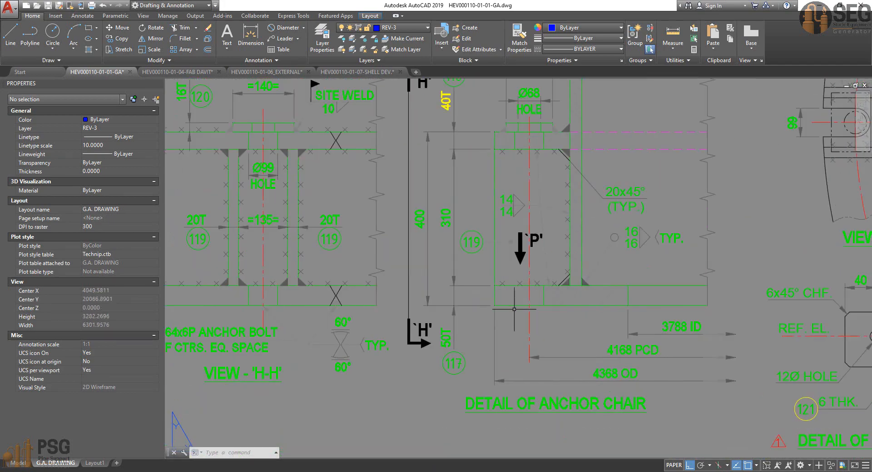
scroll(523, 292, "down", 5)
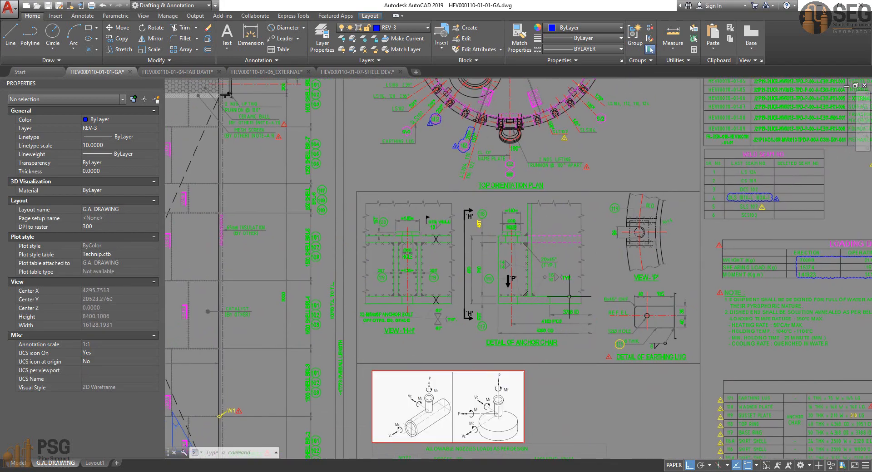
Step: Roll the base plate's feature history back to just after the bolt hole, before the circular pattern
scroll(586, 238, "up", 5)
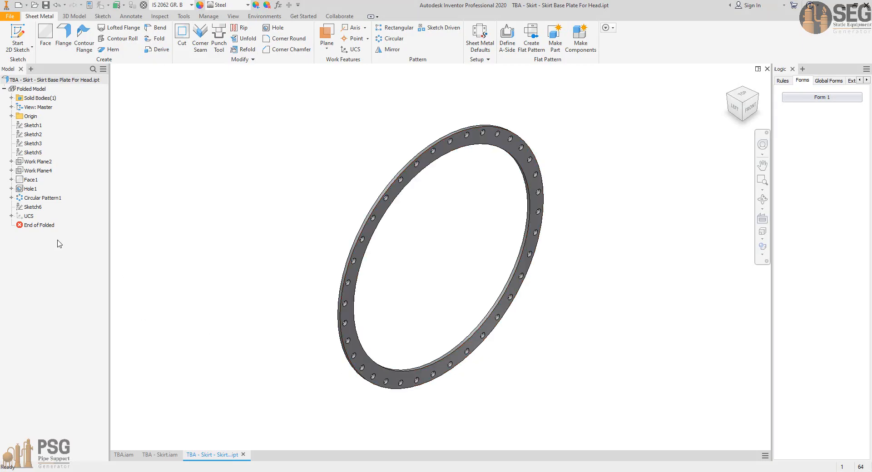
left_click(30, 189)
left_click(11, 188)
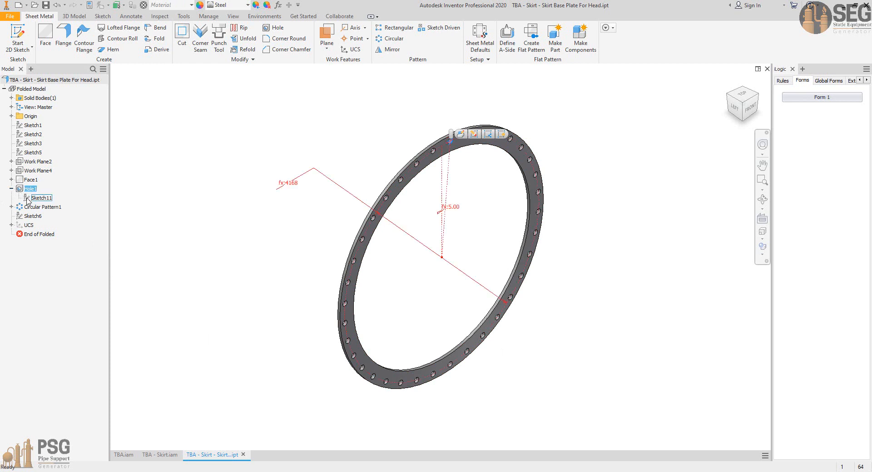
left_click(115, 186)
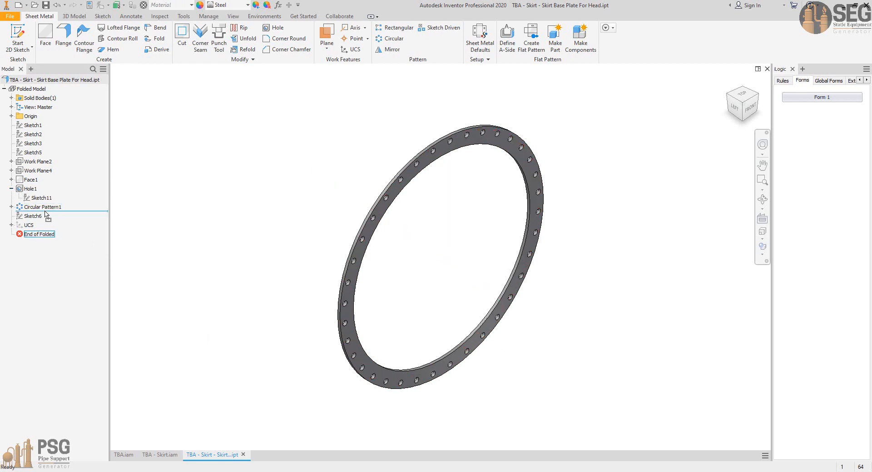
left_click_drag(46, 214, 50, 207)
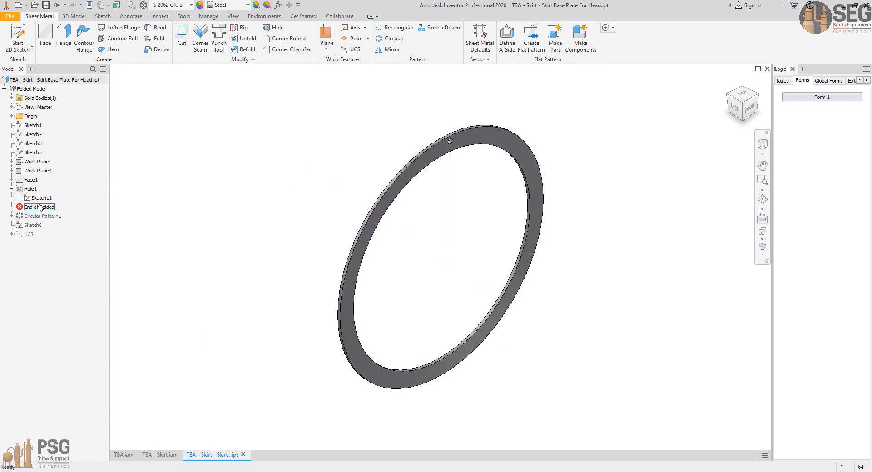
Step: Start a sketch on the base plate's front face and project the bolt hole's edge into it
left_click(468, 141)
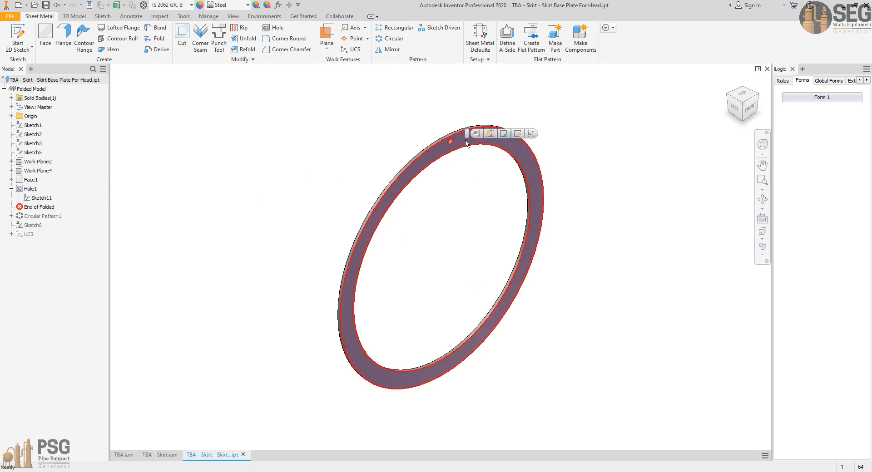
key("s")
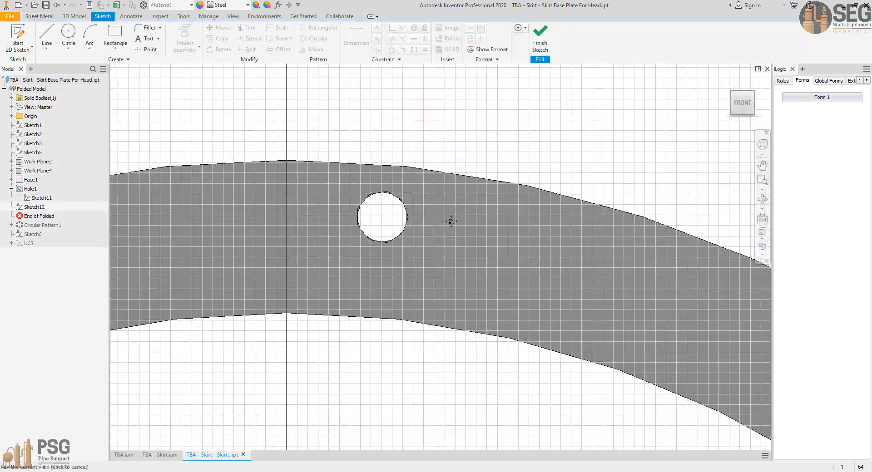
left_click(184, 40)
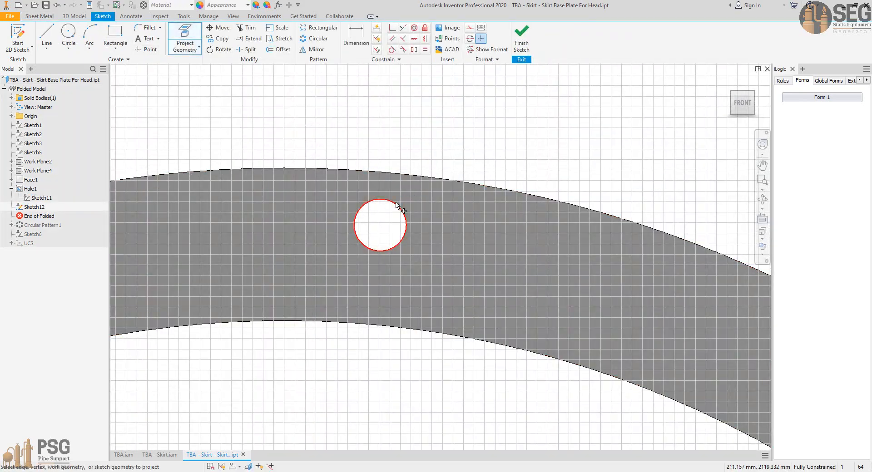
left_click(398, 207)
Step: Sketch a center-to-center slot from the bolt hole's centre outward past the plate's outer edge, slightly wider than the hole
left_click(68, 50)
left_click(146, 50)
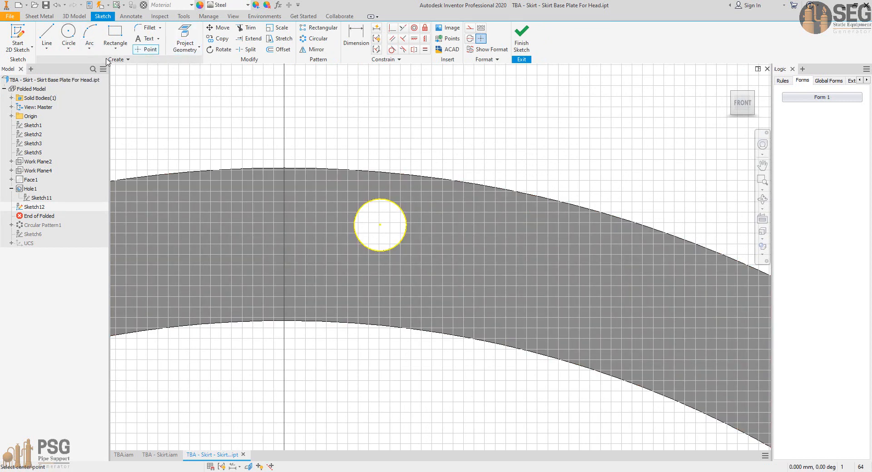
left_click(115, 50)
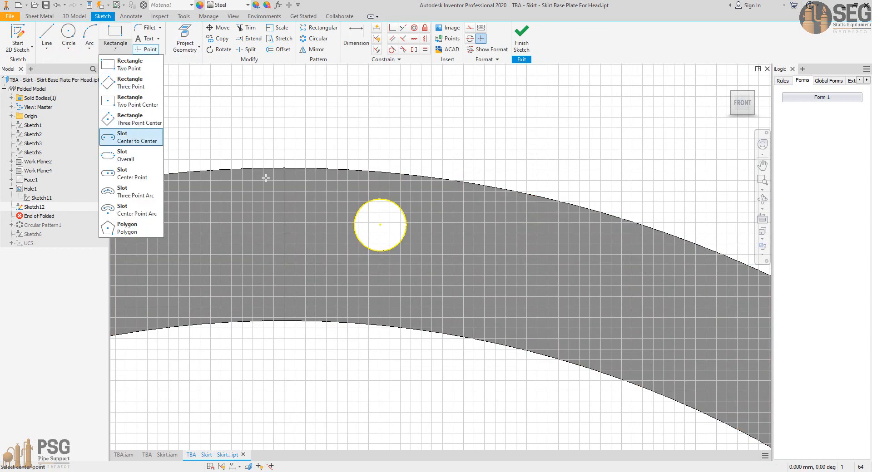
left_click(132, 137)
left_click(380, 225)
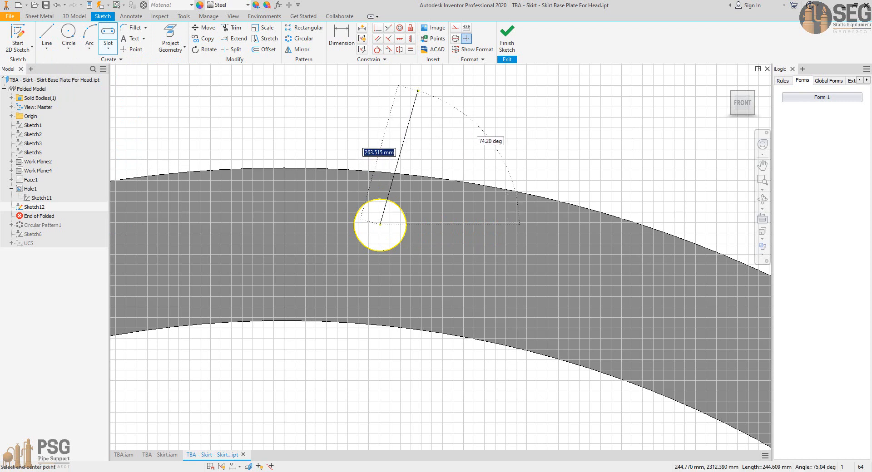
left_click(413, 84)
left_click(384, 70)
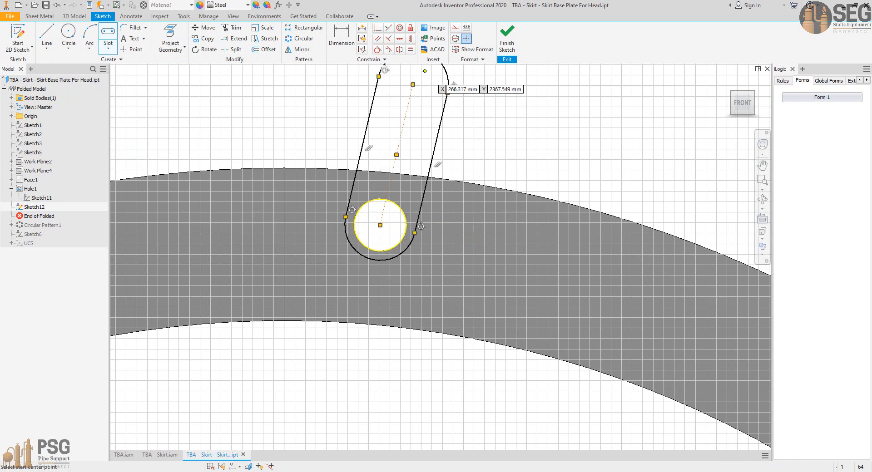
left_click(400, 28)
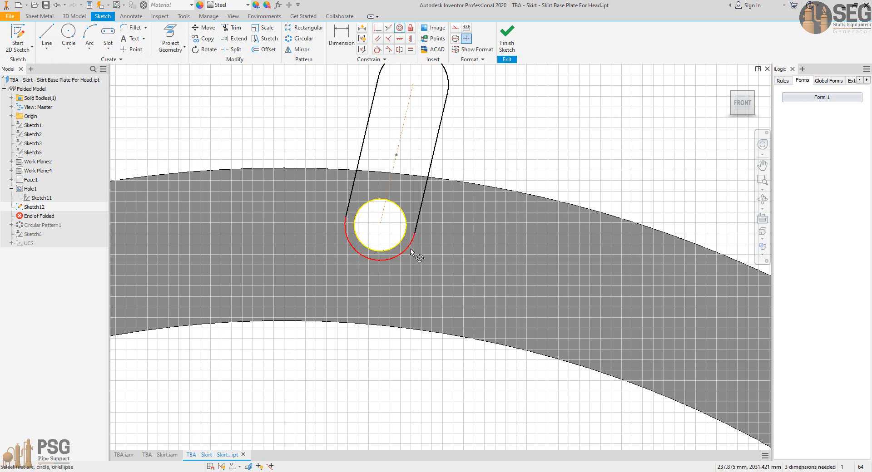
right_click(508, 126)
left_click(529, 131)
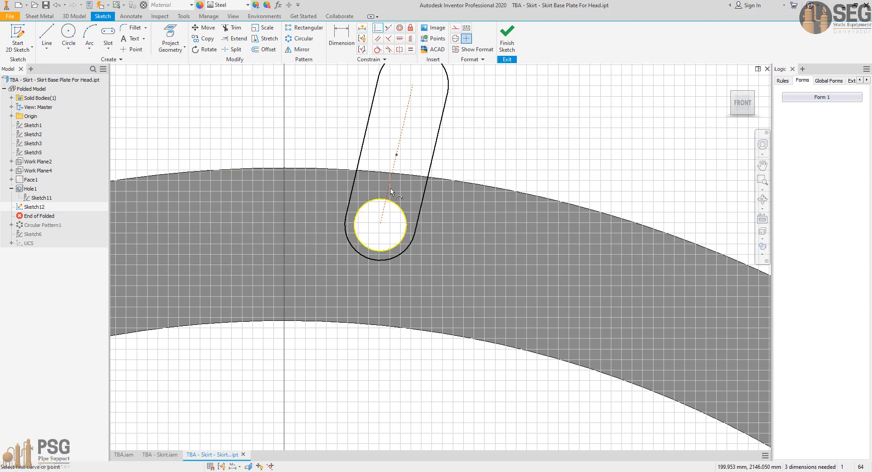
Step: Constrain the slot's centreline to be coincident with the base plate's centre point so the slot runs radially
scroll(420, 254, "up", 10)
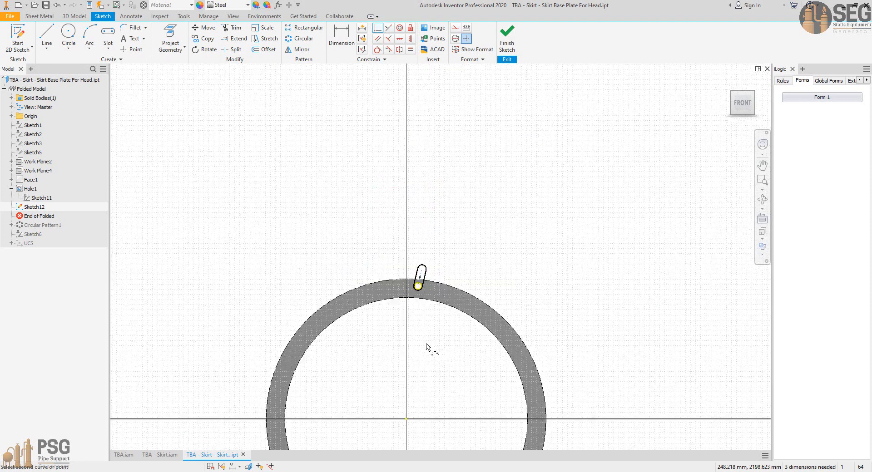
left_click(408, 419)
scroll(411, 294, "down", 4)
right_click(467, 191)
left_click(483, 197)
scroll(440, 202, "down", 2)
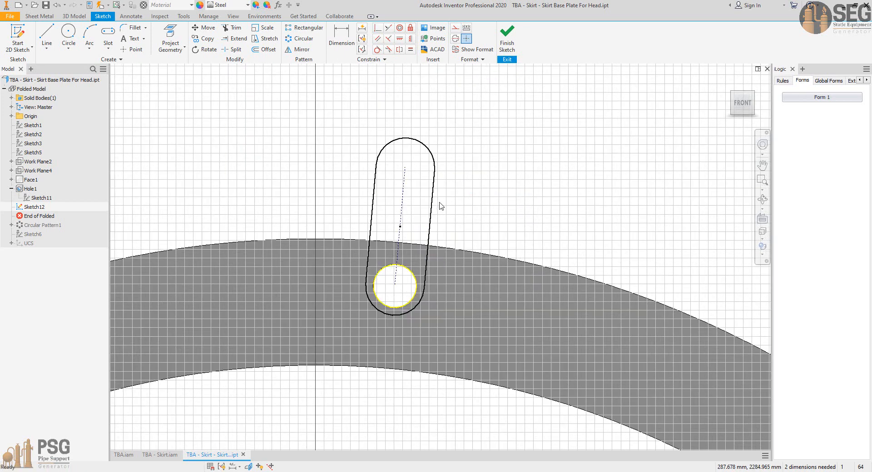
Step: Apply an equal constraint between the projected bolt hole circle and the slot's inner end arc
mouse_move(435, 210)
left_mouse_down()
mouse_move(453, 220)
mouse_move(440, 212)
left_mouse_up()
left_click_drag(407, 169, 407, 144)
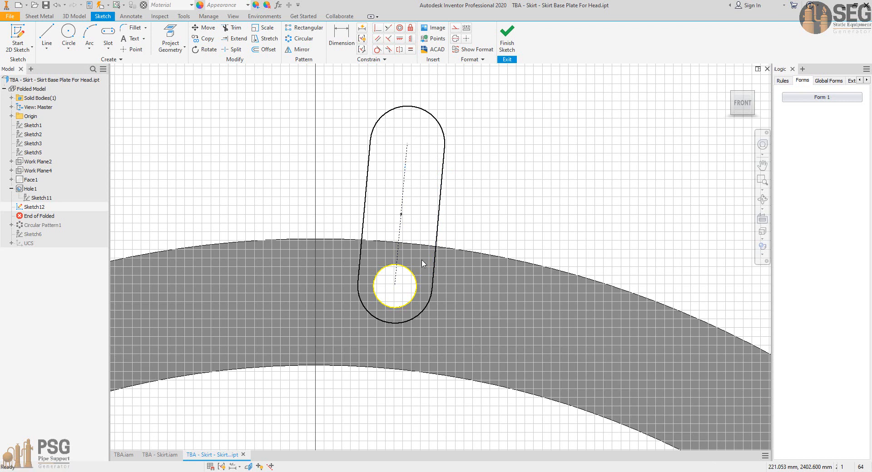
left_click(410, 50)
left_click(414, 281)
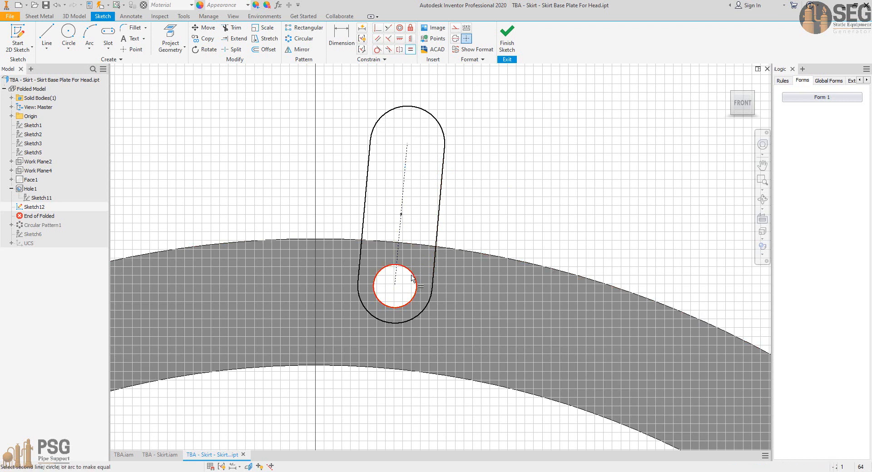
left_click(425, 307)
right_click(471, 175)
left_click(479, 179)
scroll(422, 235, "up", 3)
left_click(387, 297)
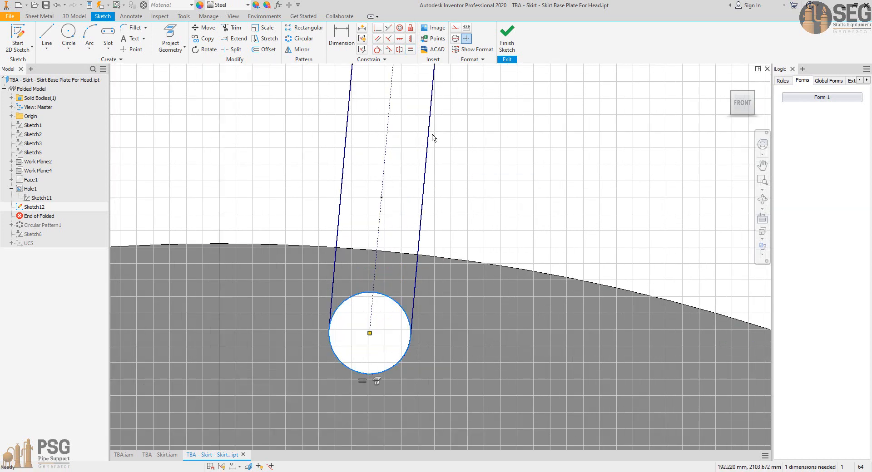
key("Escape")
scroll(455, 150, "down", 2)
middle_click_drag(460, 161, 445, 229)
Step: Add an aligned dimension along the slot's centreline and set it to 100 mm
key("d")
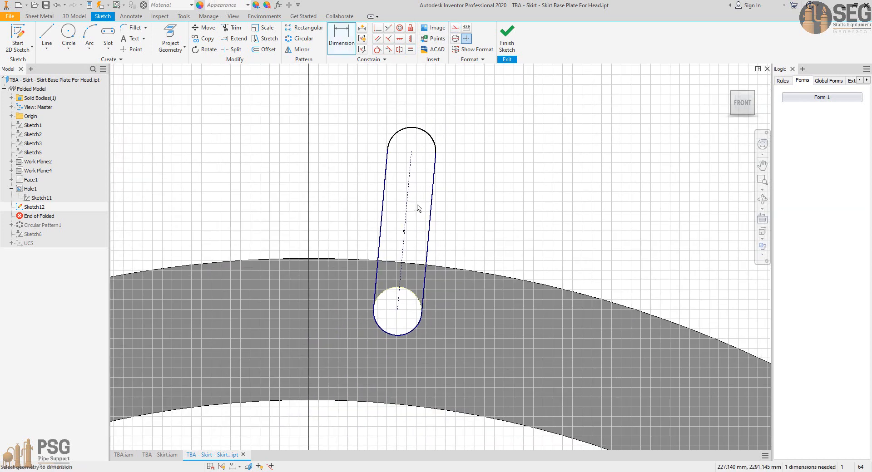
left_click(407, 202)
right_click(414, 200)
left_click(450, 213)
left_click(455, 220)
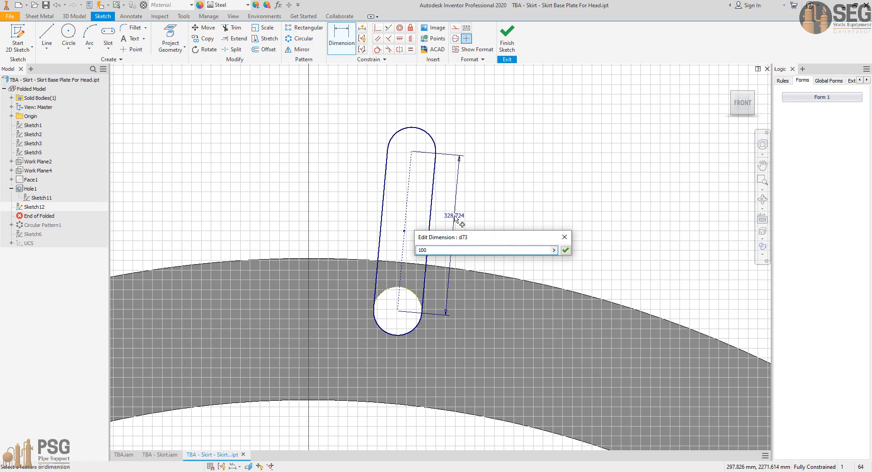
key("Return")
Step: Set the slot's center-to-center length to 150 mm
scroll(395, 278, "up", 5)
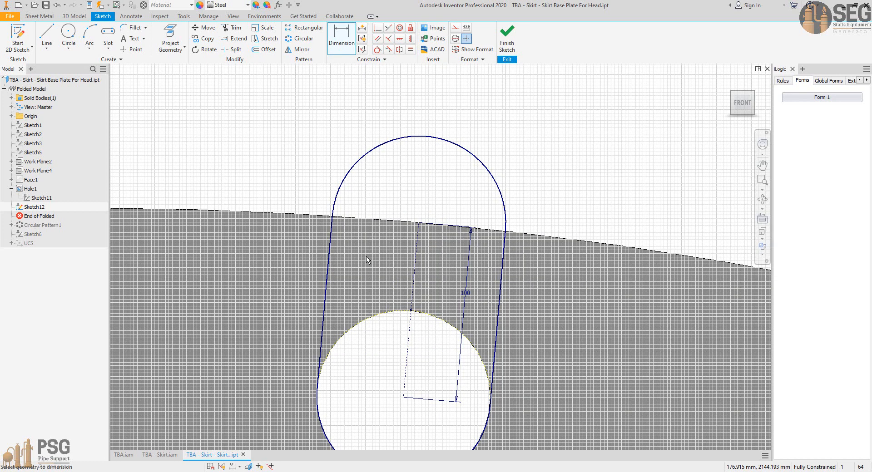
double_click(465, 297)
type("15")
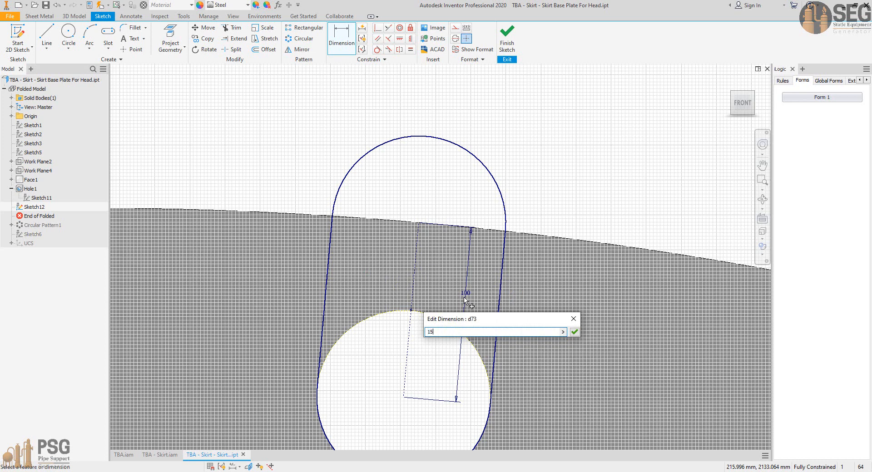
type("0")
key("Return")
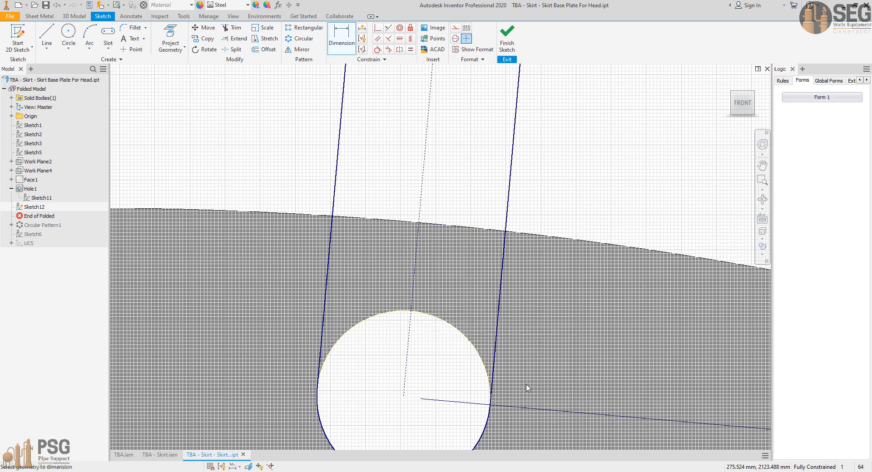
double_click(526, 409)
type("150")
key("Return")
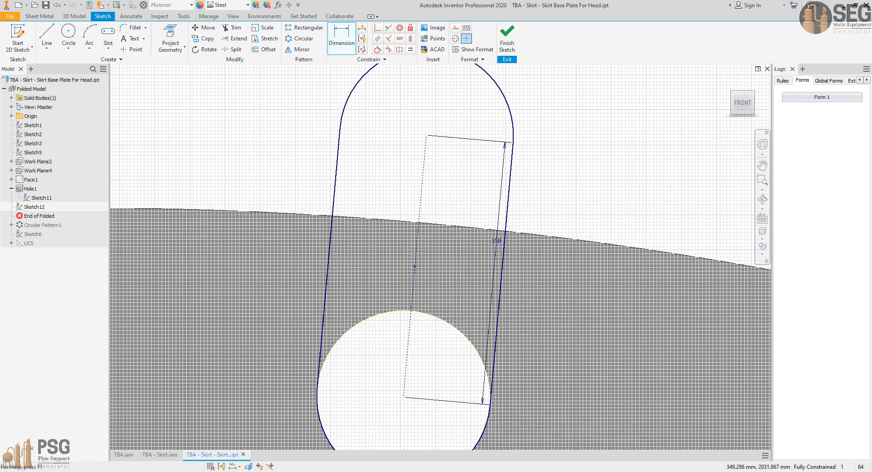
Step: Extrude the slot profile as a symmetric through-all cut in the base plate, and restore the rolled-back features
left_click(507, 37)
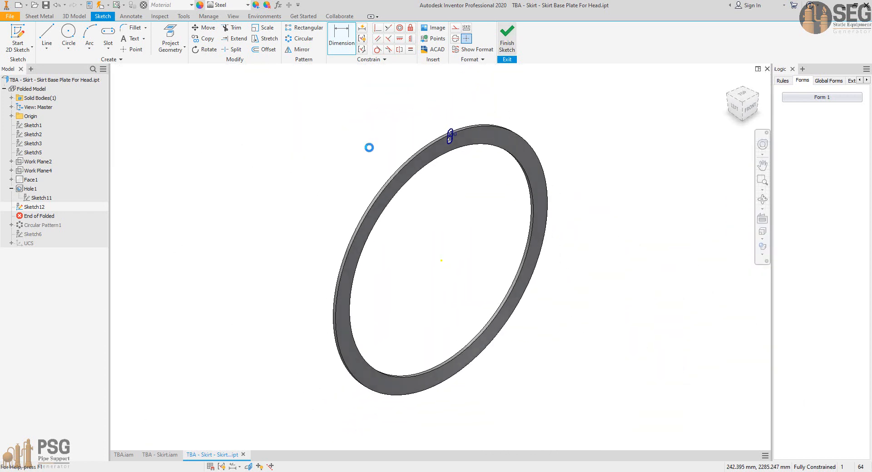
left_click(74, 17)
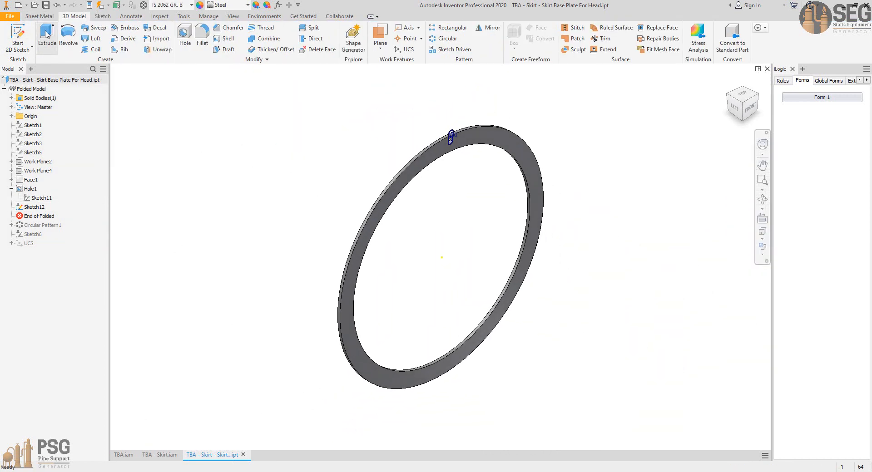
left_click(48, 35)
scroll(452, 139, "up", 5)
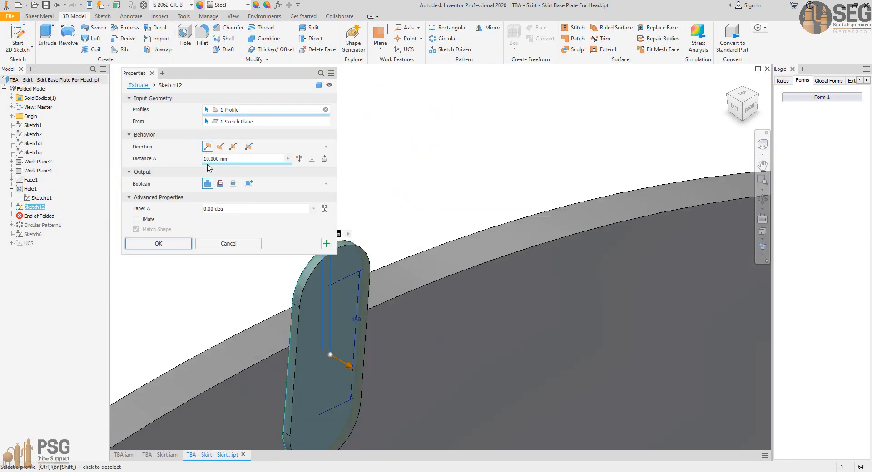
left_click(221, 184)
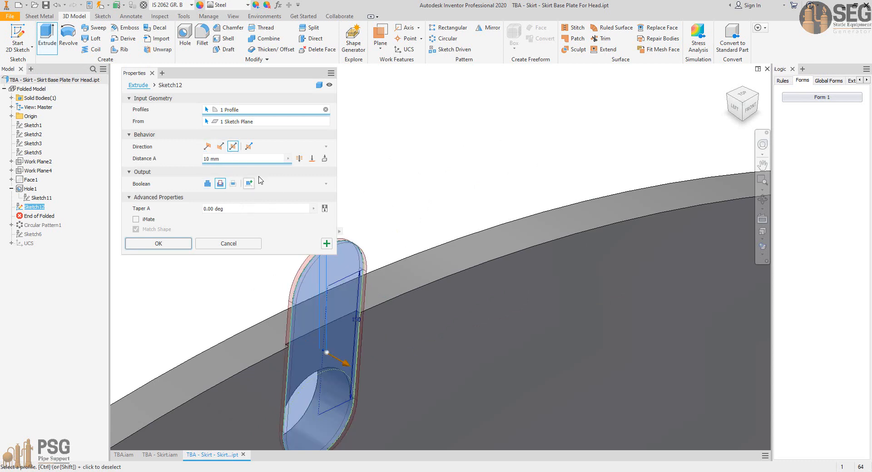
left_click(300, 159)
left_click(227, 208)
left_click(178, 244)
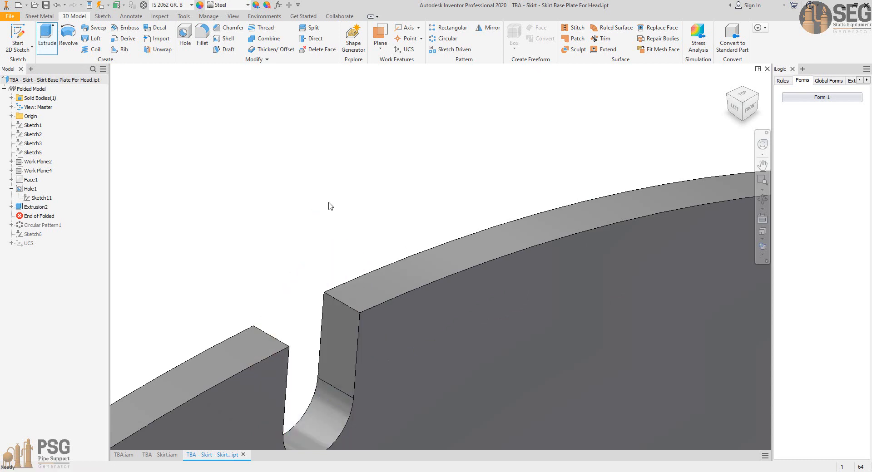
key("F6")
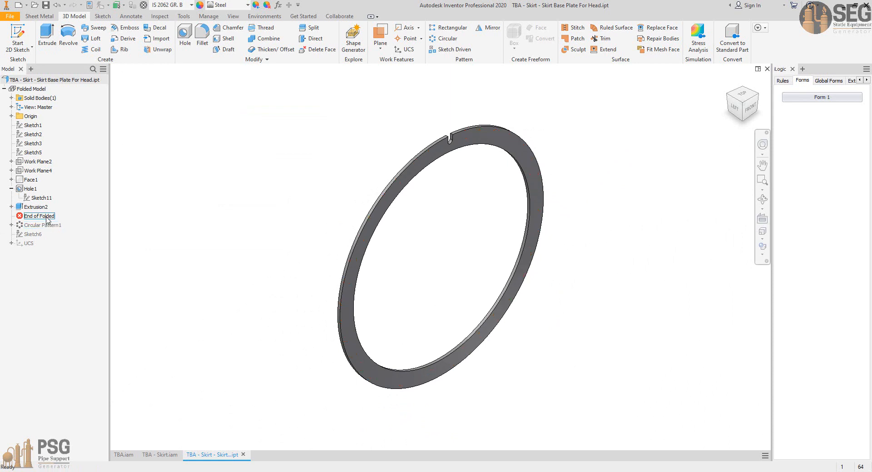
left_click_drag(38, 217, 44, 245)
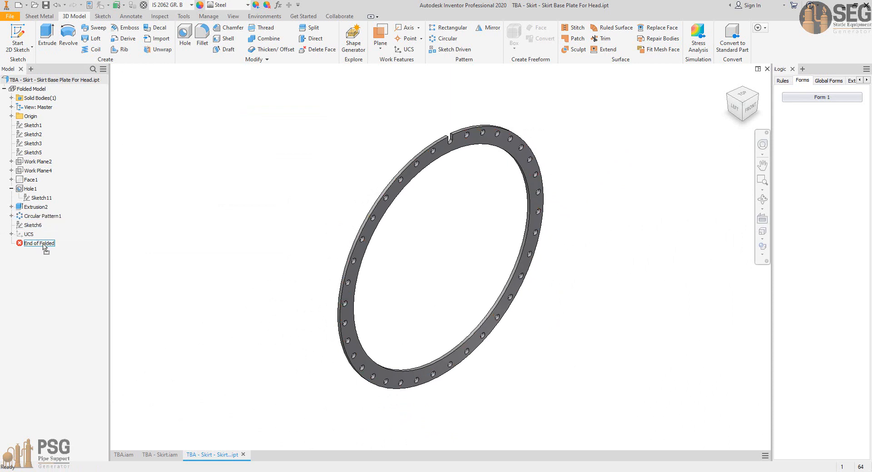
Step: Add the slot cut to the bolt hole's circular pattern, and close the base plate part
double_click(46, 217)
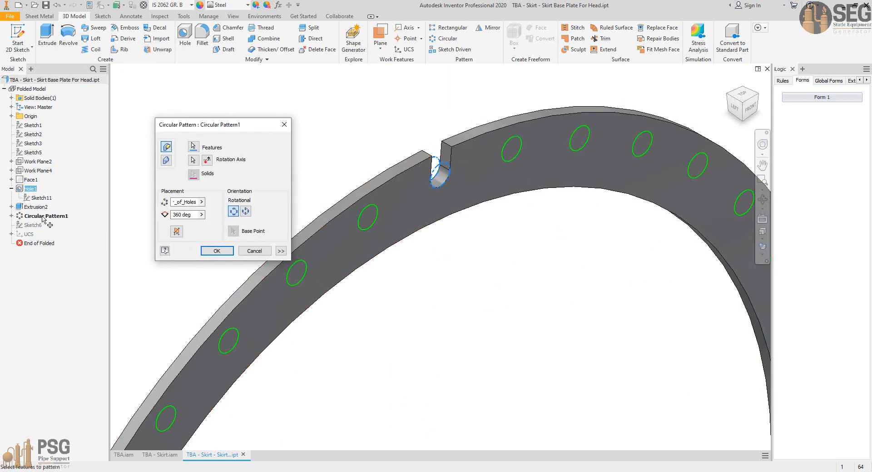
left_click(39, 208)
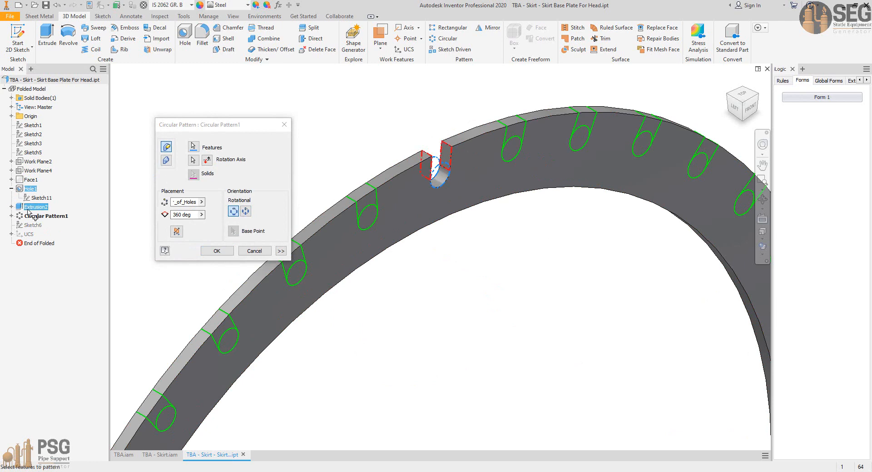
left_click(216, 250)
key("F6")
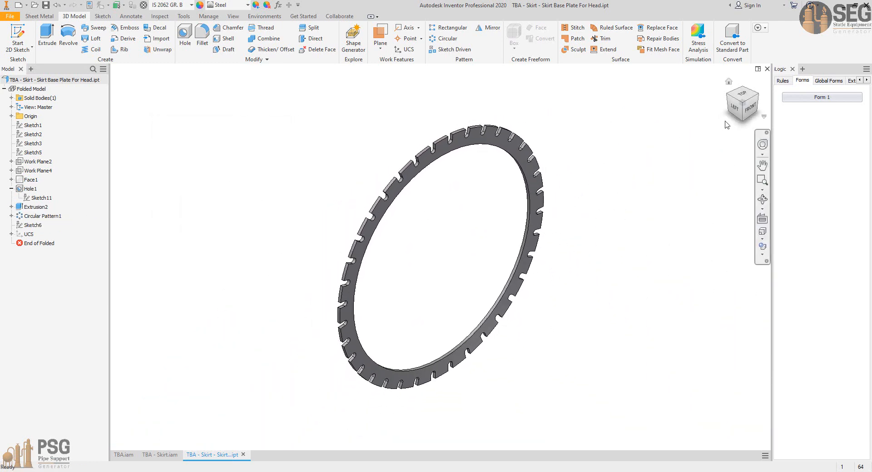
left_click(767, 69)
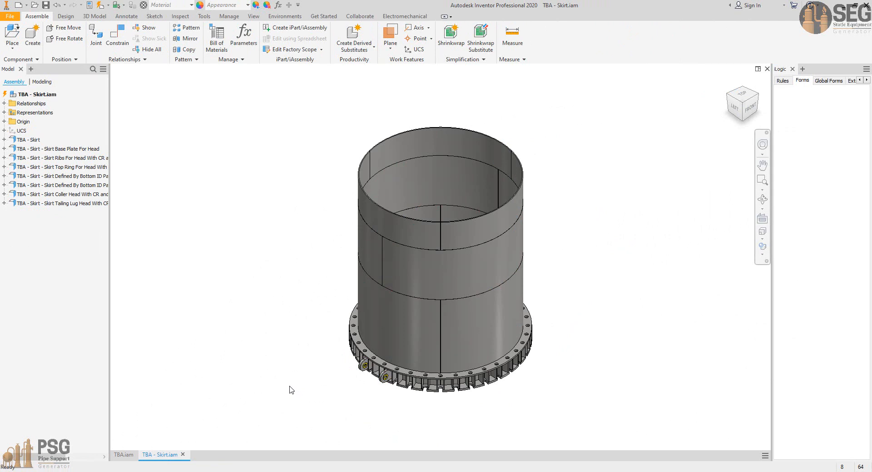
Step: Inspect the open bolt slots around the skirt's base plate, and close the skirt assembly to return to TBA.iam
scroll(478, 429, "up", 8)
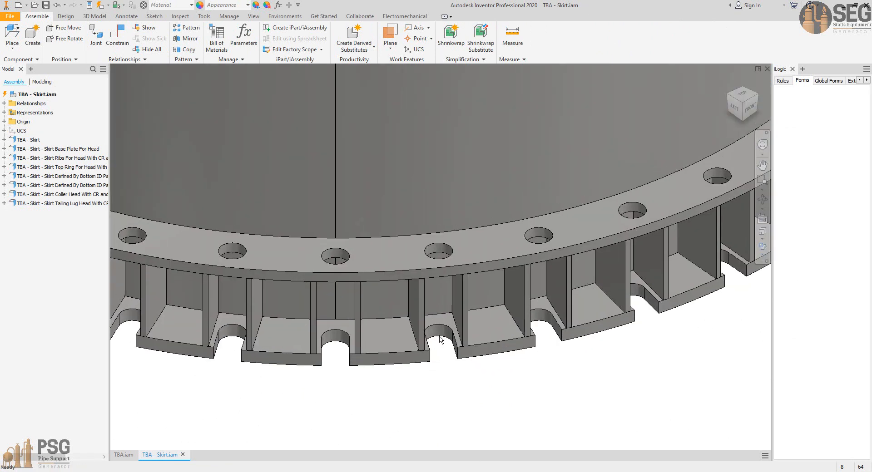
scroll(444, 382, "down", 8)
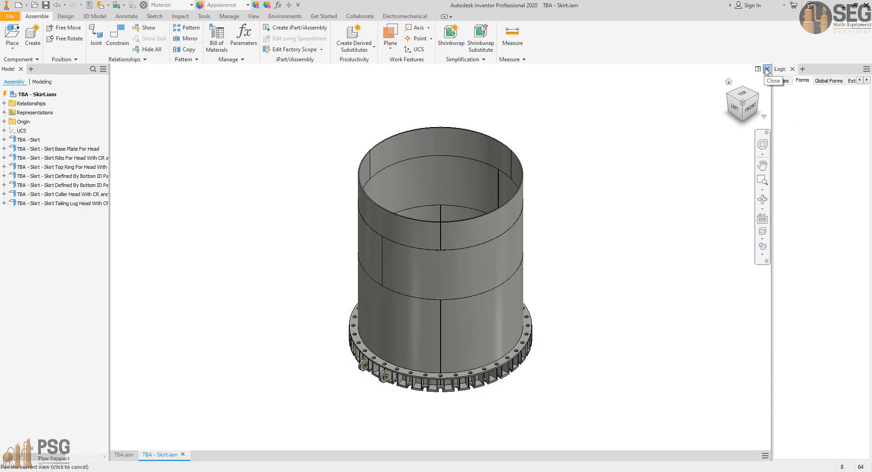
left_click(767, 69)
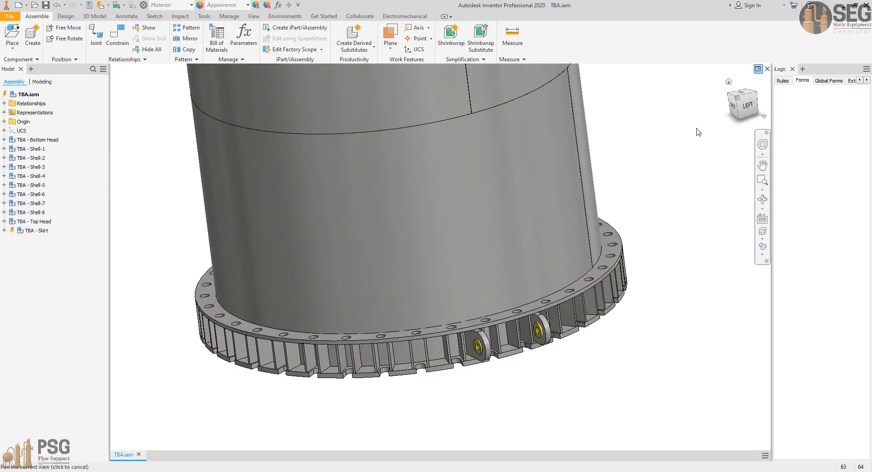
middle_click_drag(535, 303, 529, 334)
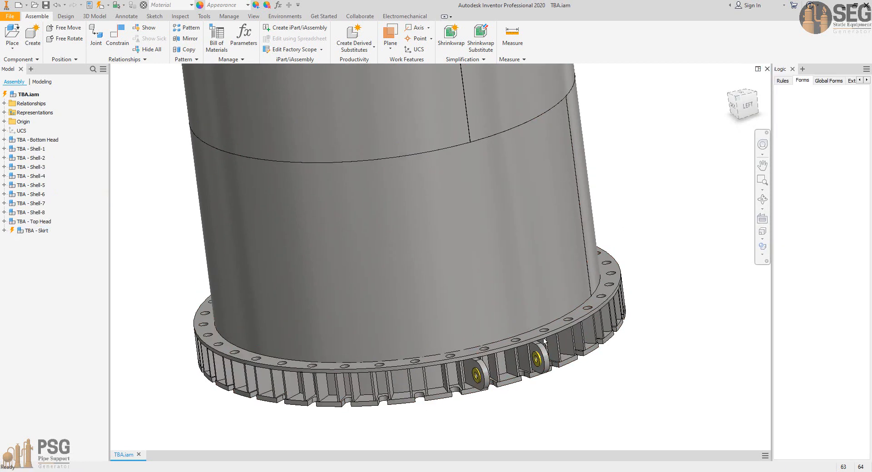
scroll(544, 341, "up", 4)
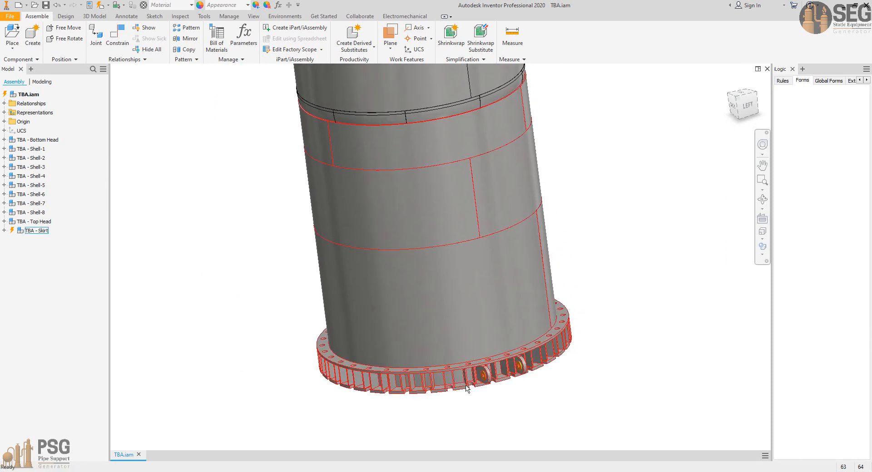
Step: Switch to the AutoCAD general arrangement drawing and examine the vessel's skirt section, from bottom outlet nozzle F and its skirt opening down to the base
left_click(458, 436)
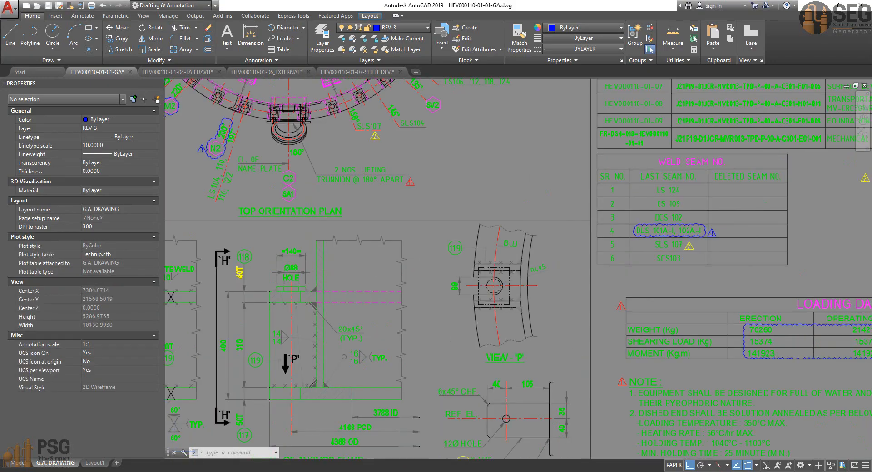
scroll(496, 234, "down", 3)
scroll(496, 234, "down", 2)
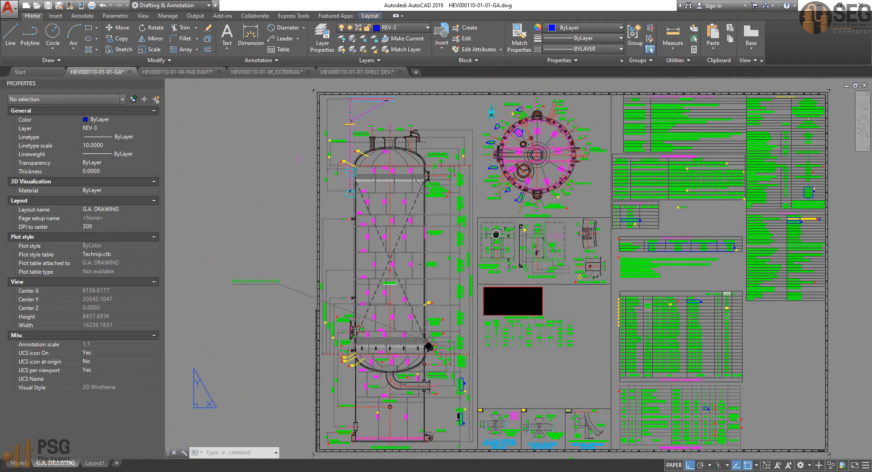
scroll(496, 235, "up", 5)
scroll(582, 257, "up", 2)
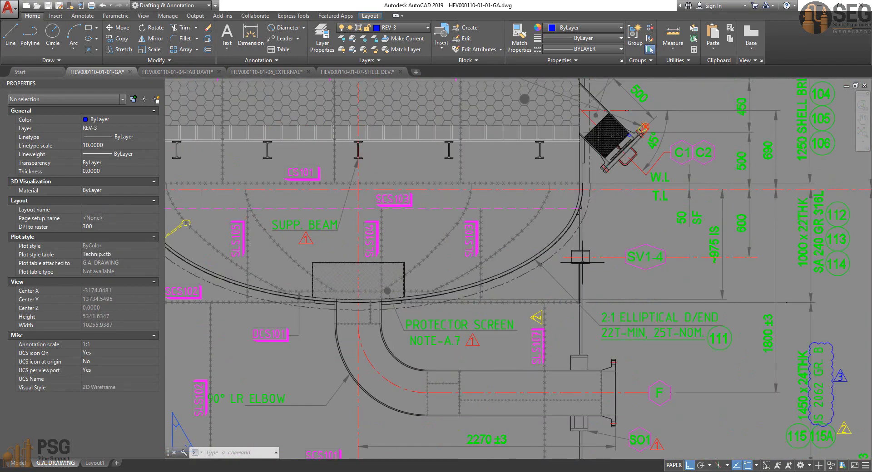
middle_click_drag(641, 315, 622, 233)
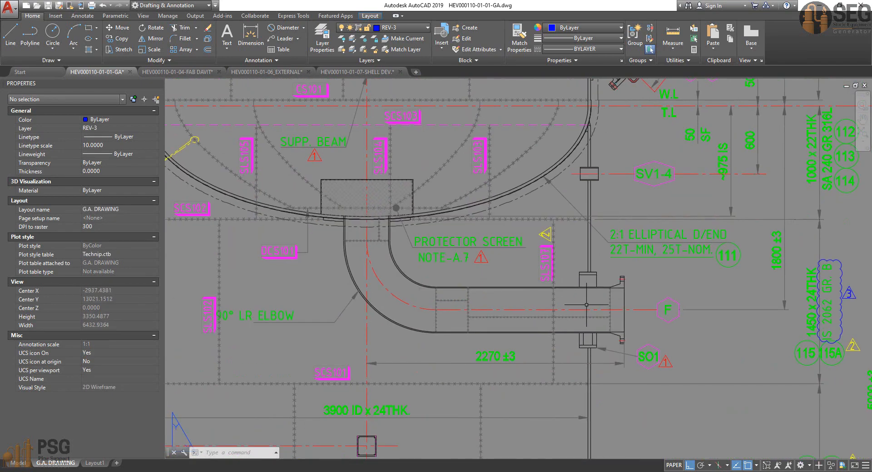
scroll(586, 304, "down", 2)
mouse_move(318, 456)
middle_mouse_down()
mouse_move(312, 340)
mouse_move(354, 348)
mouse_move(308, 395)
middle_mouse_up()
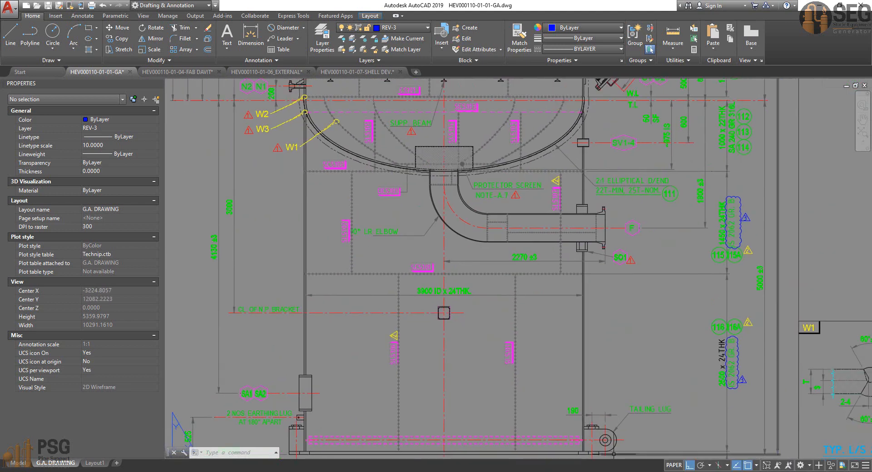
mouse_move(630, 471)
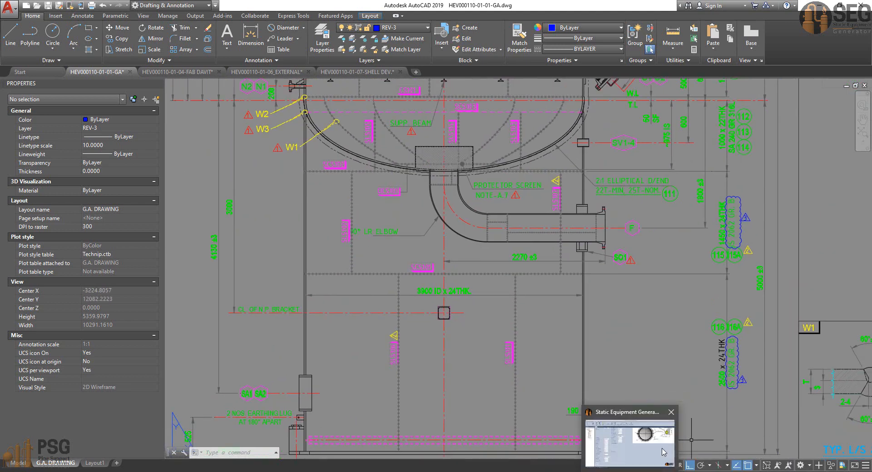